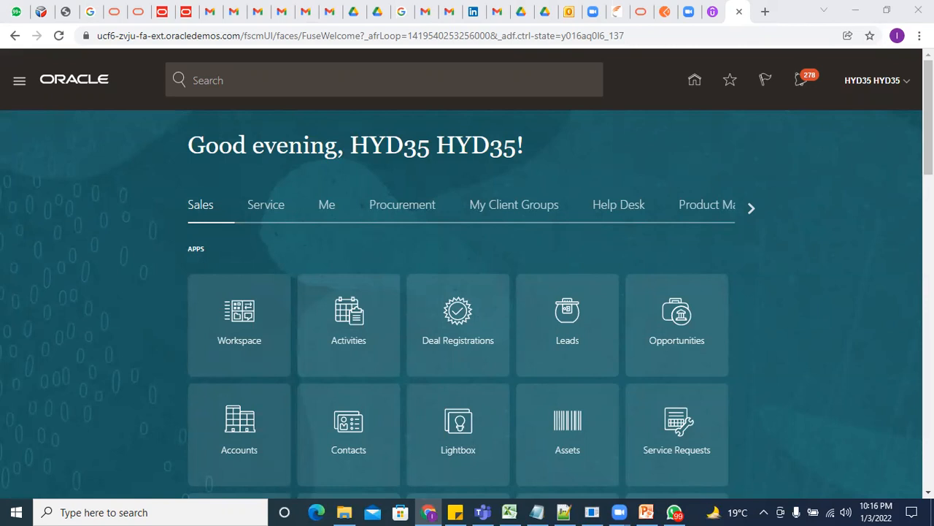
Go to Setup and Maintenance from the user menu and switch Chrome to full screen
click(902, 84)
click(710, 286)
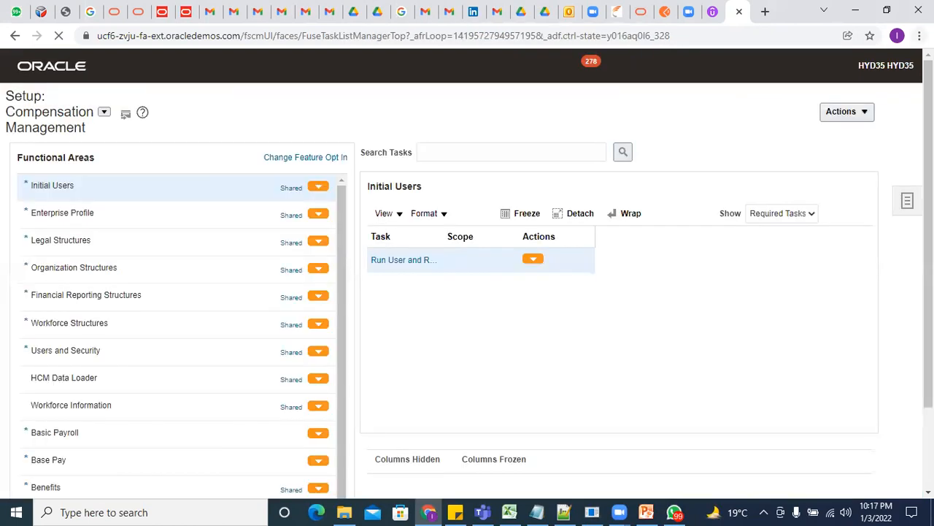
click(919, 35)
click(912, 163)
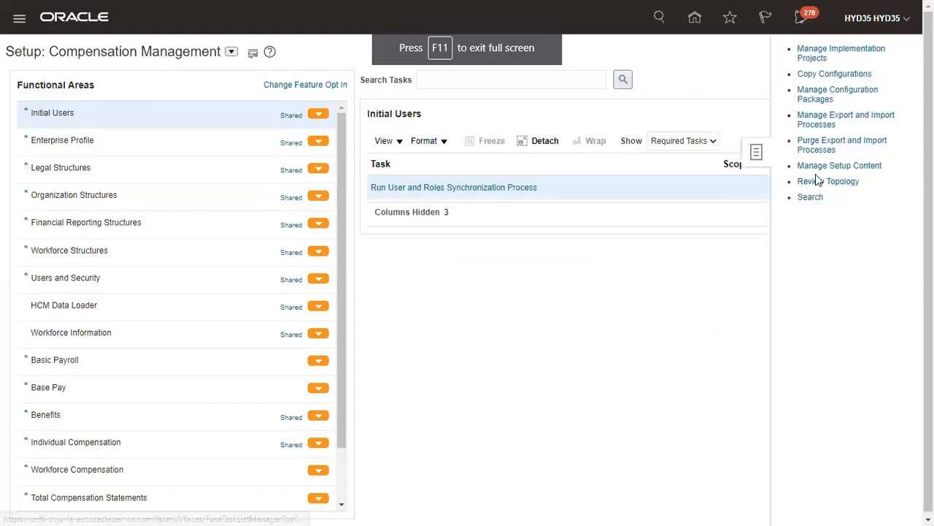
click(814, 198)
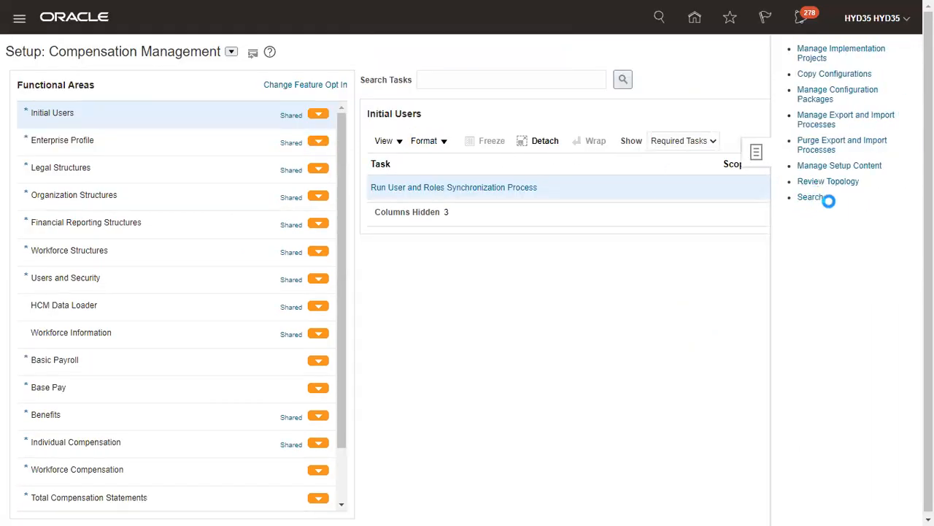
click(263, 86)
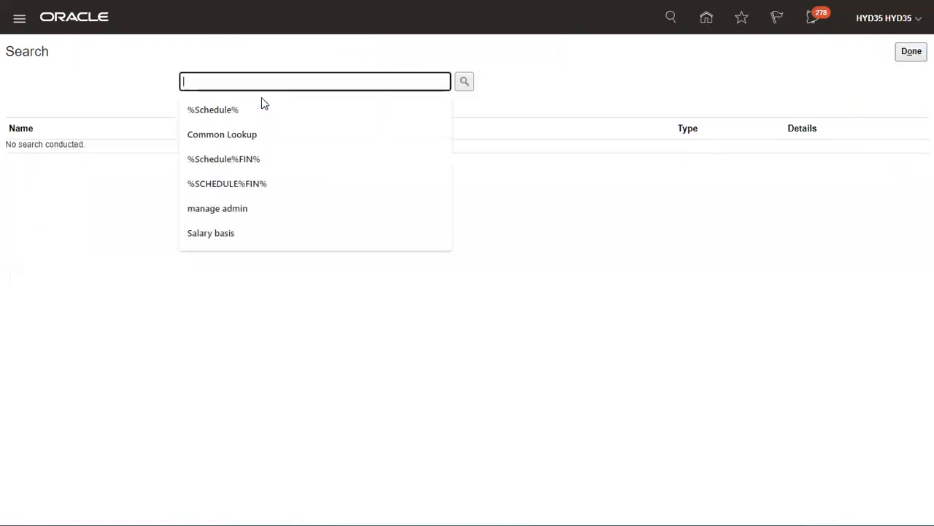
text(ob)
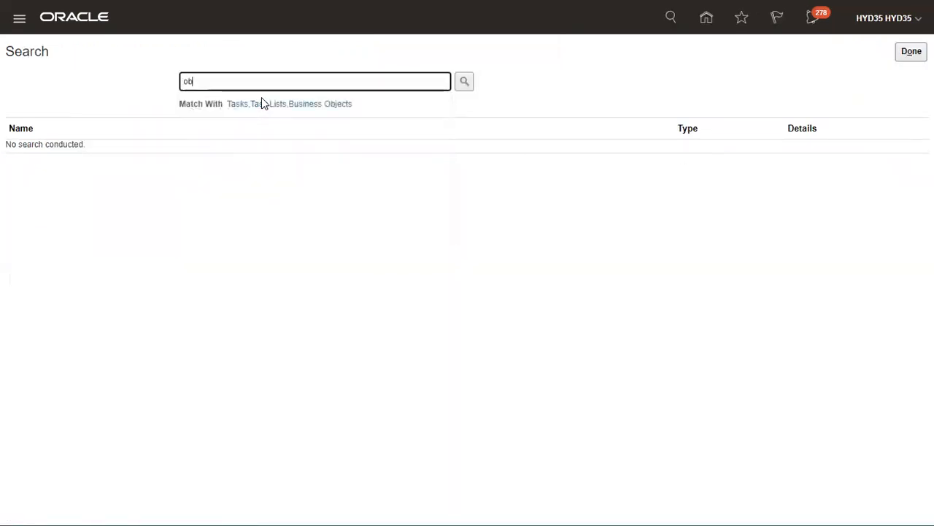
text(ject gri)
text(oup)
key(Return)
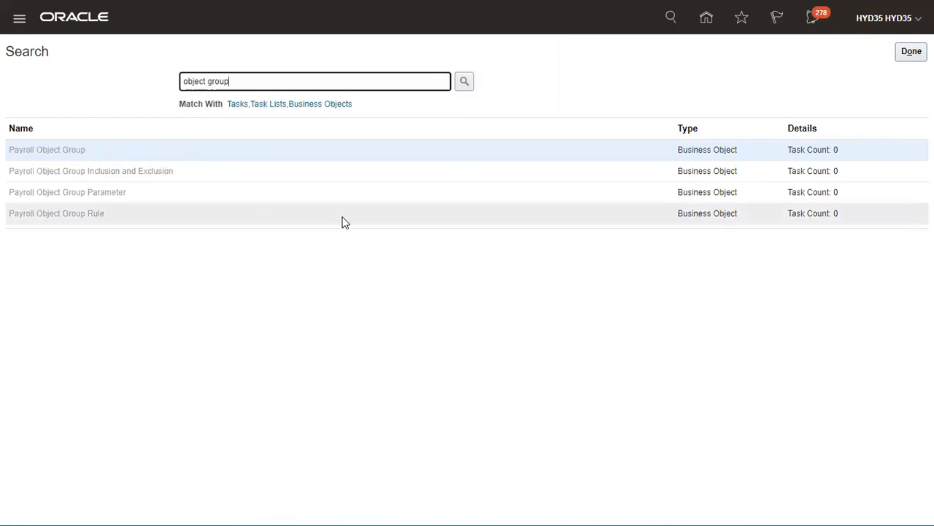
click(317, 149)
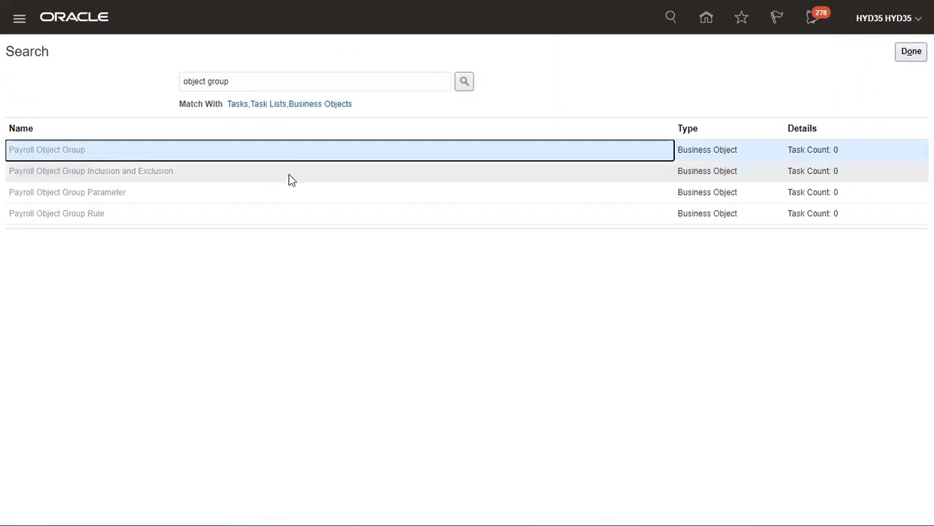
click(368, 30)
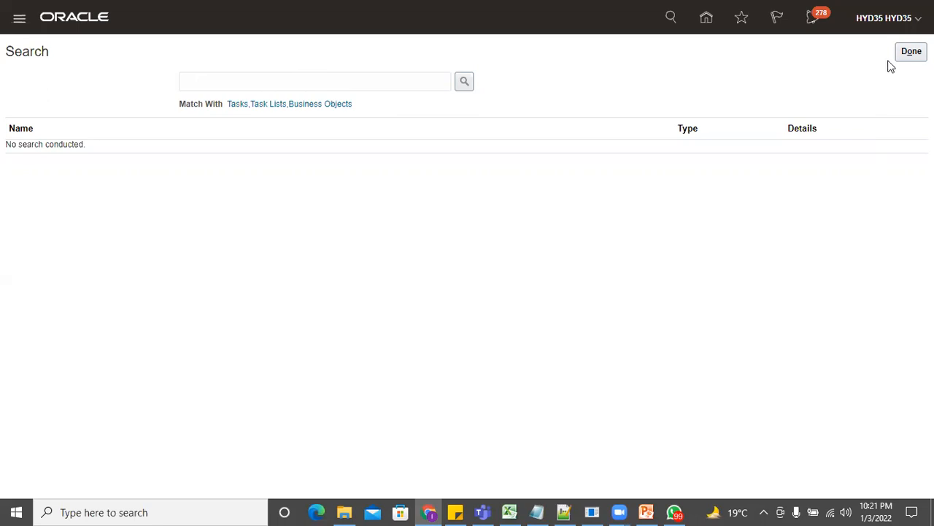
click(910, 54)
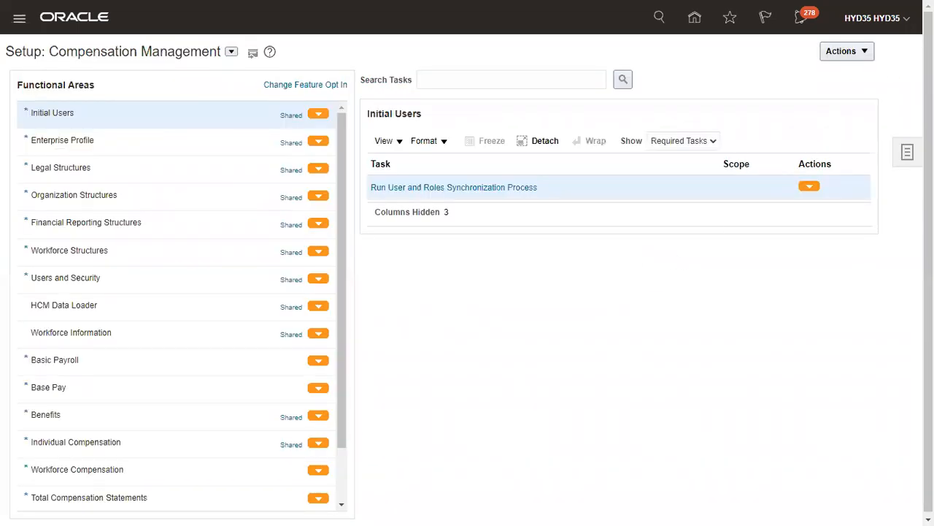
click(819, 57)
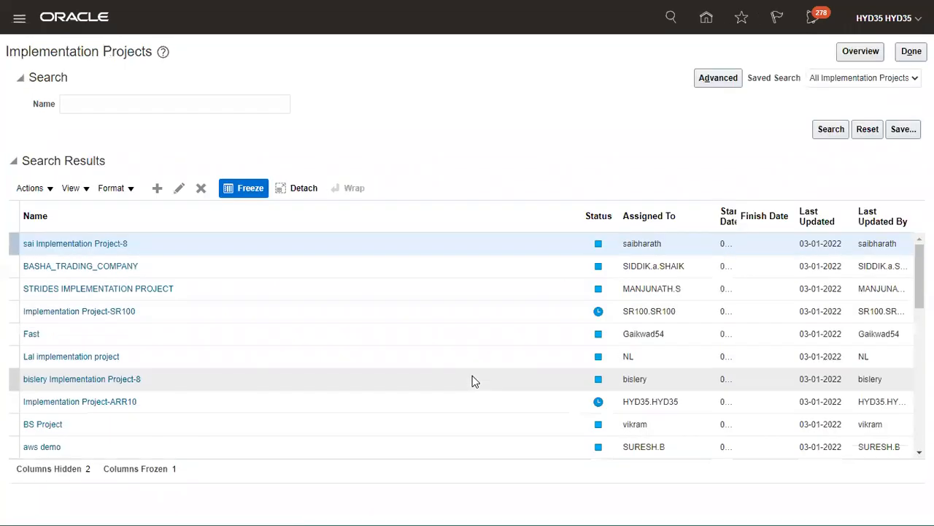
Search implementation projects for 'HCM' and open the HCM Implementation Project
click(168, 103)
text(HCM)
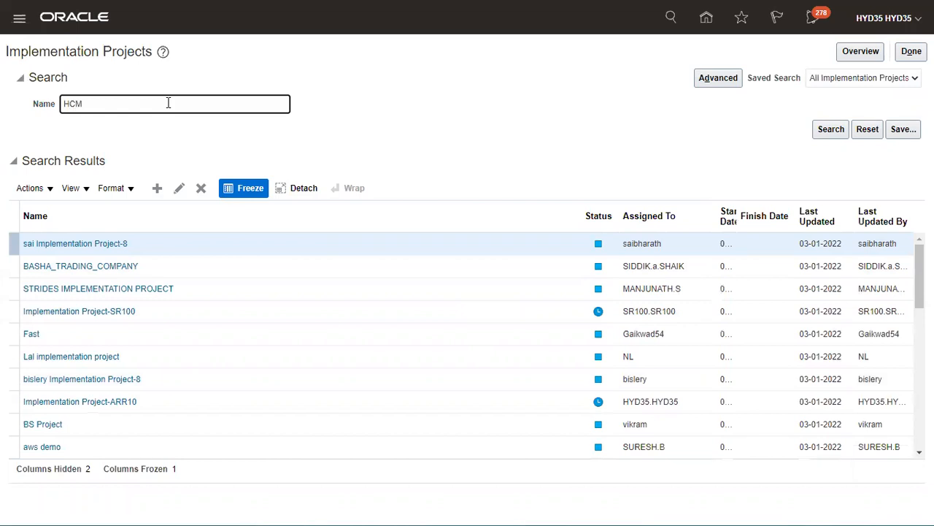
key(Return)
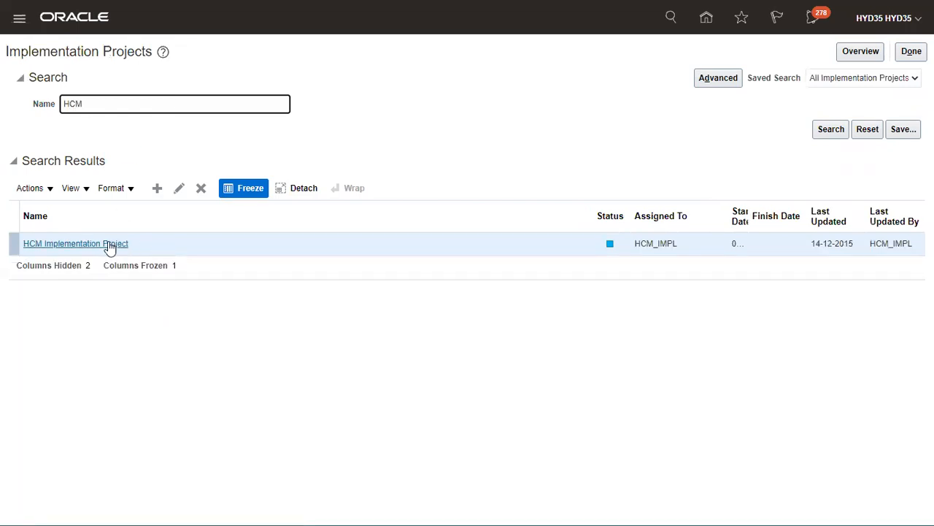
click(111, 243)
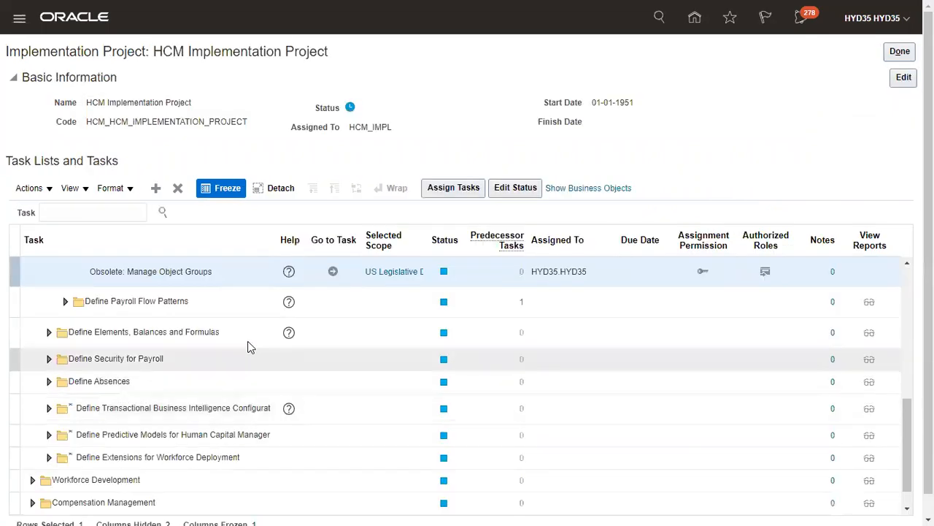
Filter the project's tasks by Object Group and launch Manage Object Groups under Define Object Groups
click(110, 213)
click(73, 241)
click(163, 214)
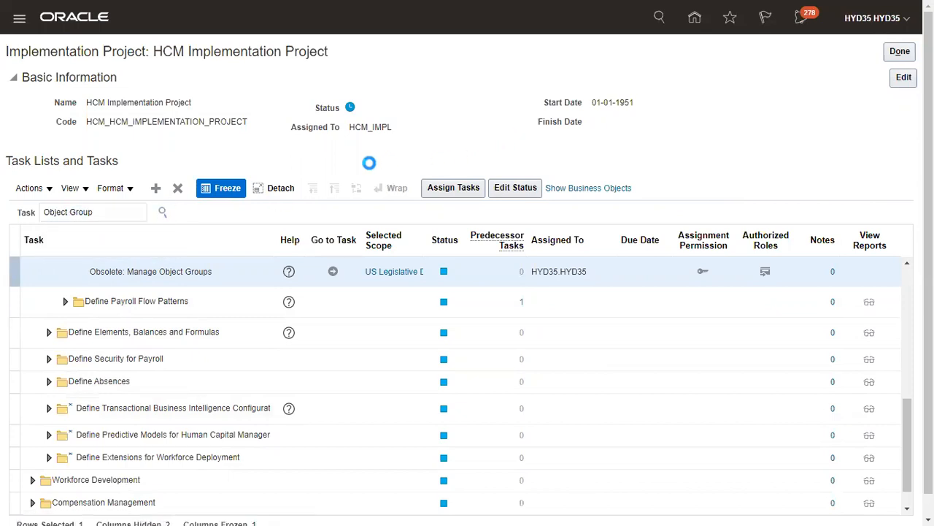
click(61, 258)
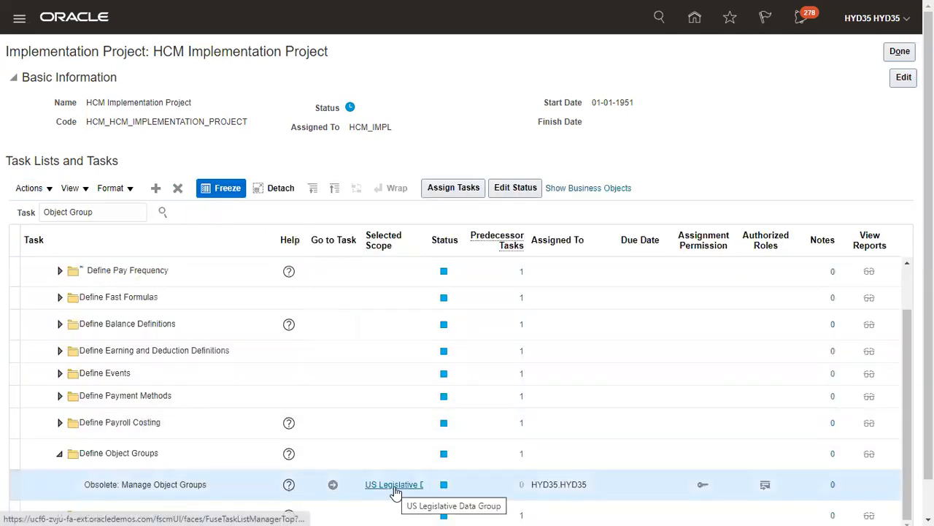
mouse_move(395, 492)
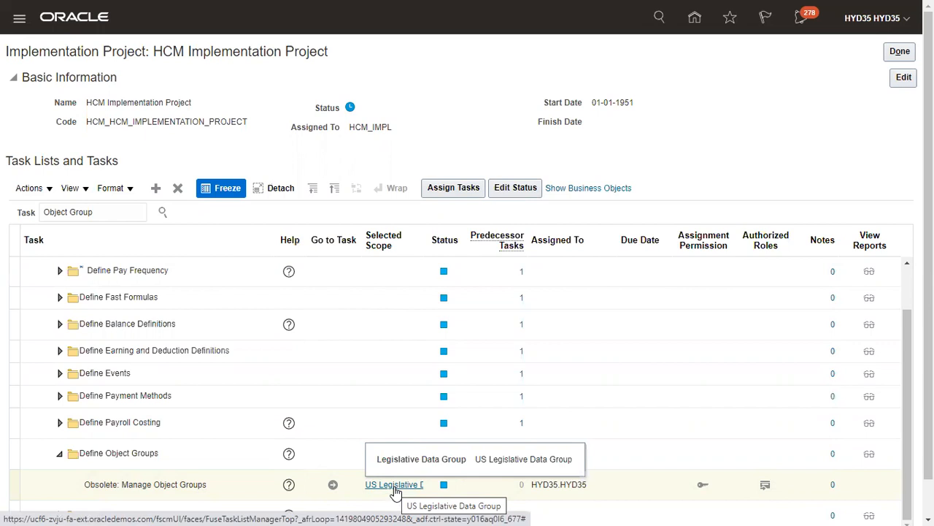
click(333, 484)
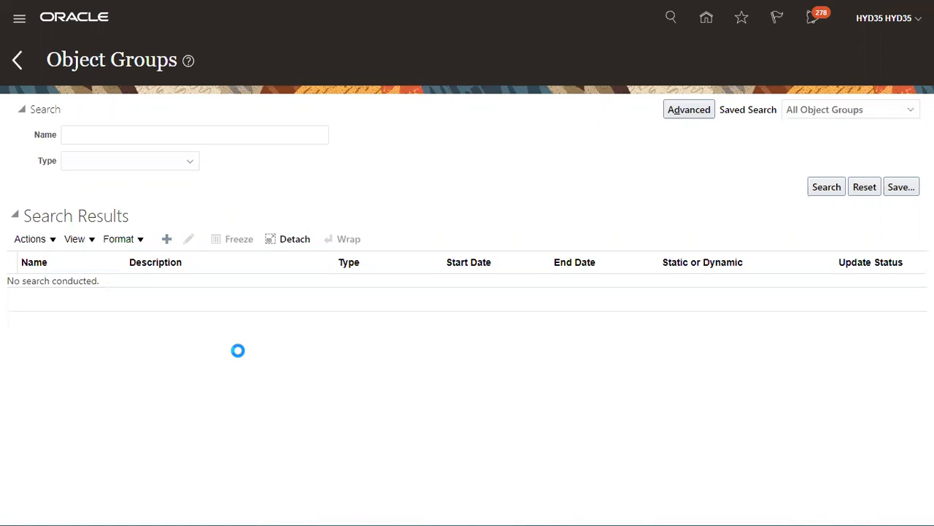
Name the new object group 'TCS Object Group' and set its type to Payroll Relationship Group
text(TCS)
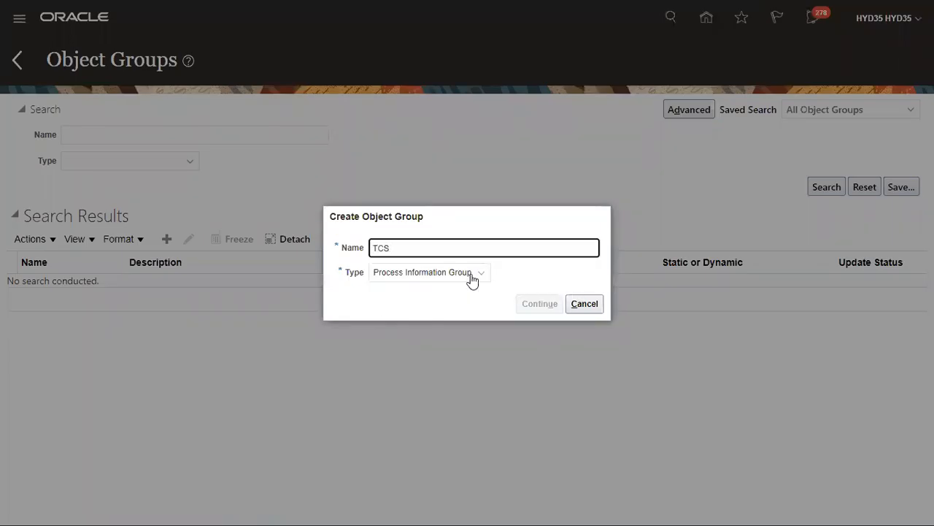
text( Object Group)
click(461, 281)
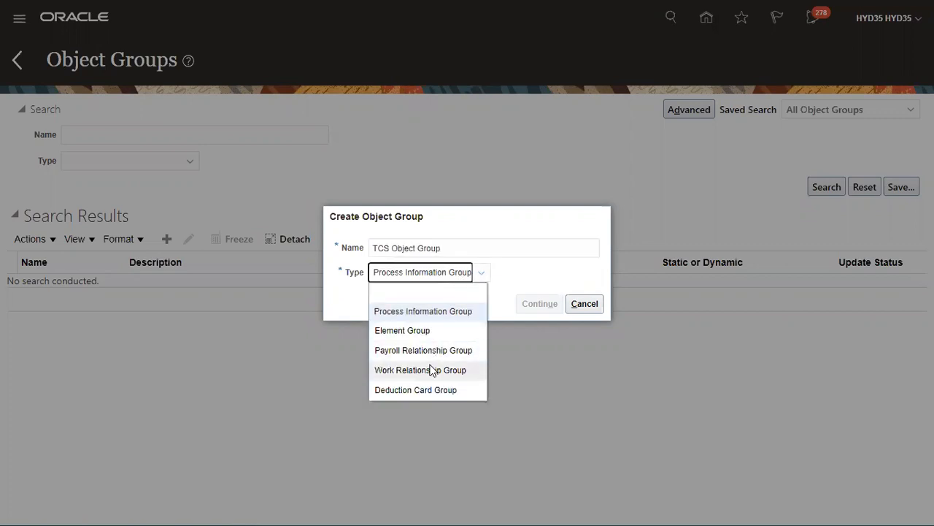
click(422, 314)
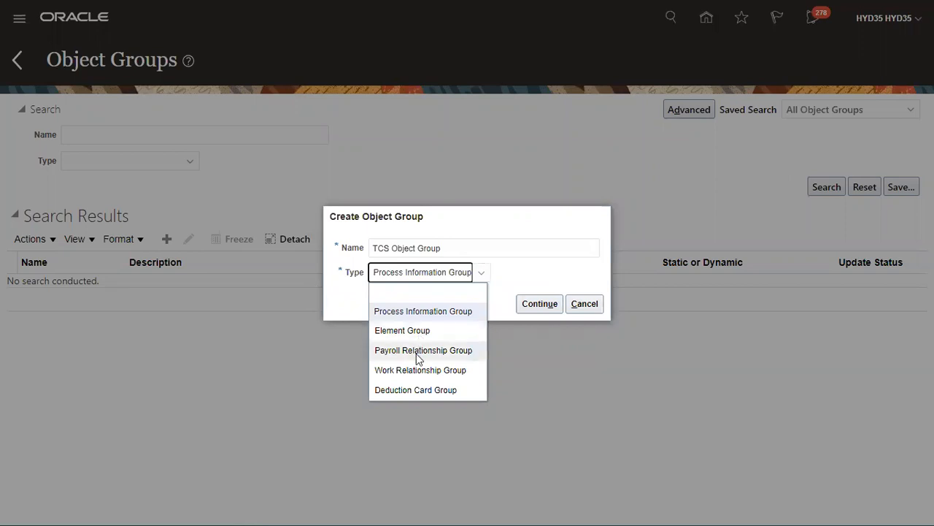
click(418, 350)
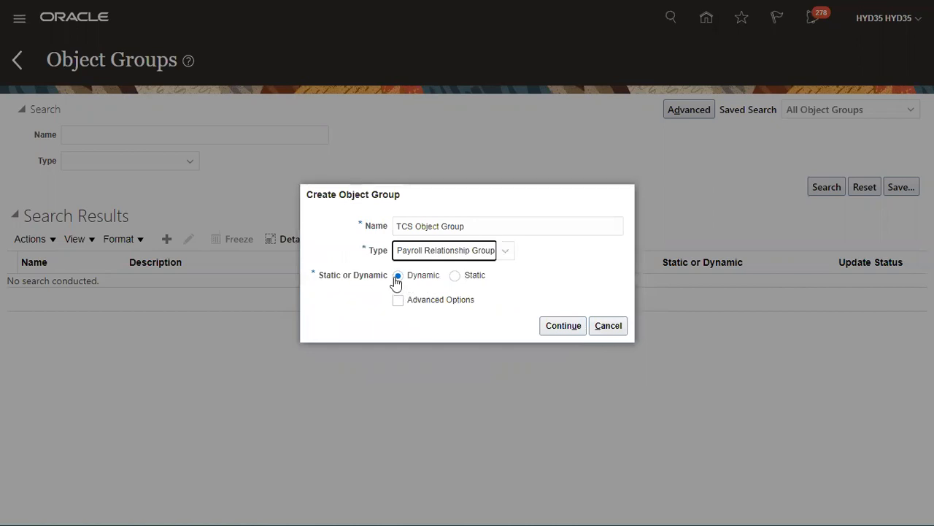
Make TCS Object Group static and continue to its details page
click(456, 277)
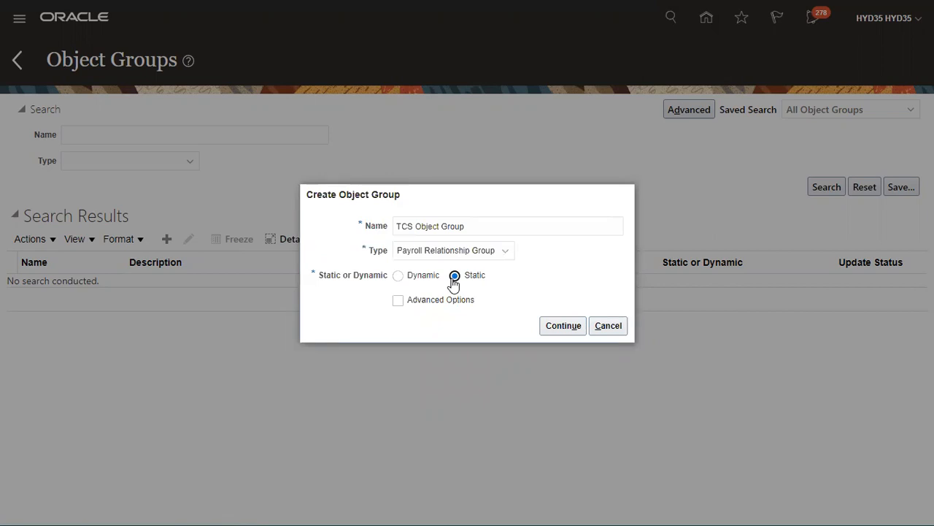
click(423, 277)
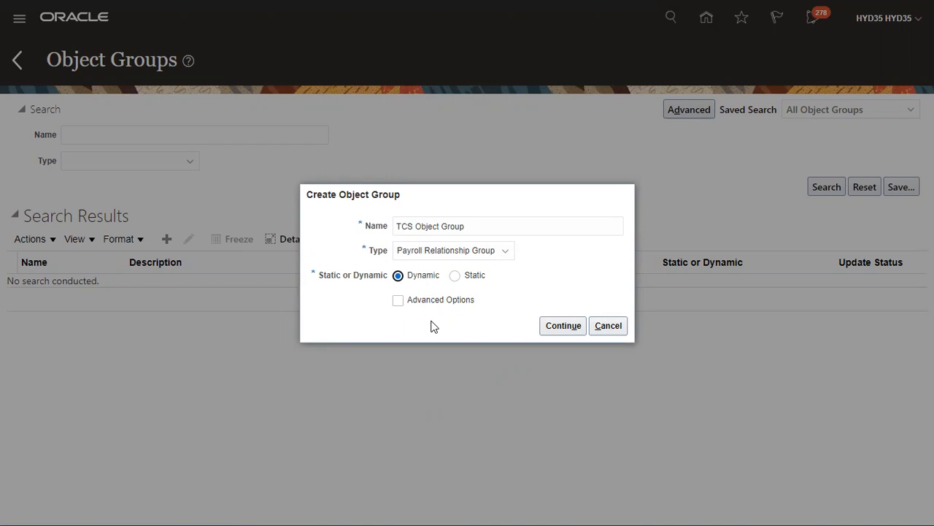
click(467, 281)
click(552, 328)
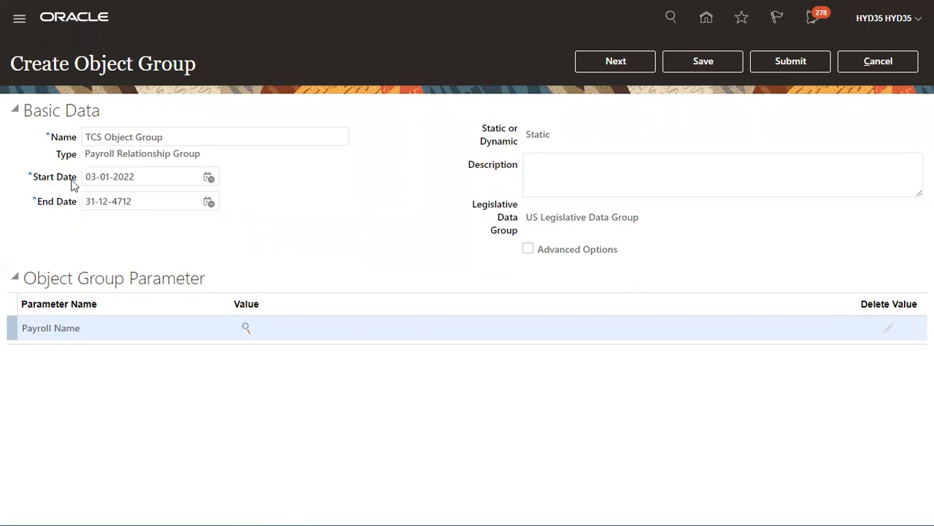
Set the start date to 1 January 2021 with the calendar picker and go to the next step
click(203, 178)
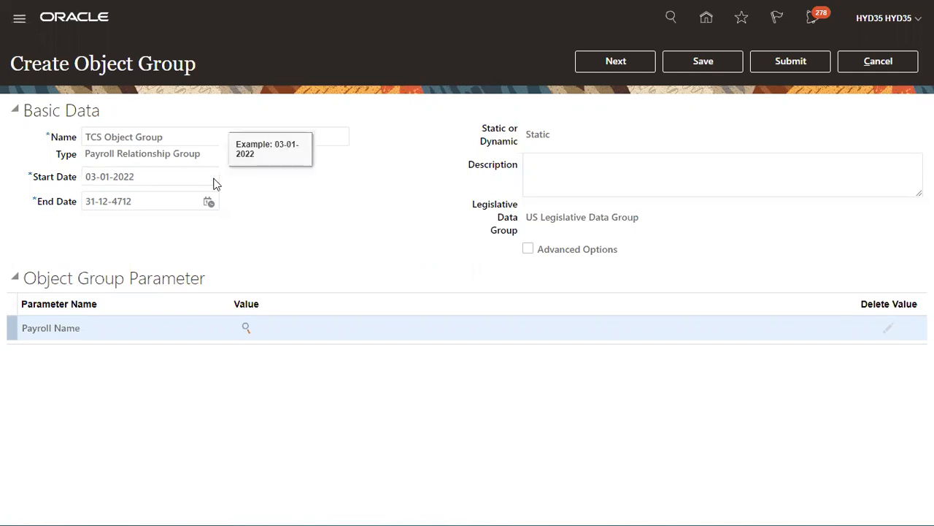
click(210, 178)
click(264, 201)
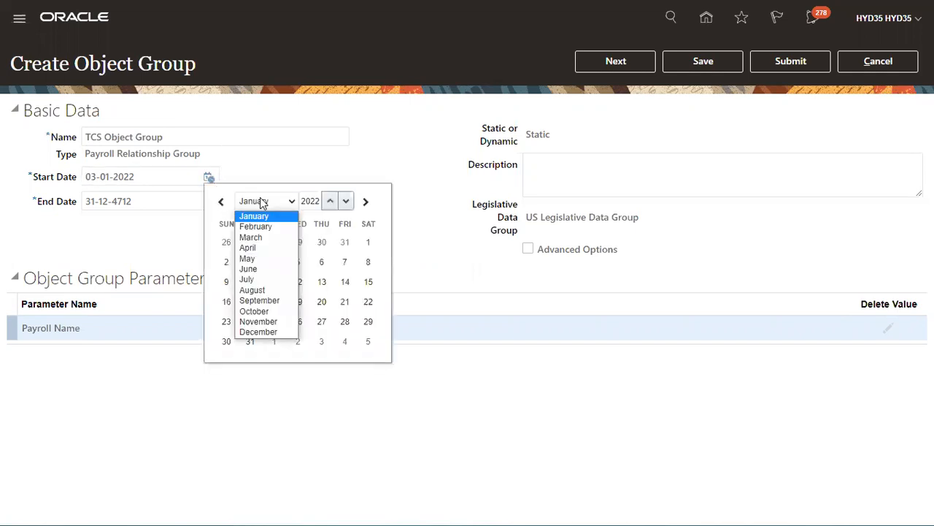
click(332, 201)
click(345, 201)
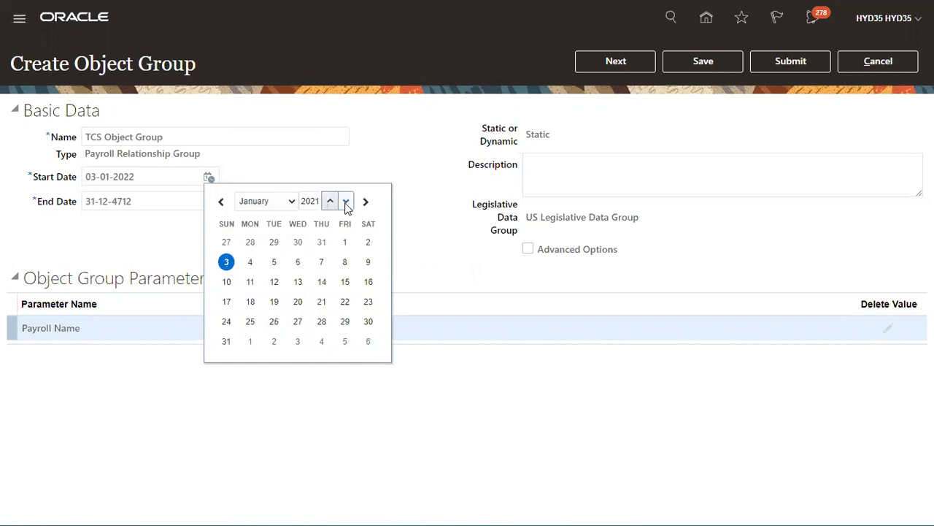
click(345, 242)
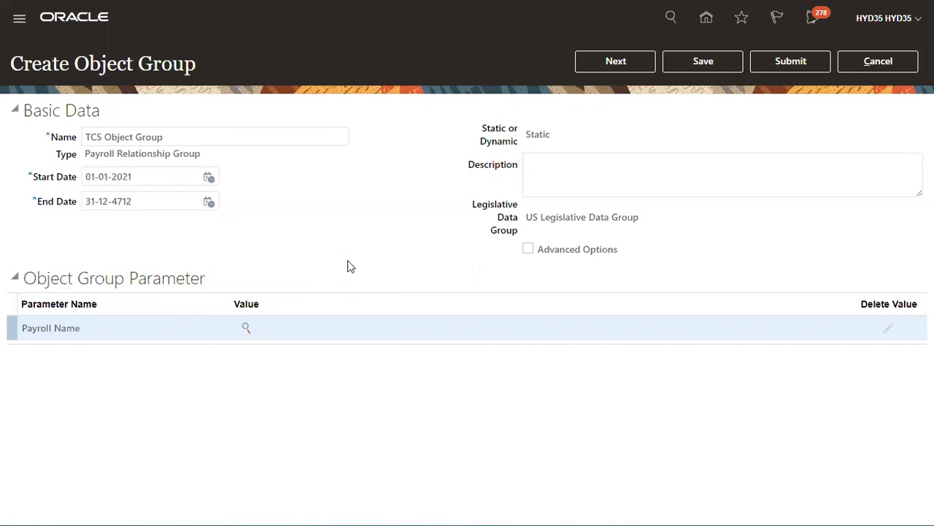
click(628, 65)
drag(24, 266, 167, 265)
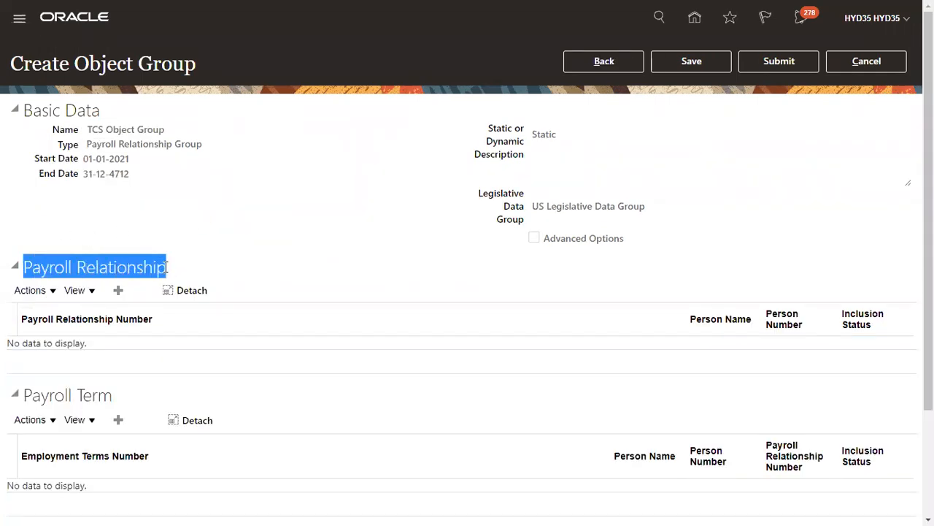
Add a Payroll Relationship row and search for relationship number PP1 in its search dialog
drag(24, 394, 121, 395)
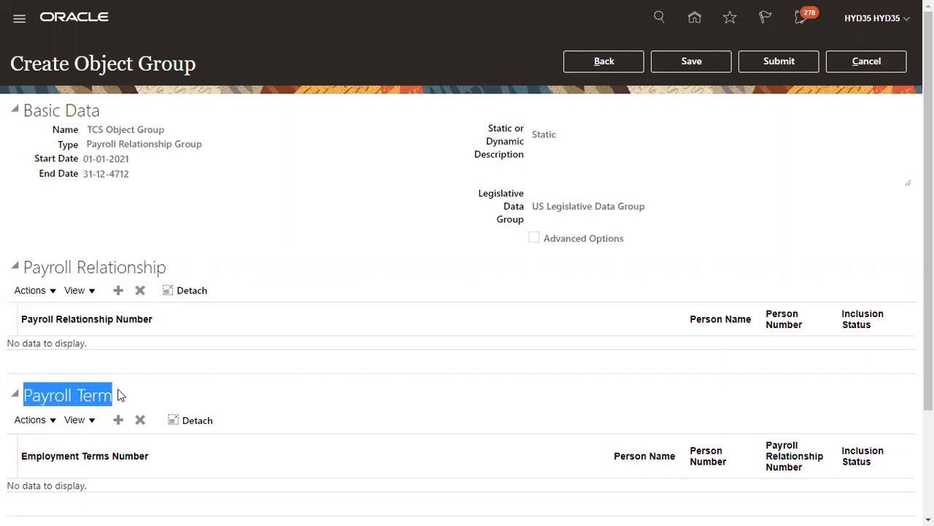
click(118, 290)
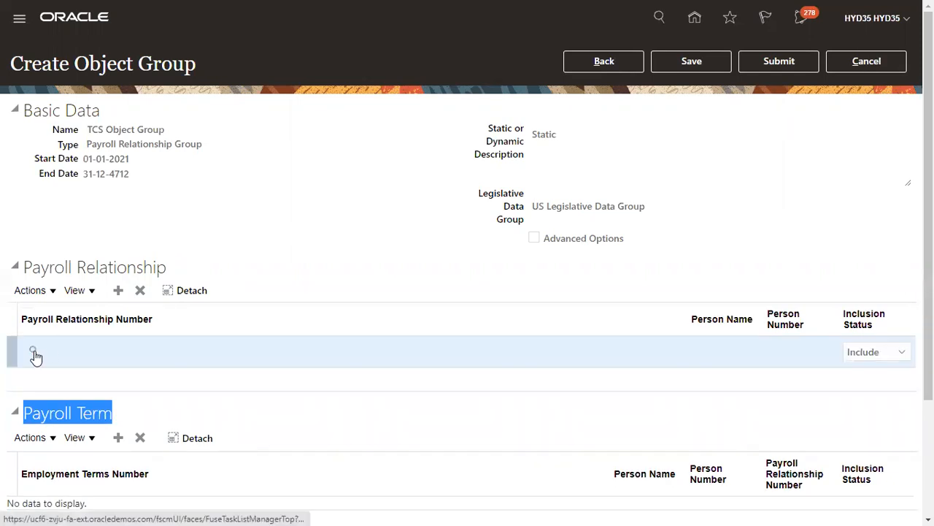
click(34, 351)
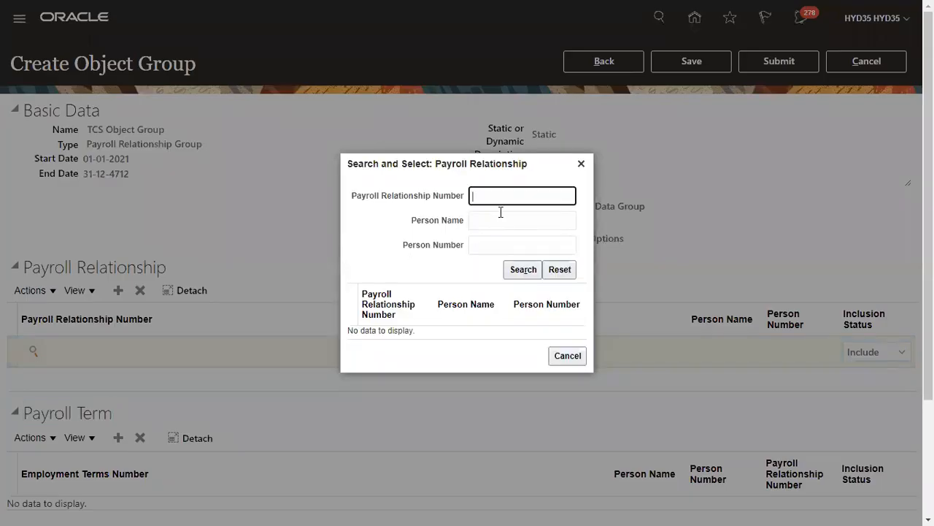
text(PP1)
click(529, 274)
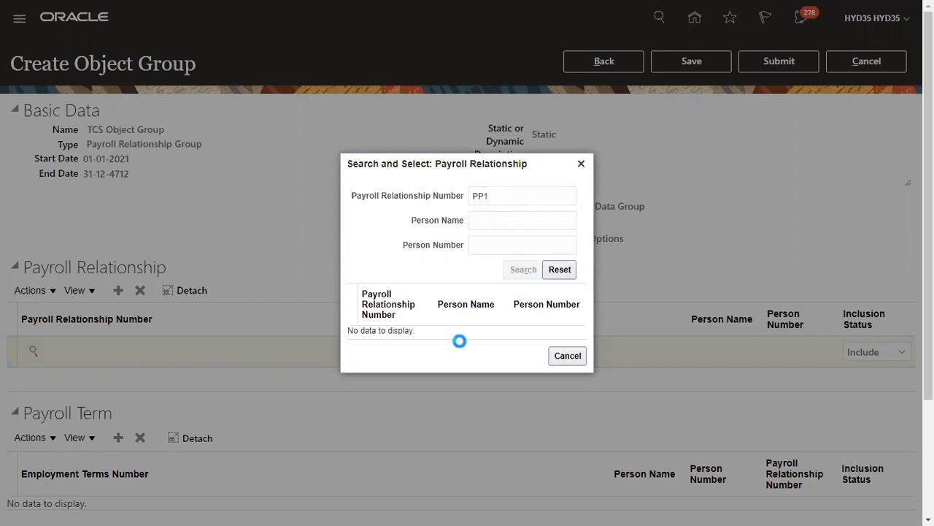
Search by person name PP1, then clear the search fields and exit full screen
key(BackSpace)
click(491, 228)
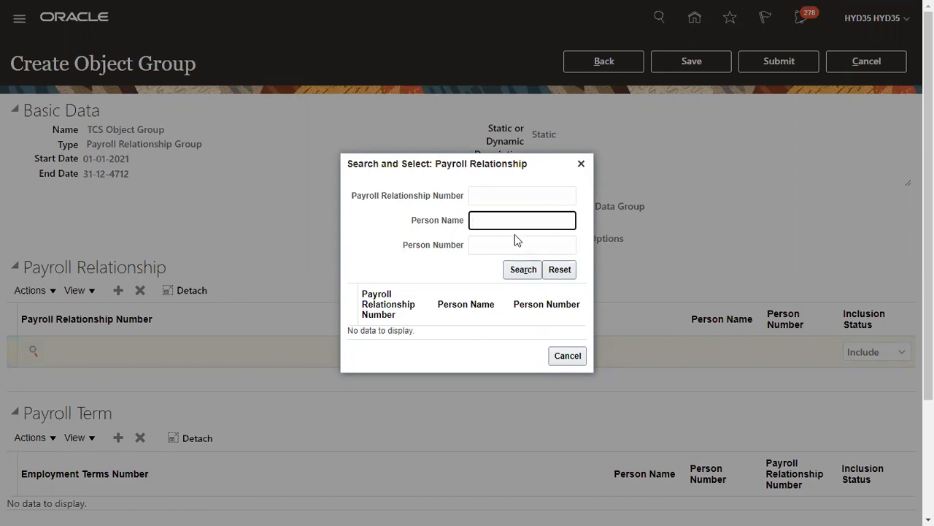
text(PP1)
click(524, 270)
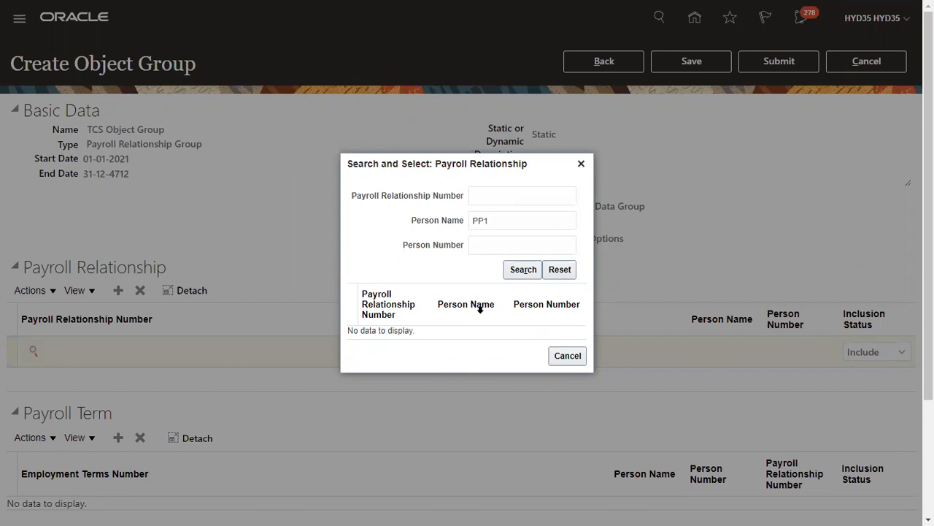
click(507, 223)
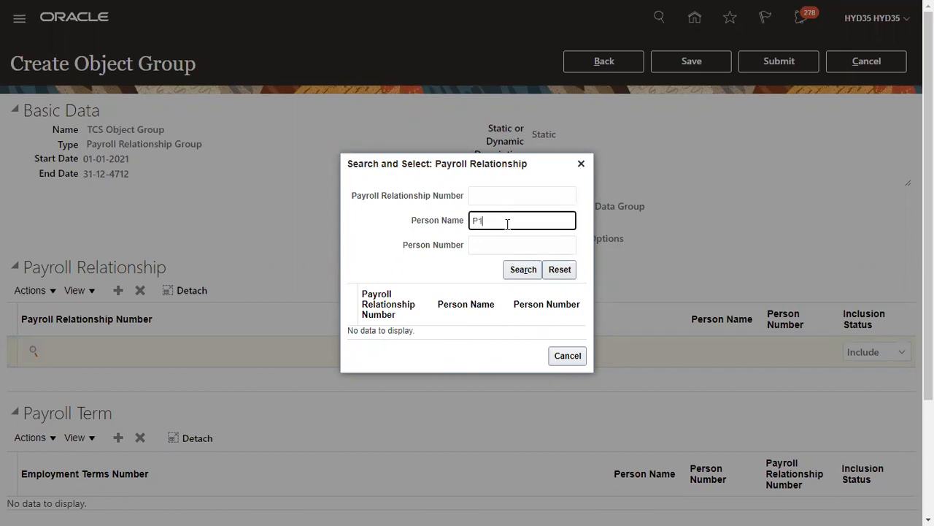
click(521, 269)
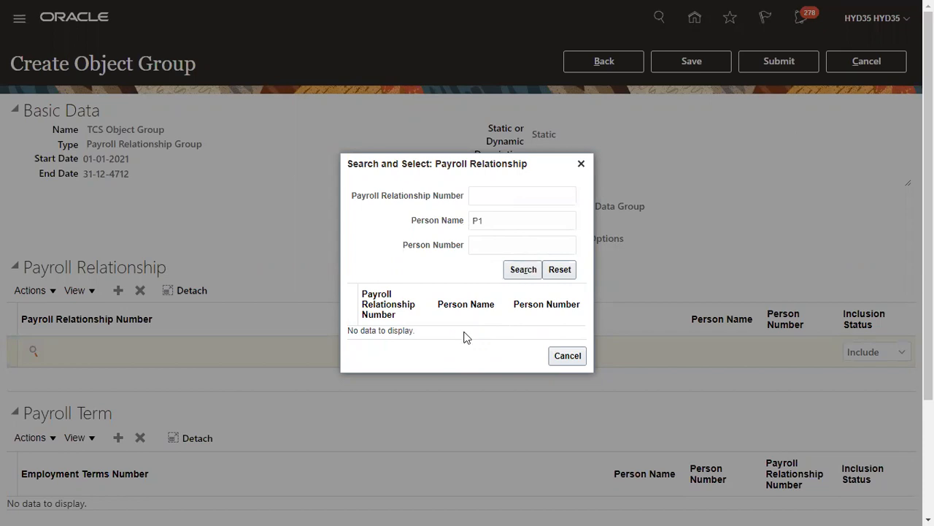
double_click(492, 221)
key(BackSpace)
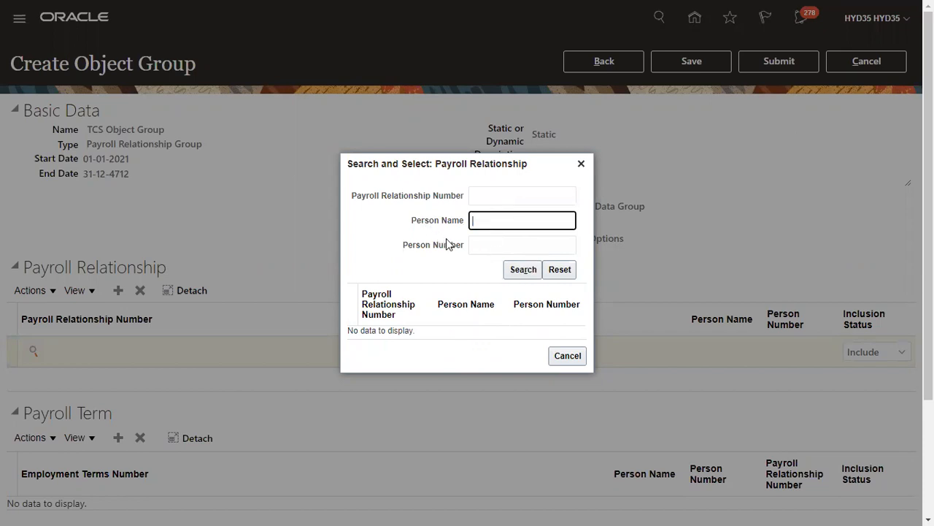
click(491, 246)
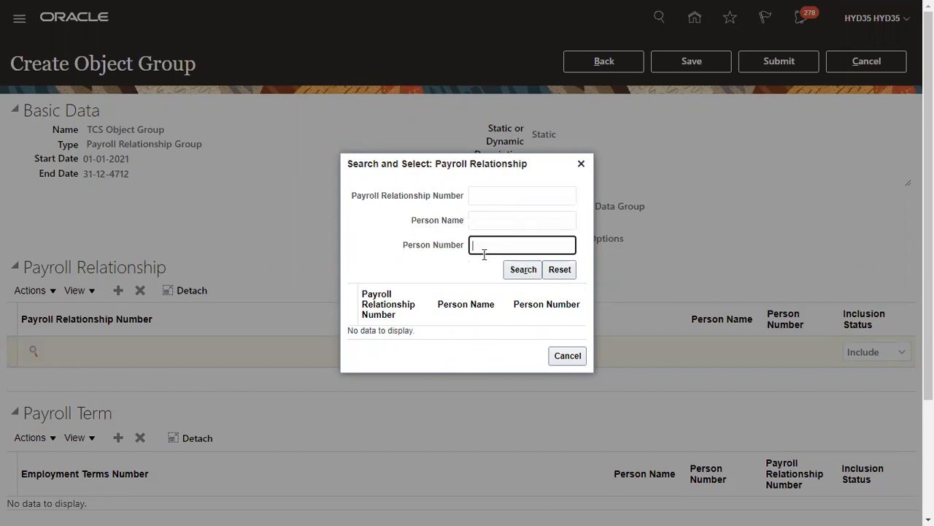
click(467, 46)
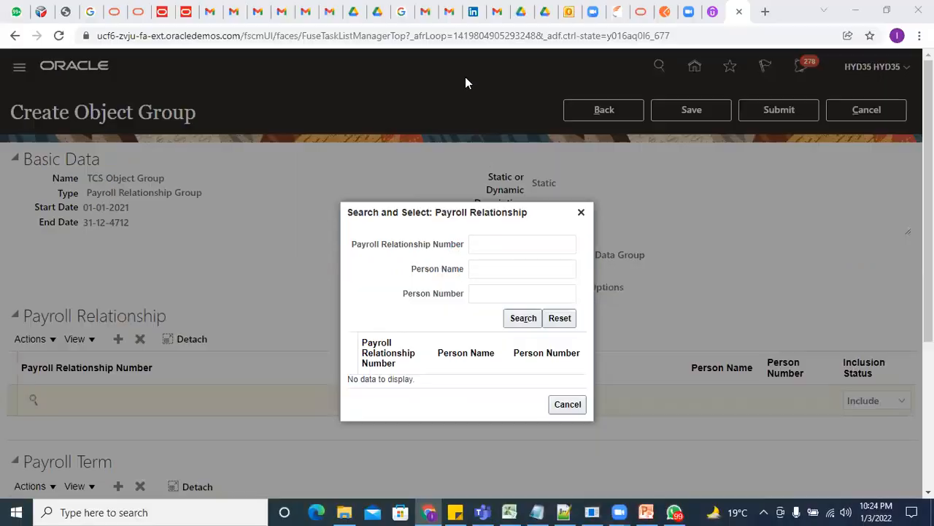
Duplicate the Oracle browser tab and open Person Management under My Client Groups
click(728, 19)
right_click(728, 20)
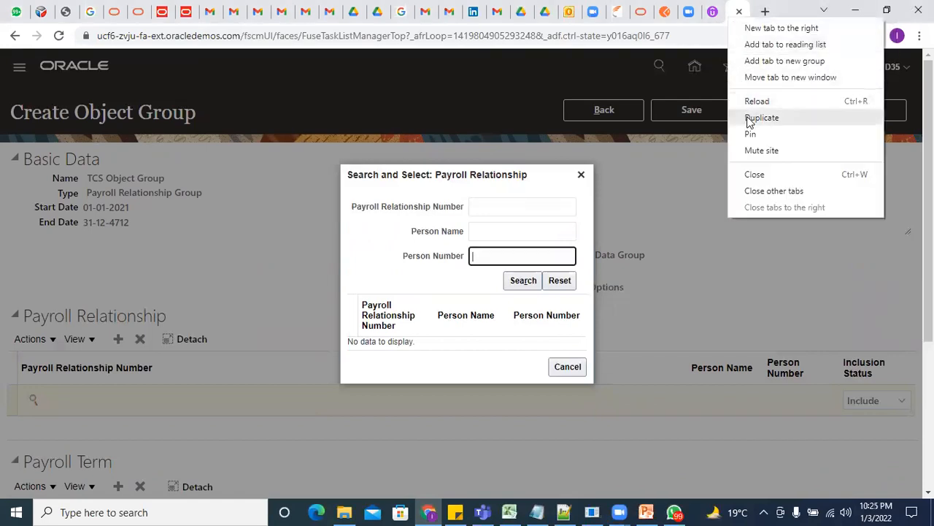
click(752, 117)
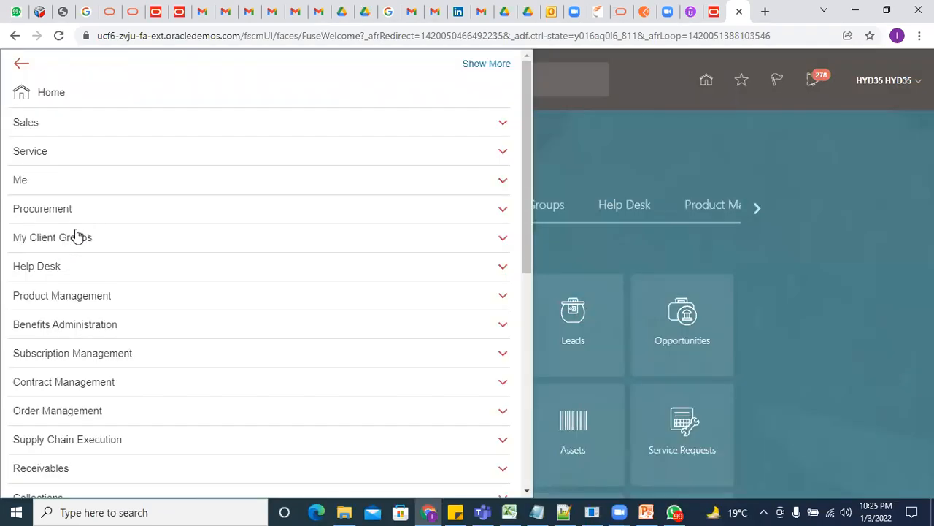
click(77, 236)
click(80, 288)
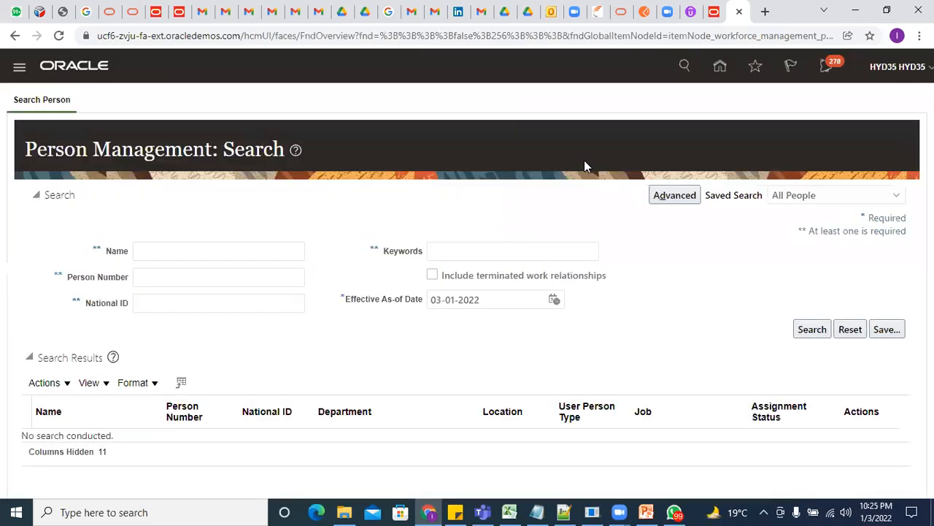
click(223, 255)
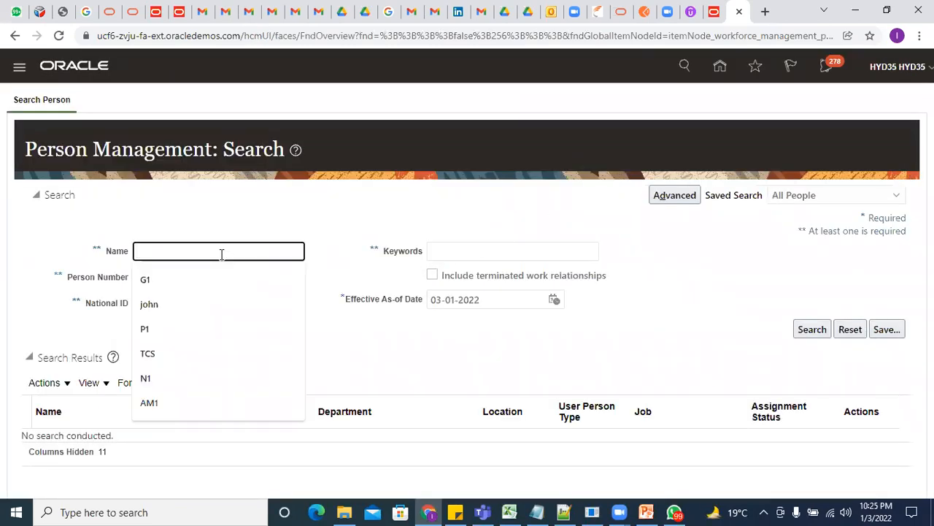
text(P1)
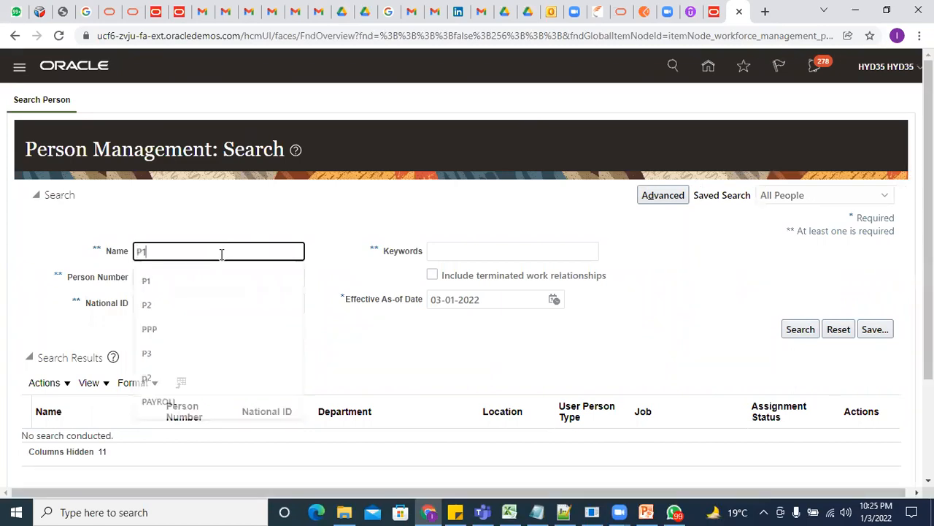
click(800, 329)
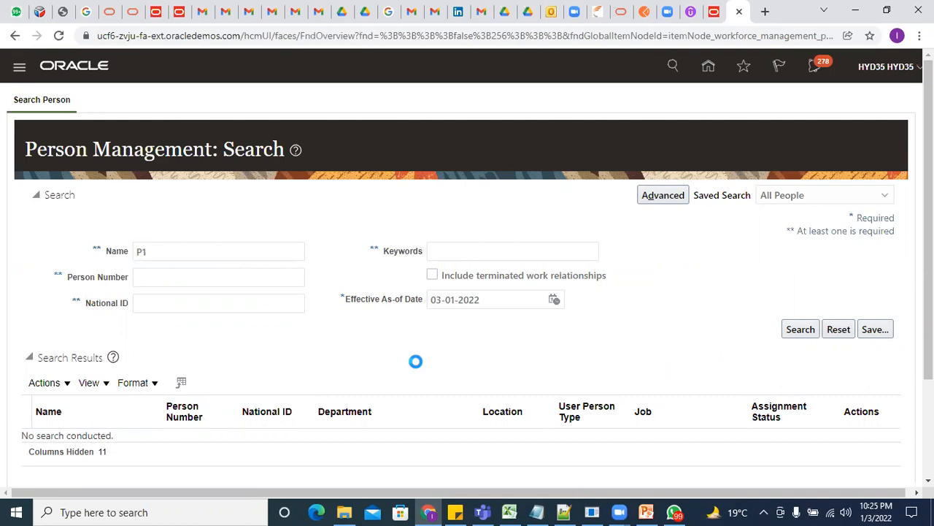
scroll(416, 362, down, 2)
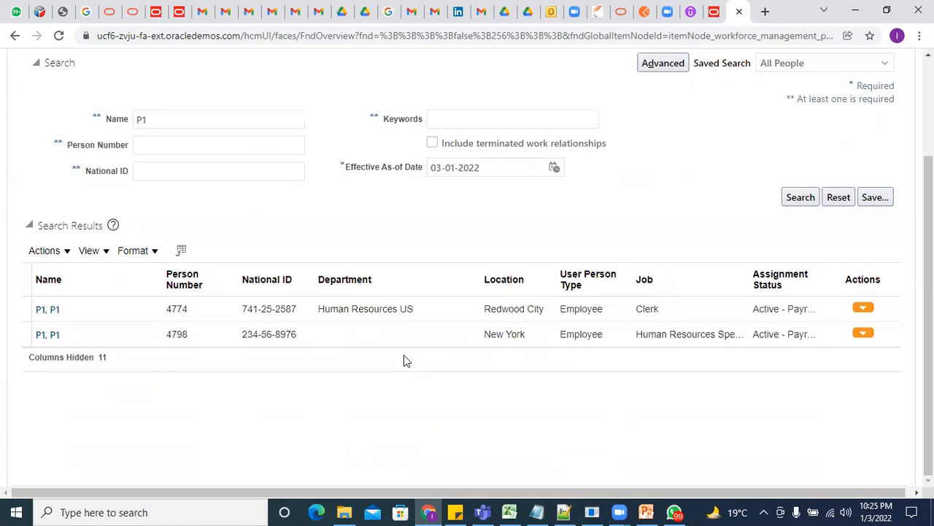
click(47, 336)
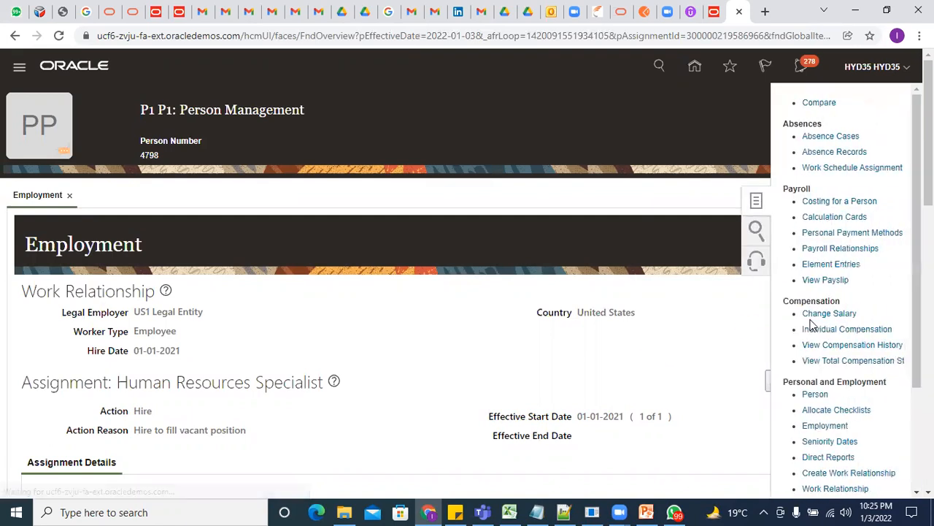
click(843, 251)
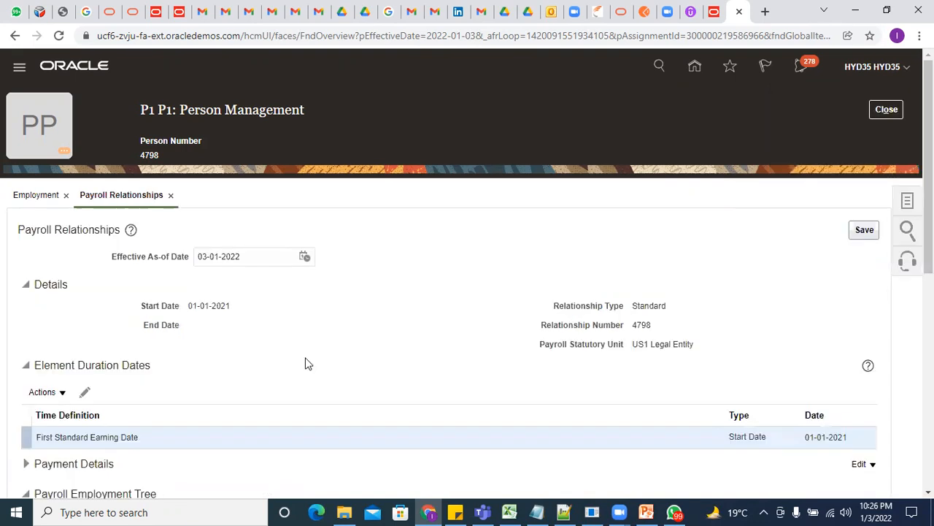
scroll(305, 362, down, 5)
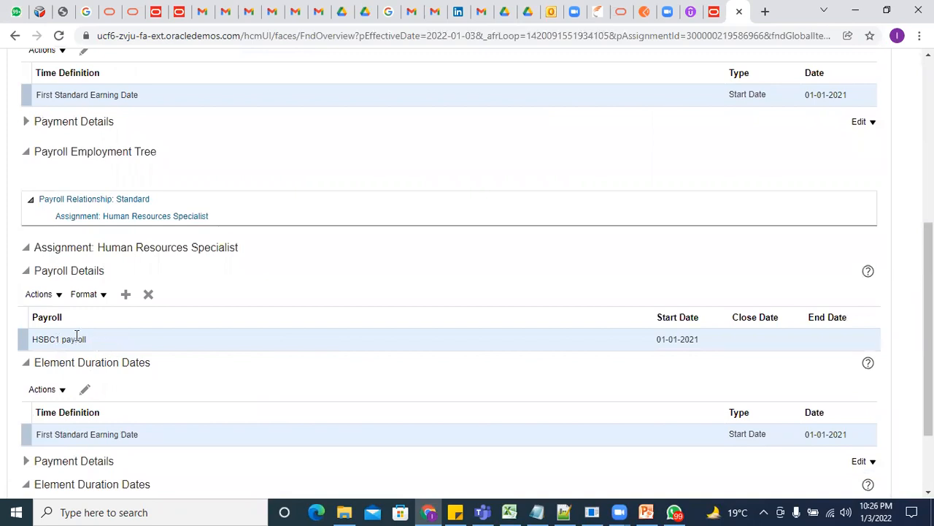
scroll(448, 278, up, 10)
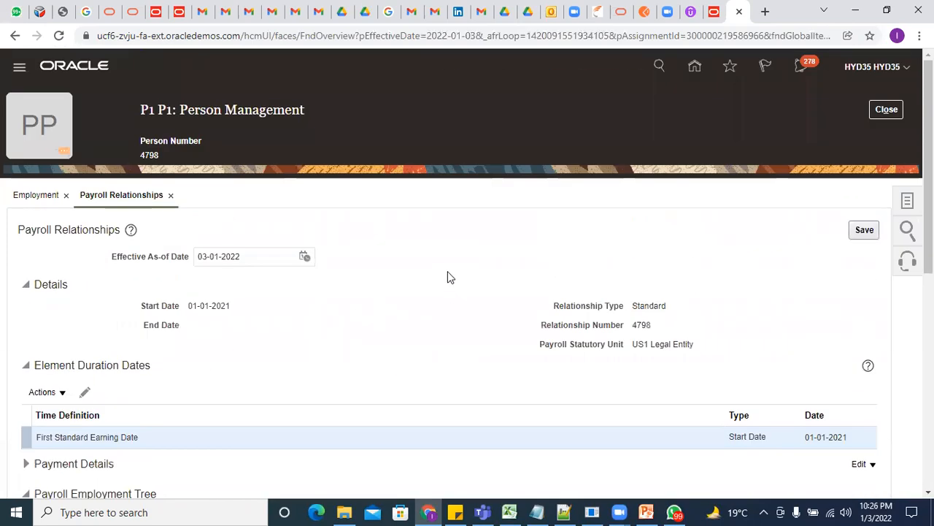
click(880, 113)
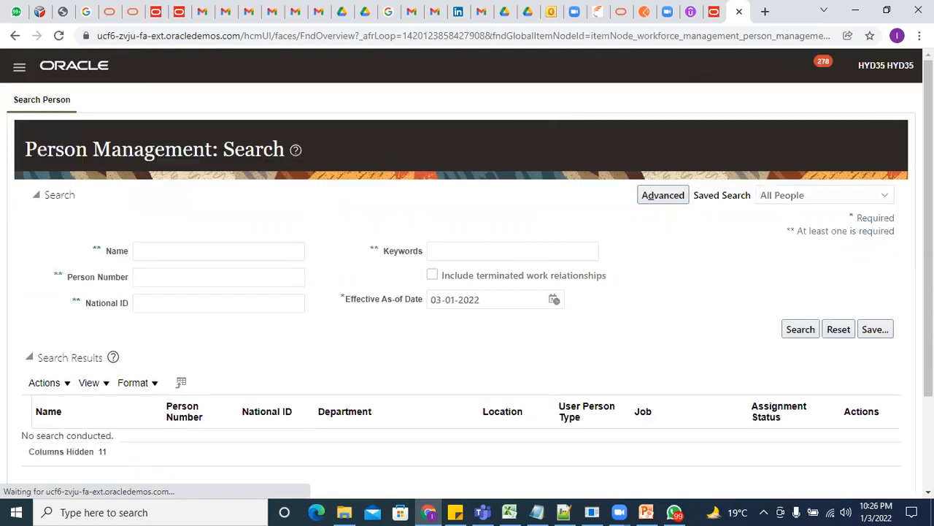
Go to Setup and Maintenance from the settings menu, then return to the payroll definitions page
click(884, 67)
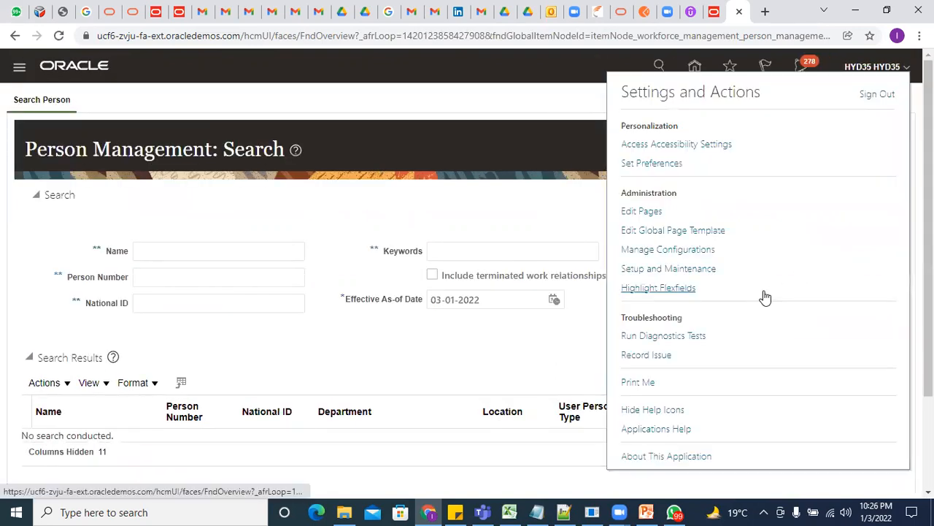
click(701, 272)
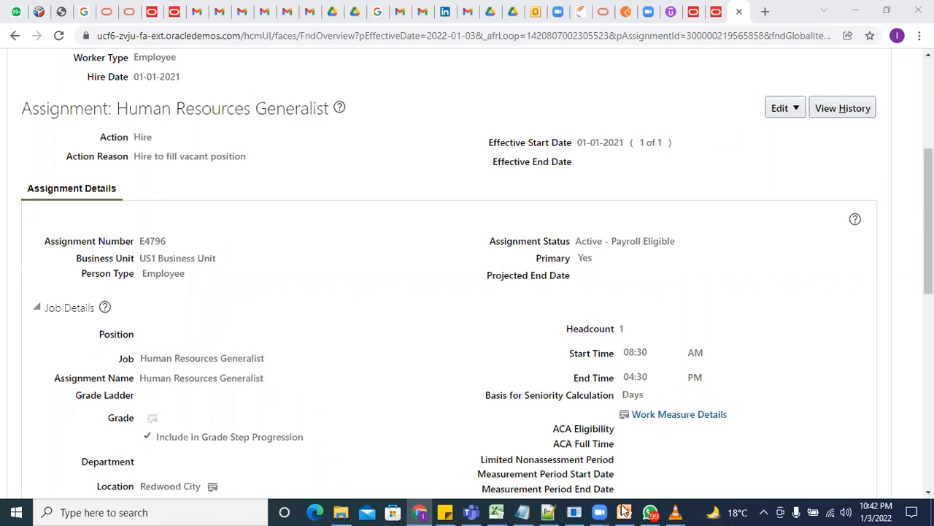
scroll(796, 199, up, 4)
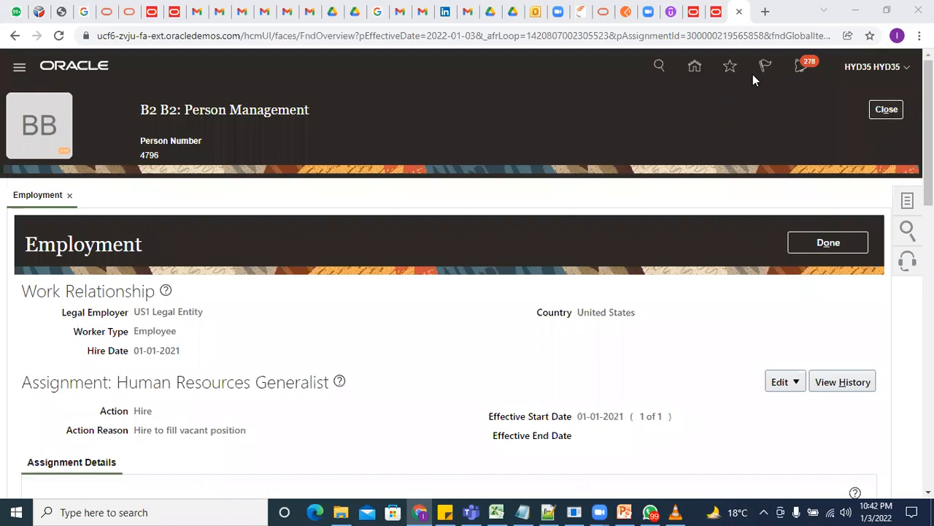
click(709, 16)
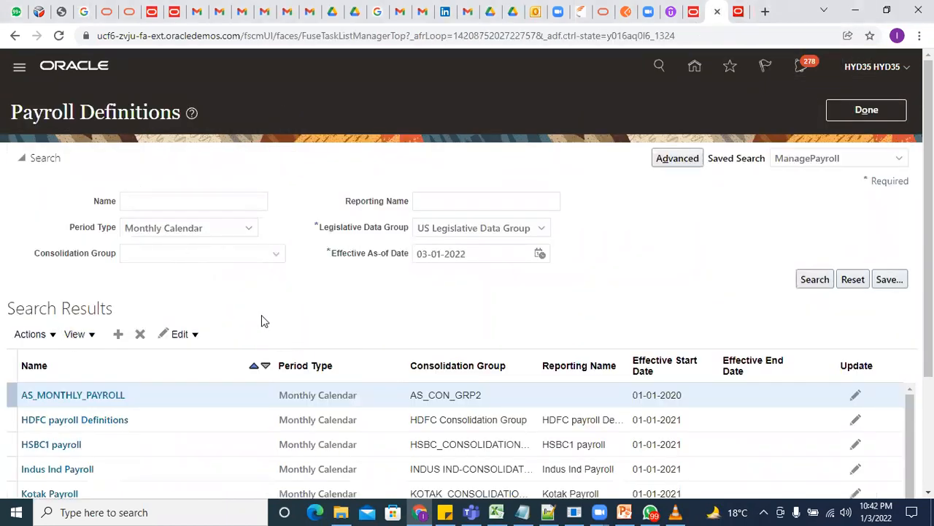
Open the Monthly payroll definition and check its legislative data group, start date and first period end date
scroll(261, 315, down, 2)
scroll(249, 317, down, 1)
click(82, 362)
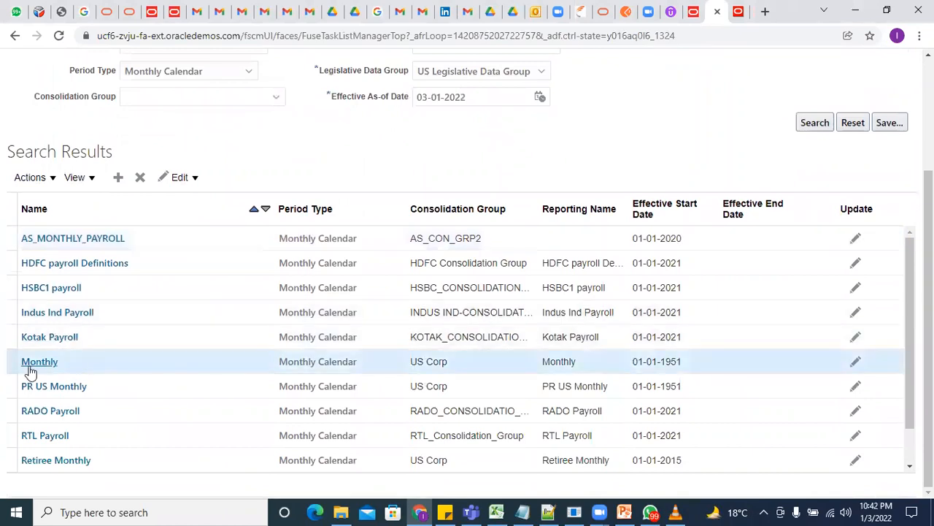
click(36, 365)
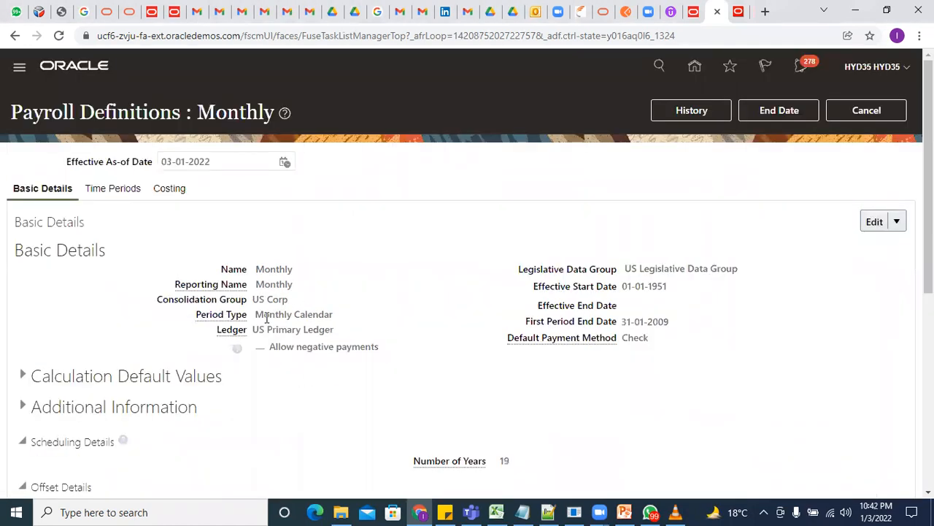
click(297, 307)
drag(626, 269, 765, 272)
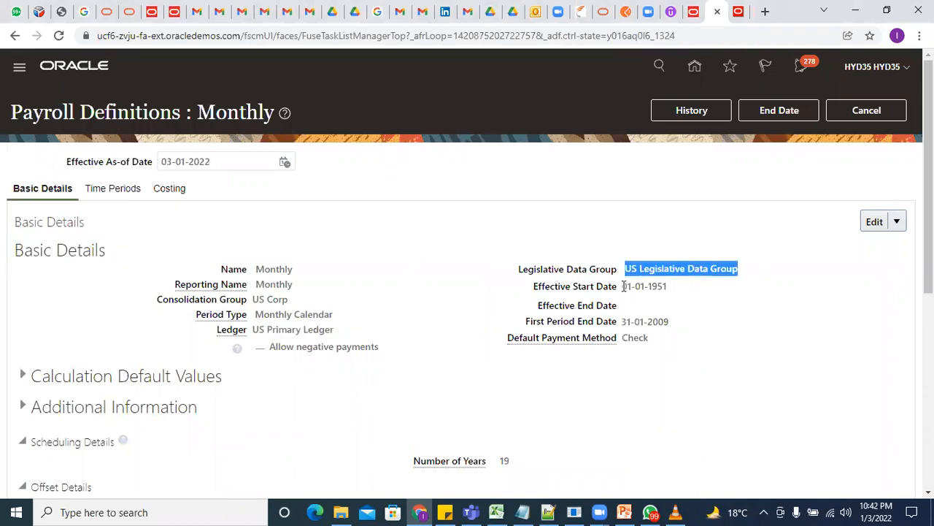
drag(623, 286, 669, 290)
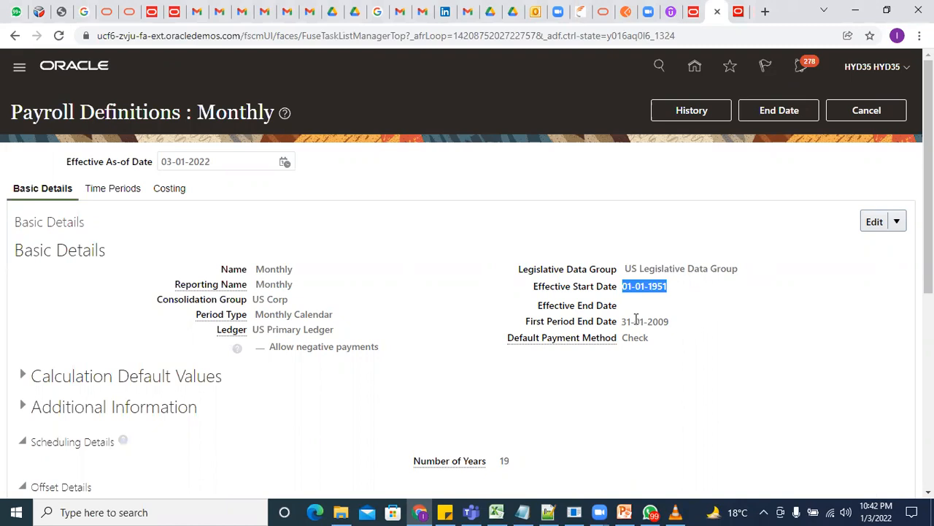
drag(623, 323, 683, 327)
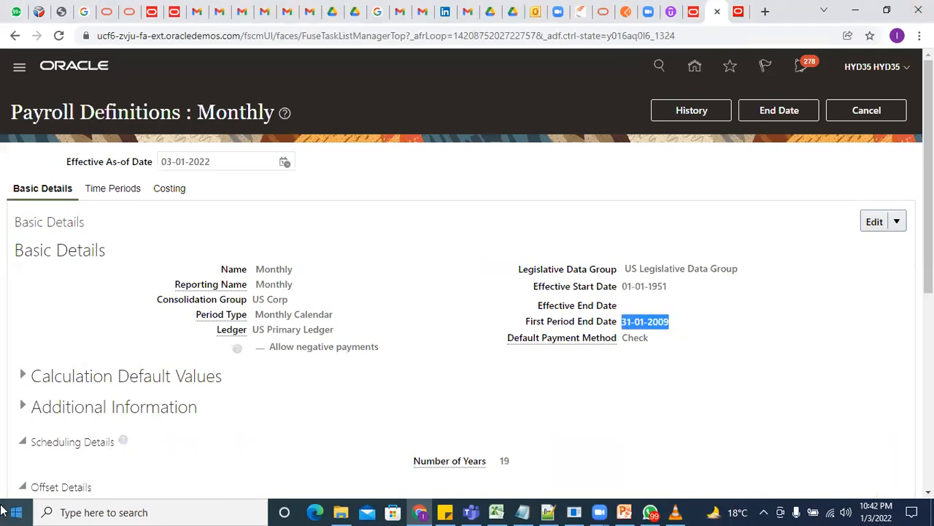
Return to the person employment page and open the Navigator
click(697, 13)
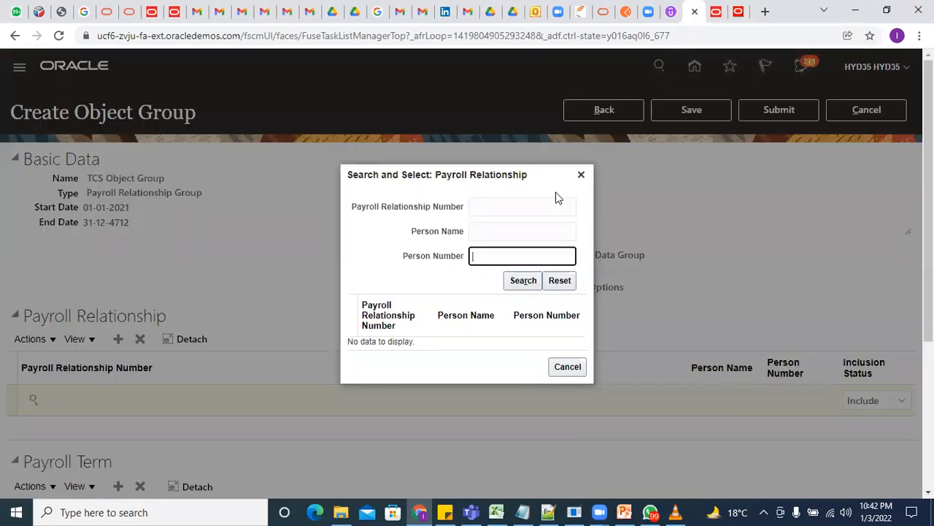
click(739, 12)
click(19, 67)
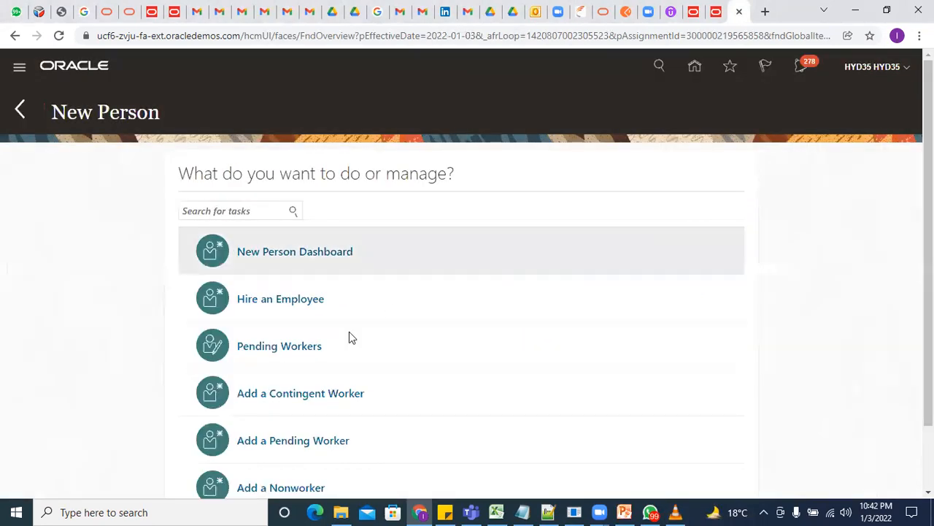
Start hiring an employee with hire date 1/1/2021
click(290, 305)
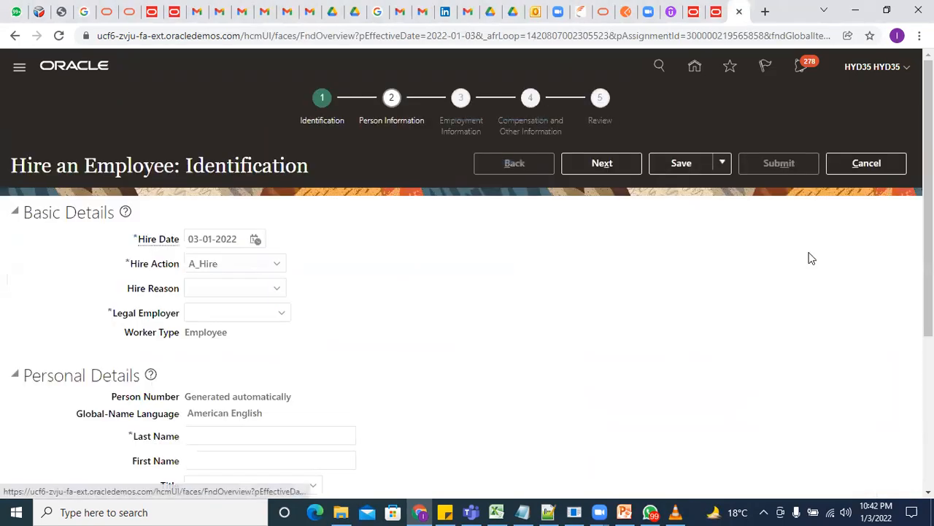
click(211, 238)
drag(237, 239, 82, 236)
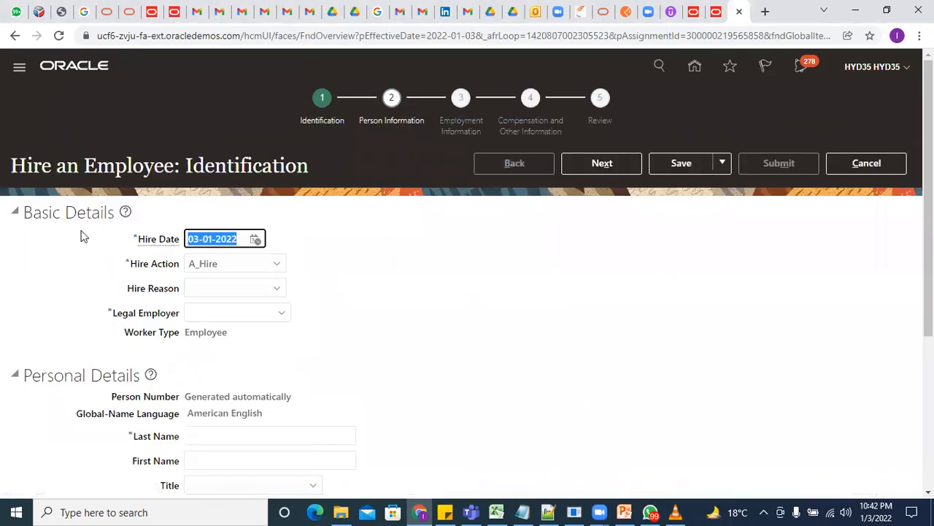
text(1/1/2021)
key(Tab)
key(Tab)
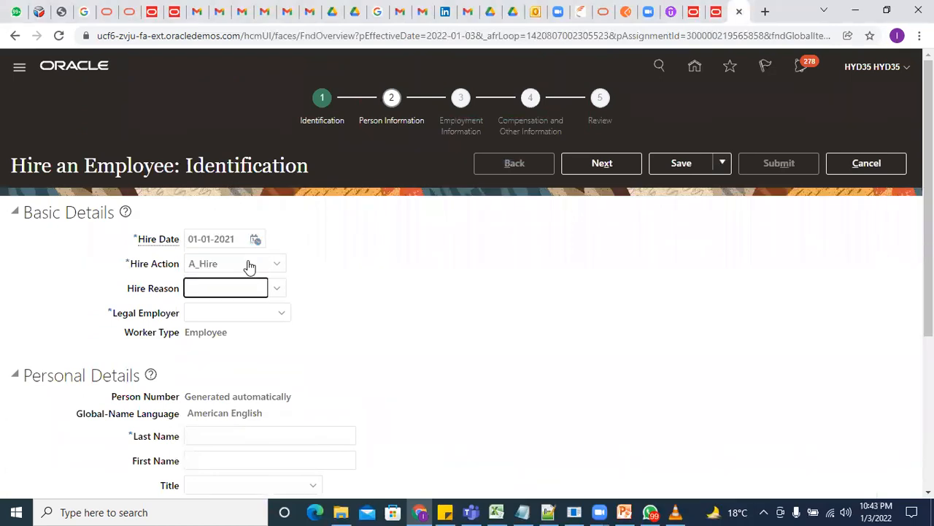
Set hire action Hire, reason hire to fill vacant position, and legal employer US1 Legal Entity
click(239, 267)
click(274, 292)
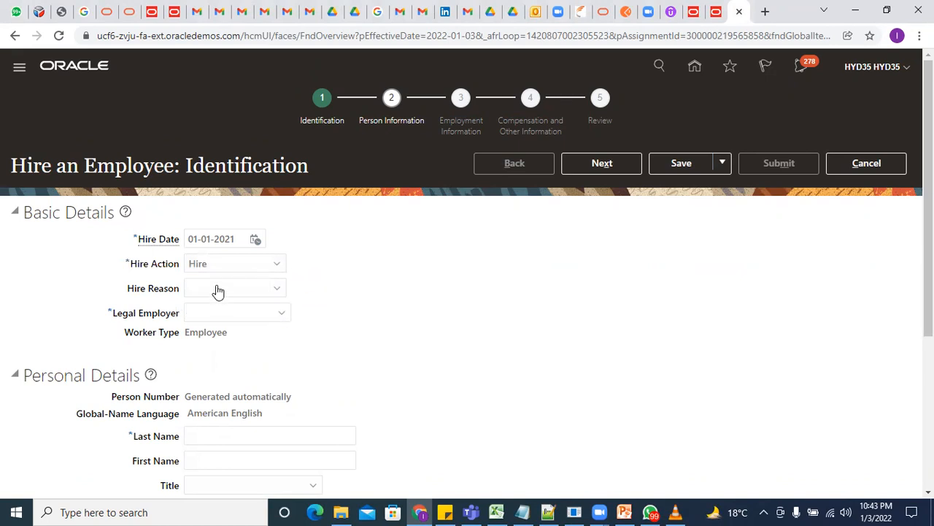
click(219, 345)
click(219, 317)
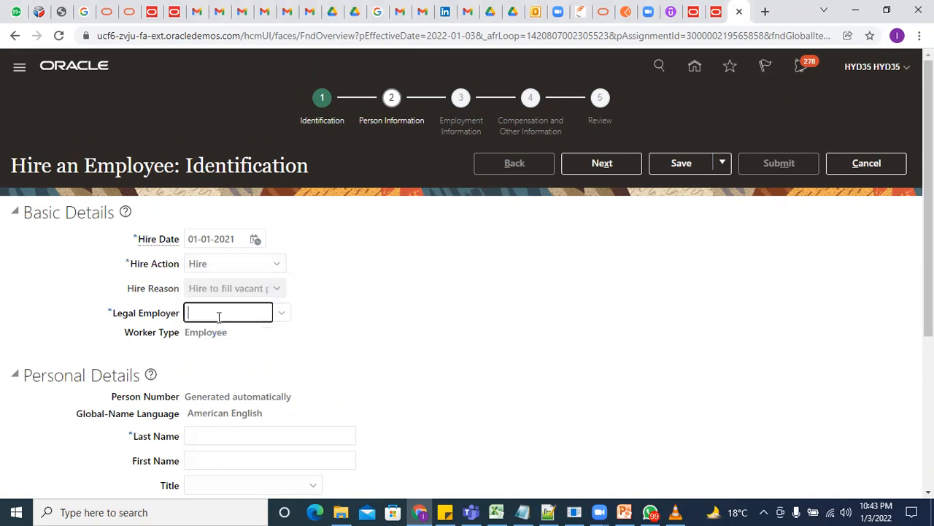
text(US1)
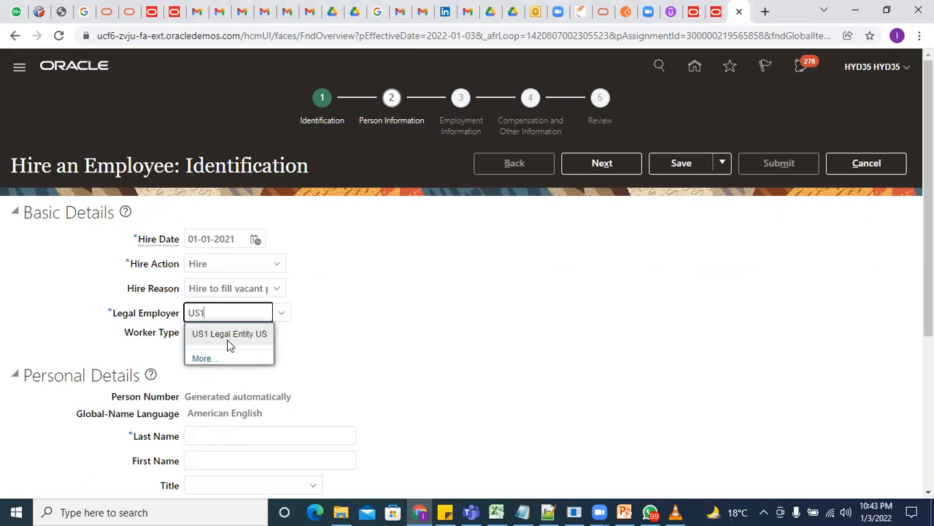
click(228, 334)
scroll(249, 219, down, 5)
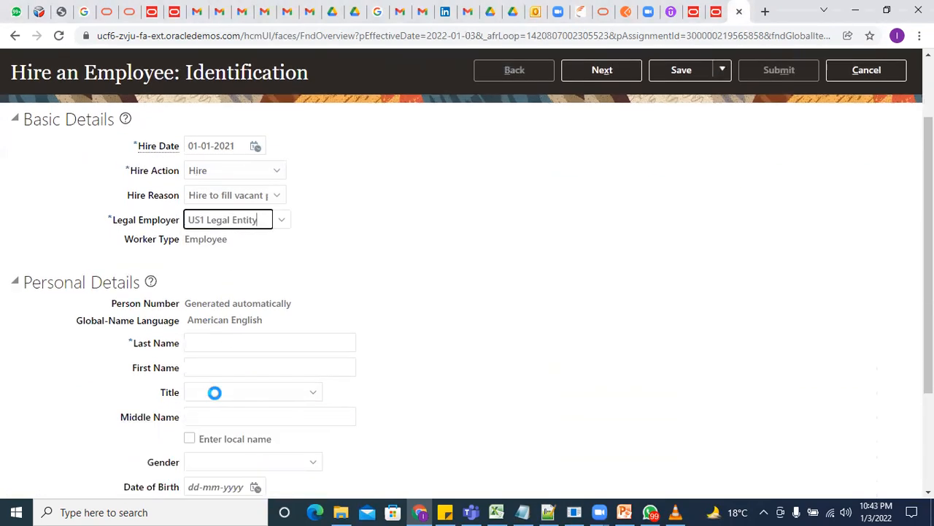
Enter AS1 as the new hire's last and first name and switch the browser to full screen
click(257, 193)
text(A)
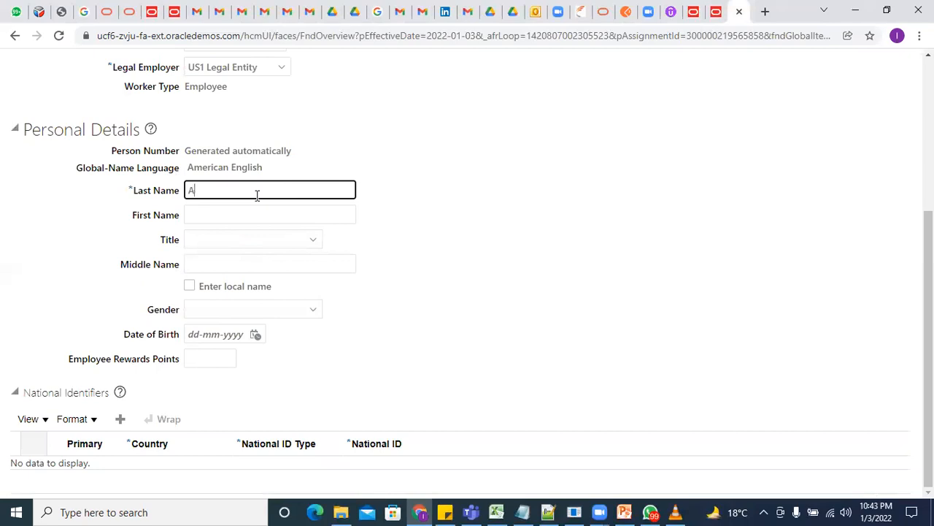
text(S1)
key(Tab)
text(AS1)
key(Tab)
click(281, 244)
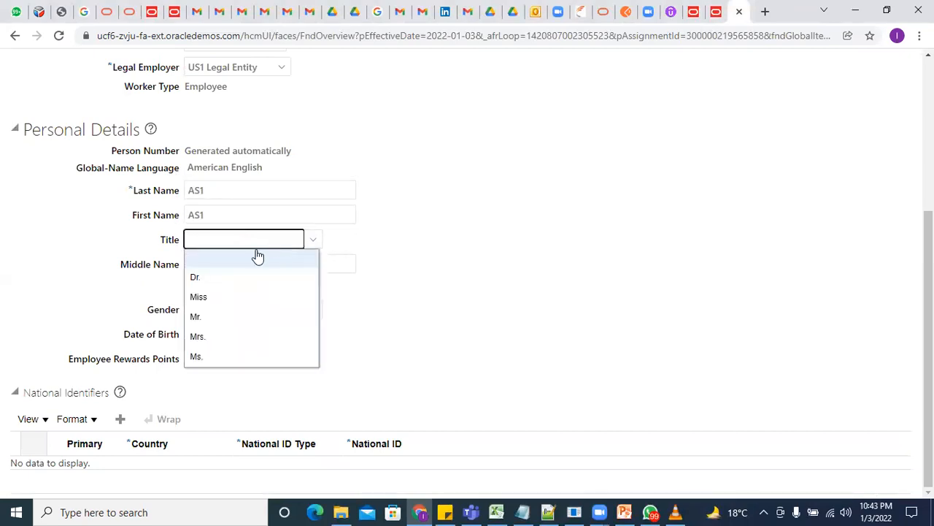
click(201, 354)
click(224, 210)
text(AS1)
key(Tab)
text(AS)
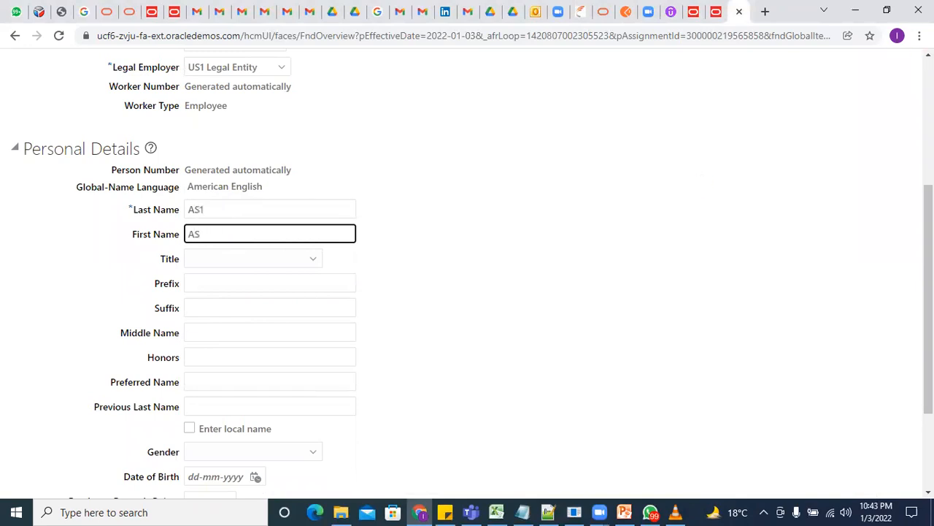
click(919, 35)
click(901, 165)
text(1)
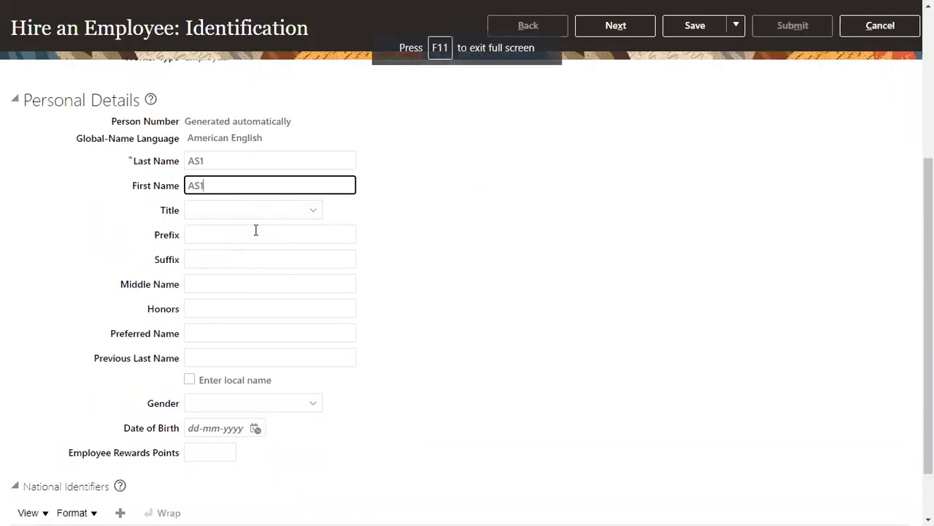
Set the title to Mr., the gender to Male and the date of birth to 01-01-1978
click(254, 210)
click(216, 286)
click(222, 402)
click(204, 460)
click(232, 422)
text(1/1)
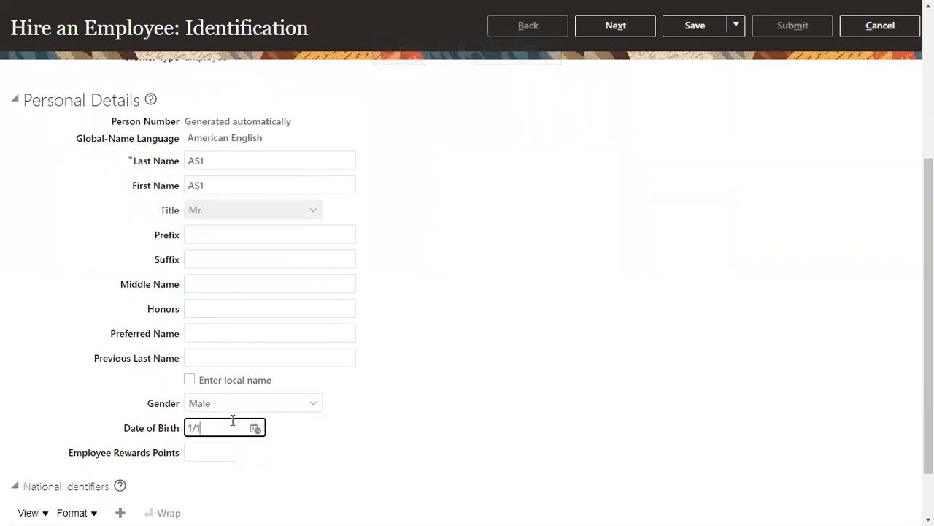
text(/197)
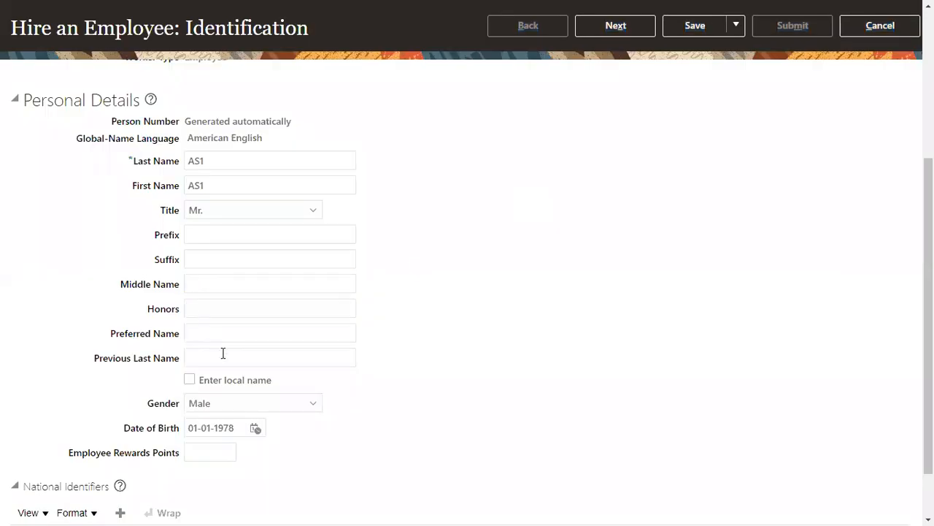
Add a Social Security Number national identifier row with the hire's SSN
scroll(233, 416, down, 2)
click(122, 447)
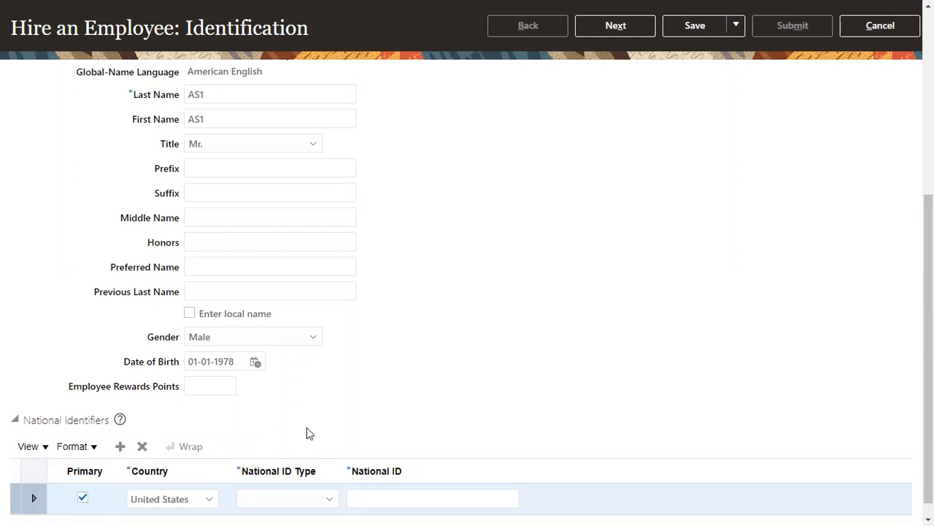
click(289, 499)
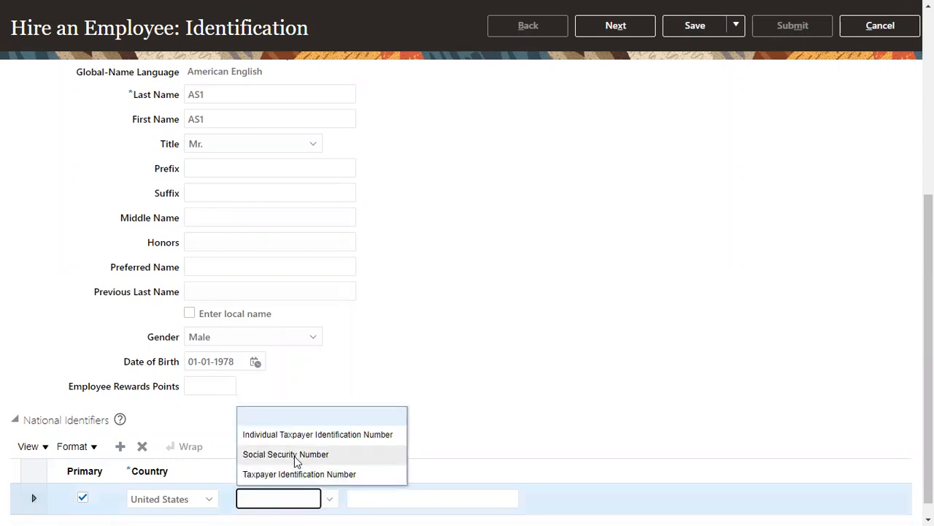
click(295, 454)
click(439, 498)
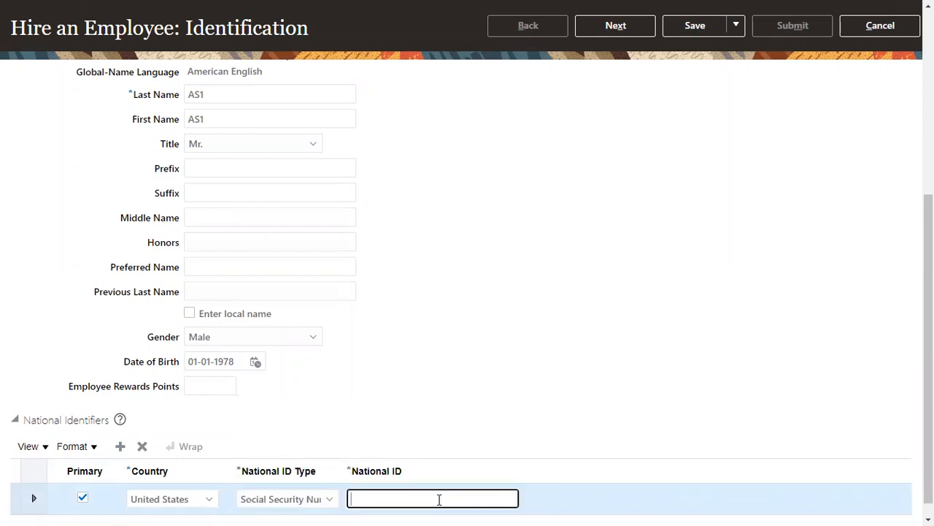
Advance to Person Information and enter TEST as Address Line 1
click(615, 25)
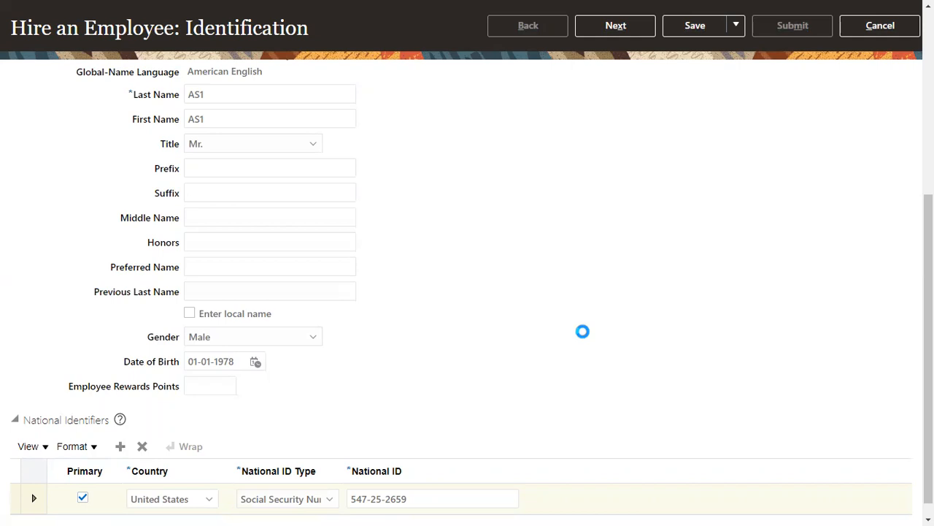
click(232, 319)
text(TEST)
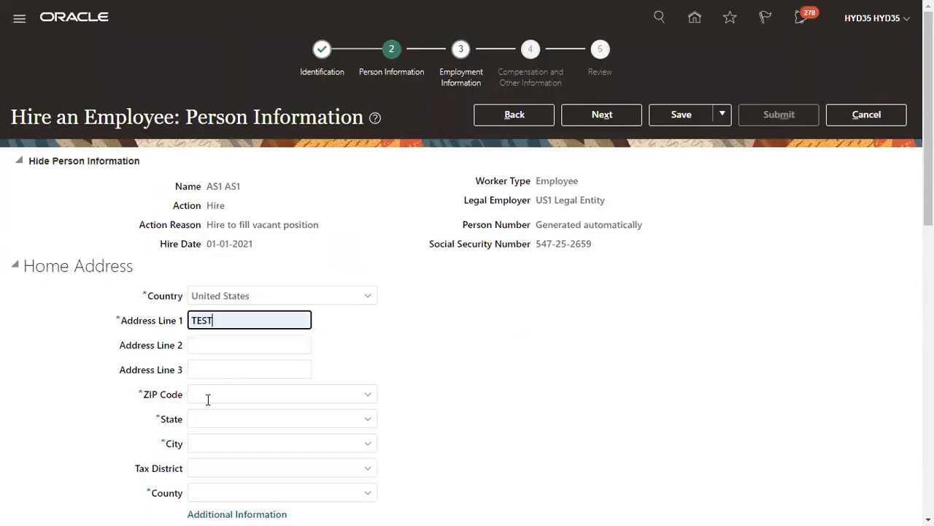
click(208, 400)
Pick ZIP 12200, dismiss the missing State/City/County error, leave full screen and reload the page
click(218, 420)
click(605, 121)
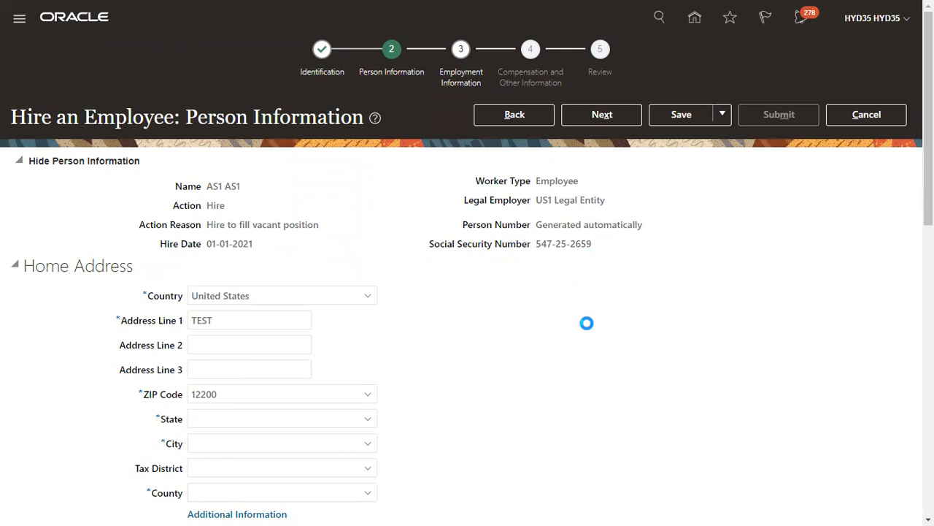
click(526, 177)
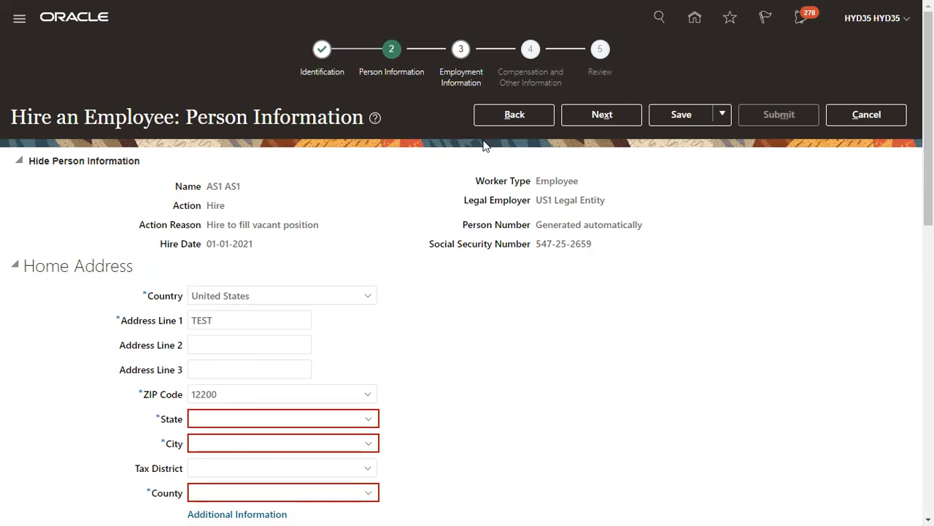
key(F11)
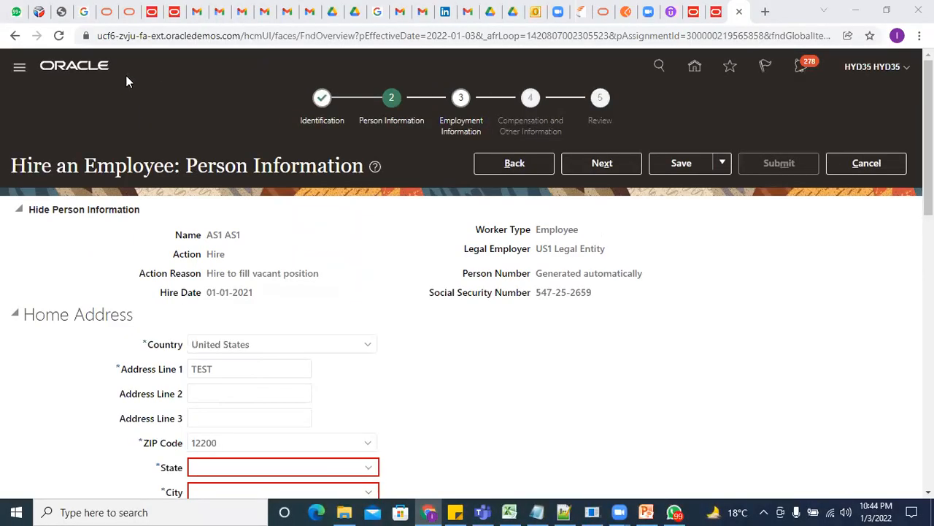
click(59, 35)
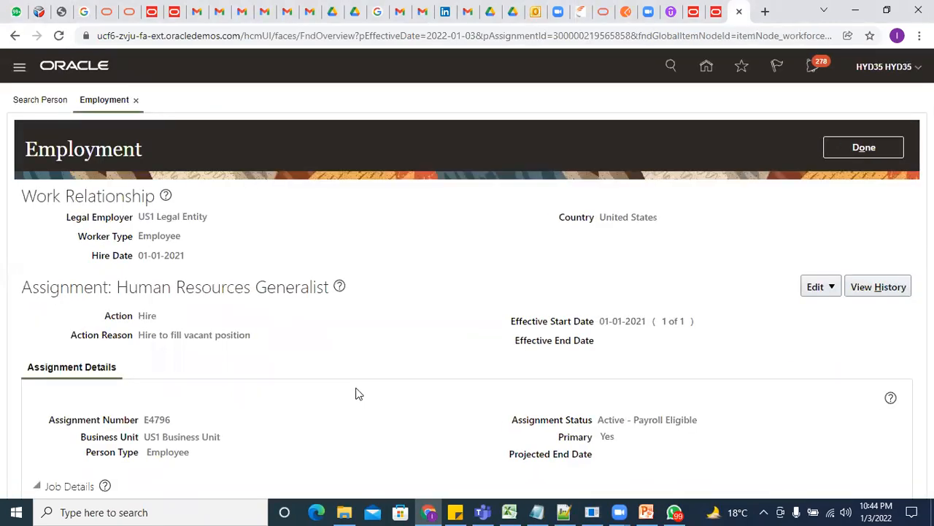
Start a fresh hire from Navigator > New Person > Hire an Employee
scroll(358, 395, down, 5)
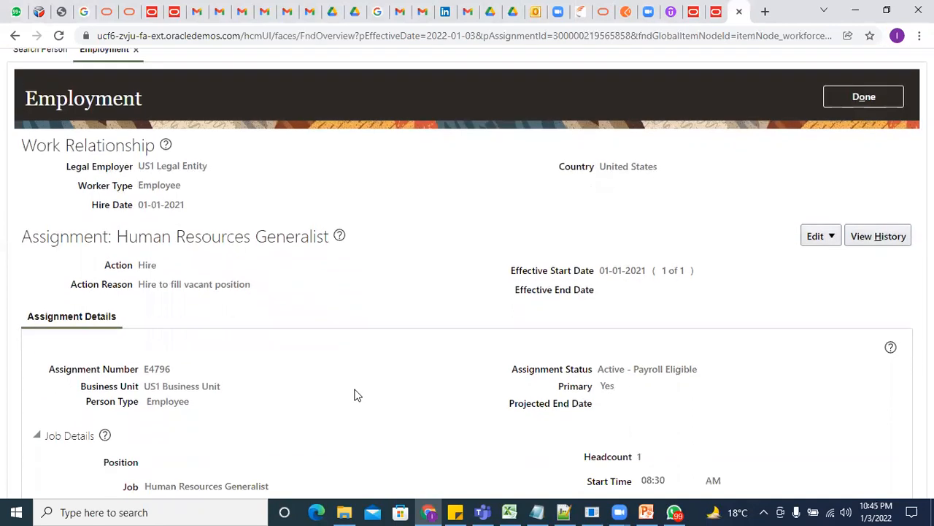
scroll(357, 395, up, 5)
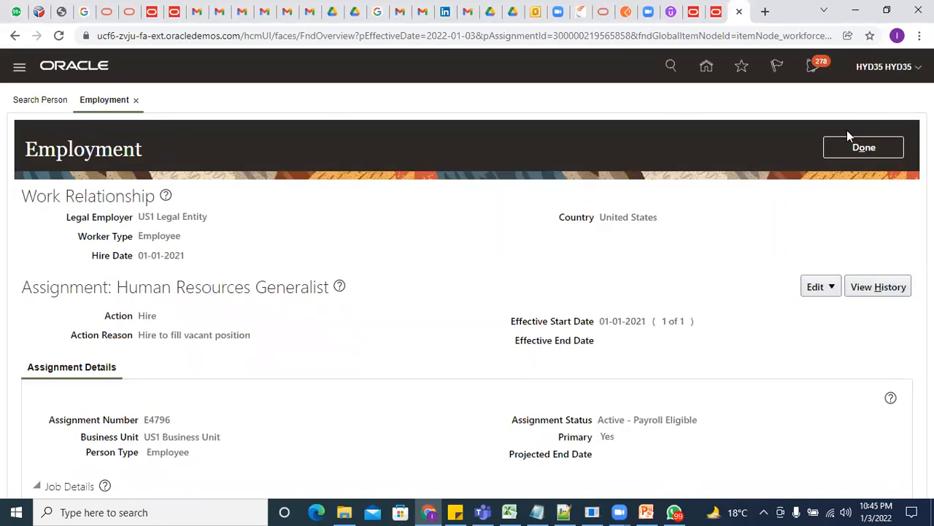
click(19, 68)
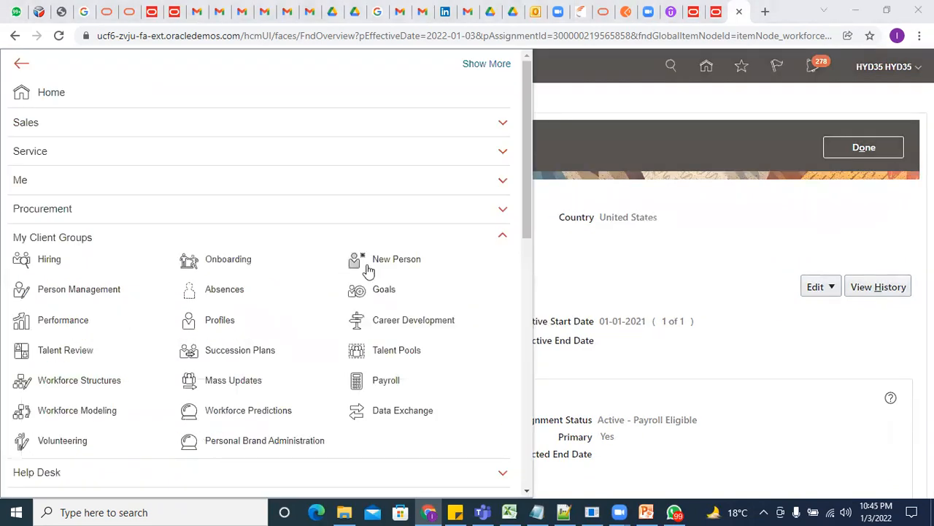
click(436, 259)
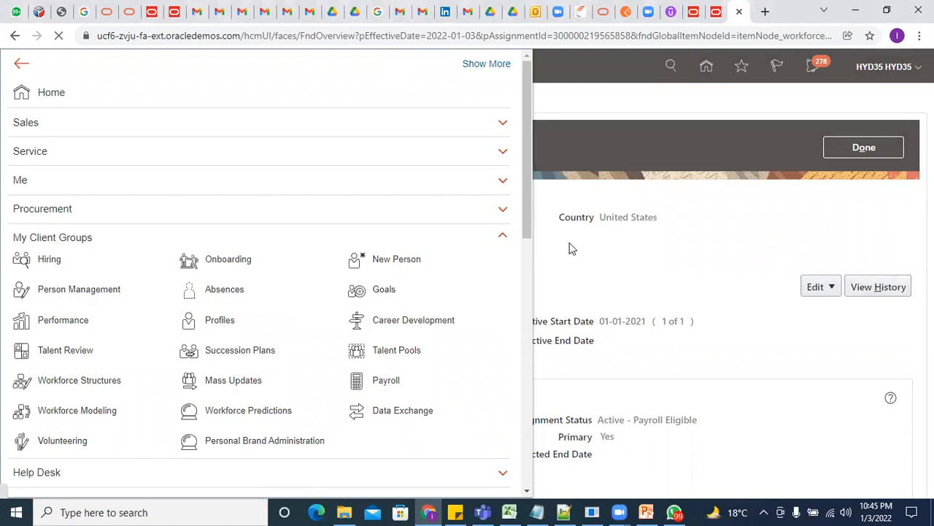
click(267, 301)
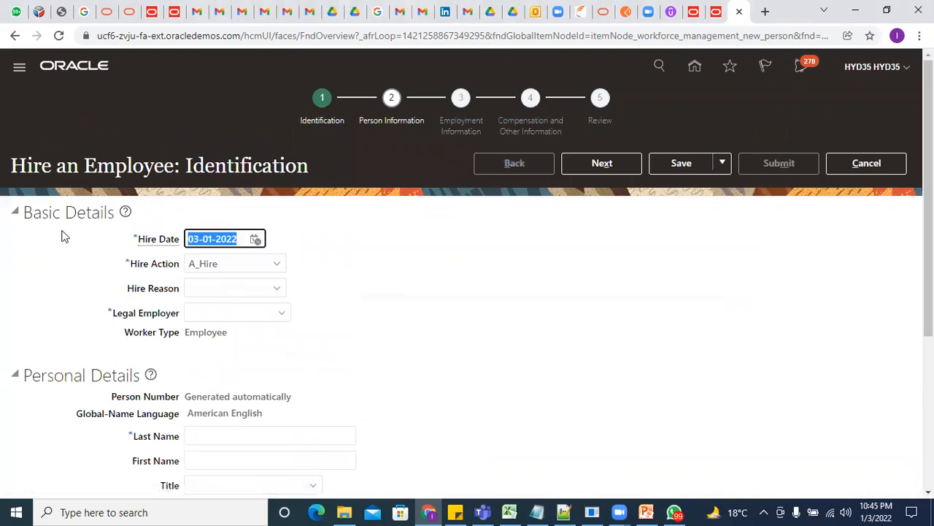
Set hire date 01-01-2021 and legal employer US1 Legal Entity
text(1/1/)
text(2021)
key(Tab)
key(Tab)
key(Tab)
text(US1)
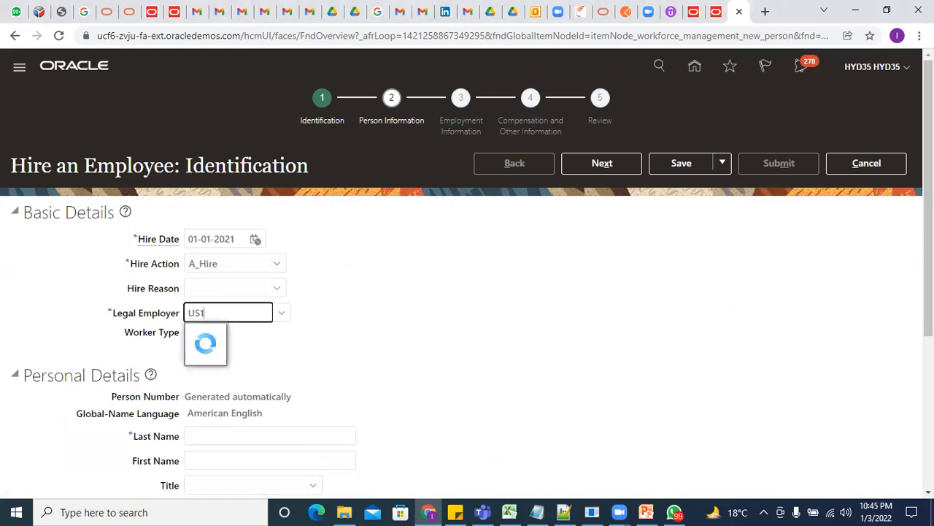
key(F11)
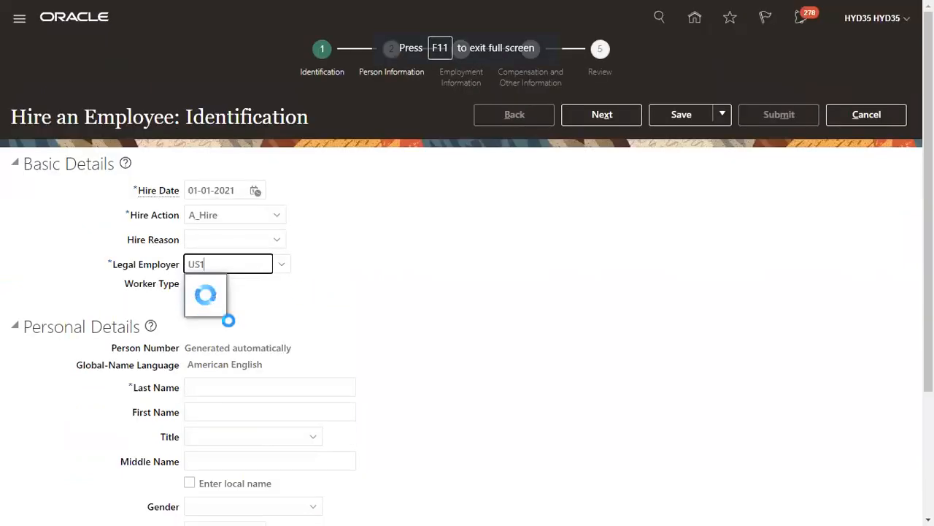
click(260, 291)
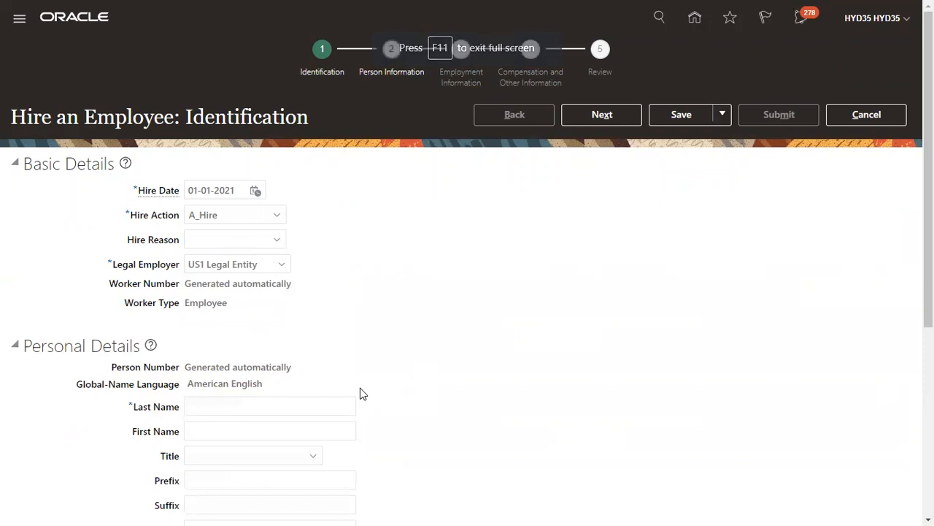
Enter name AS1 AS1, gender Male and date of birth 01-01-1978
click(231, 411)
text(AS1)
click(240, 426)
text(AS1)
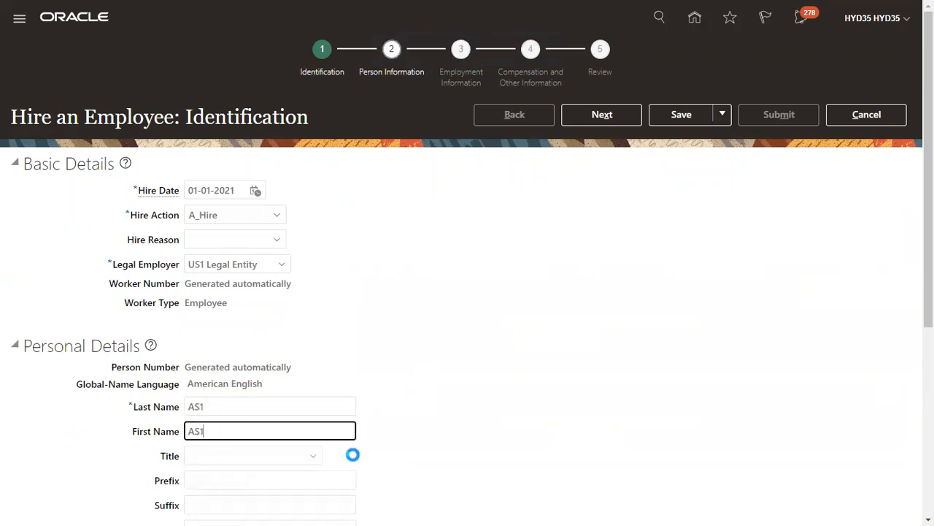
scroll(319, 365, down, 4)
click(241, 374)
click(223, 430)
click(220, 405)
text(1/1/)
text(78)
Add a Social Security Number national identifier with the hire's SSN
click(121, 484)
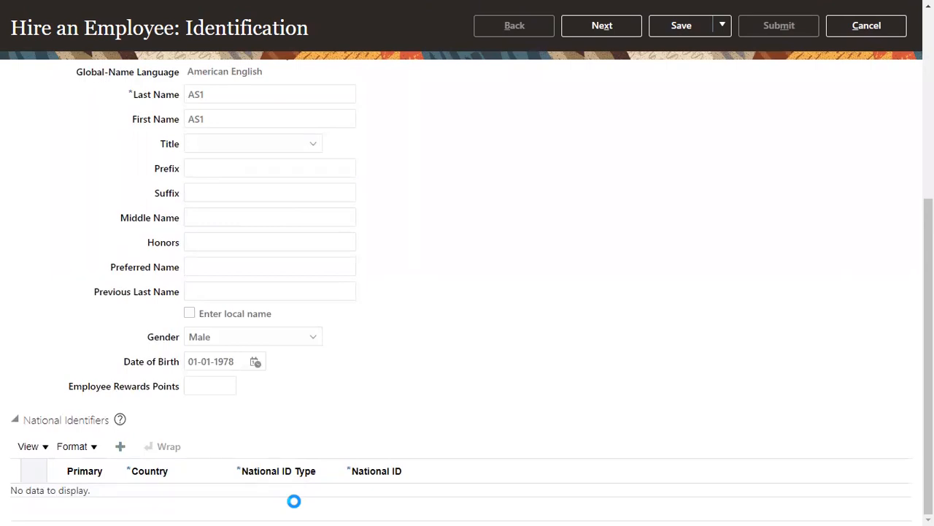
click(293, 460)
click(454, 501)
Dismiss the duplicate person match, revise the SSN's last digit and continue to Person Information
click(615, 31)
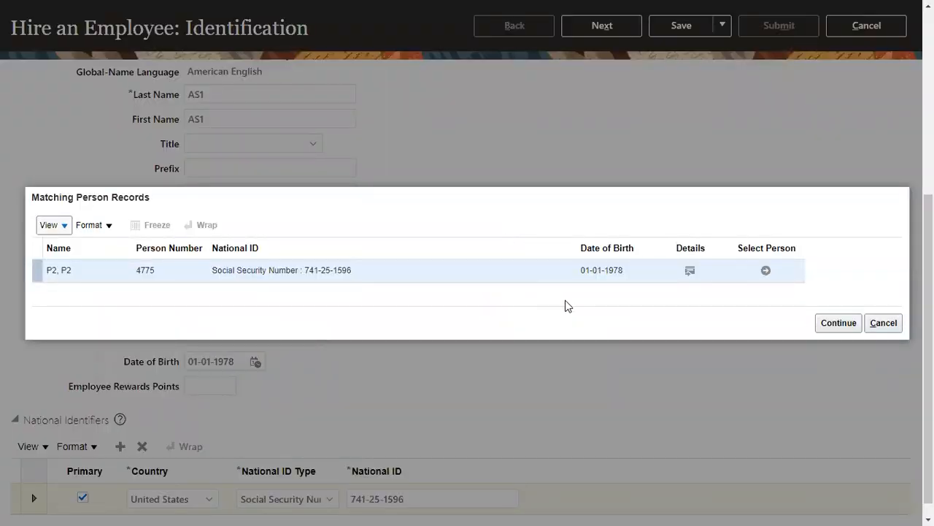
drag(305, 273, 354, 273)
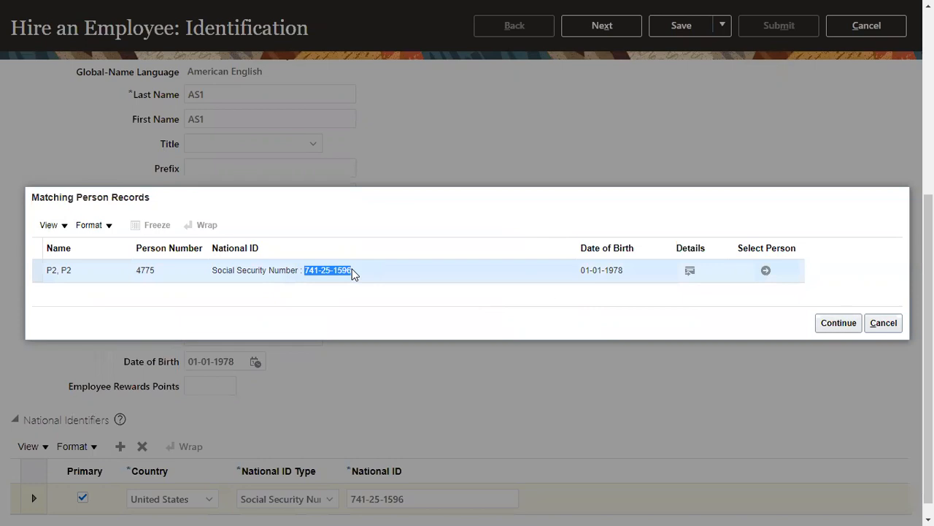
click(884, 323)
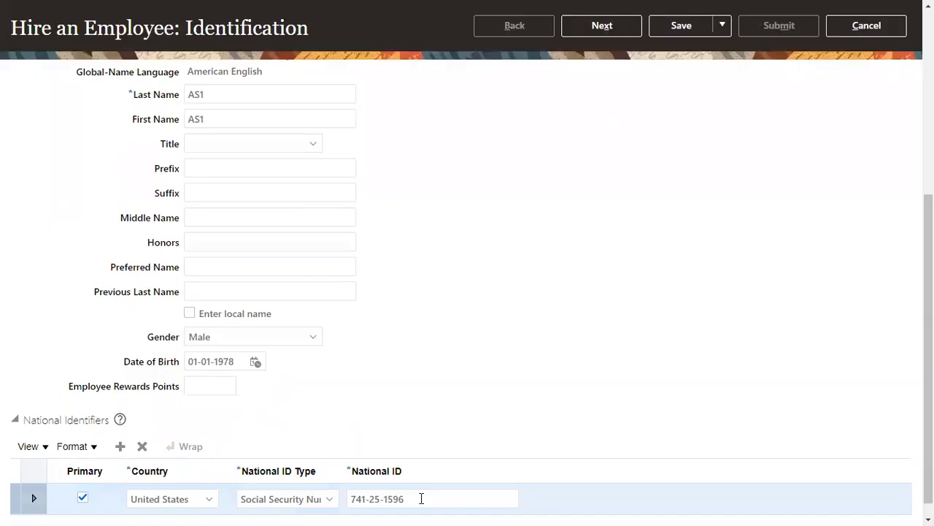
click(421, 498)
drag(421, 498, 411, 500)
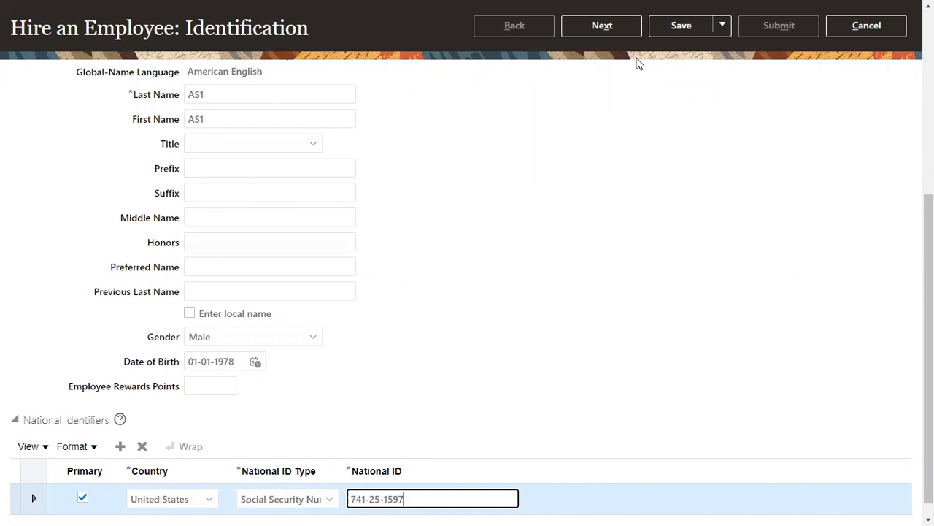
click(629, 33)
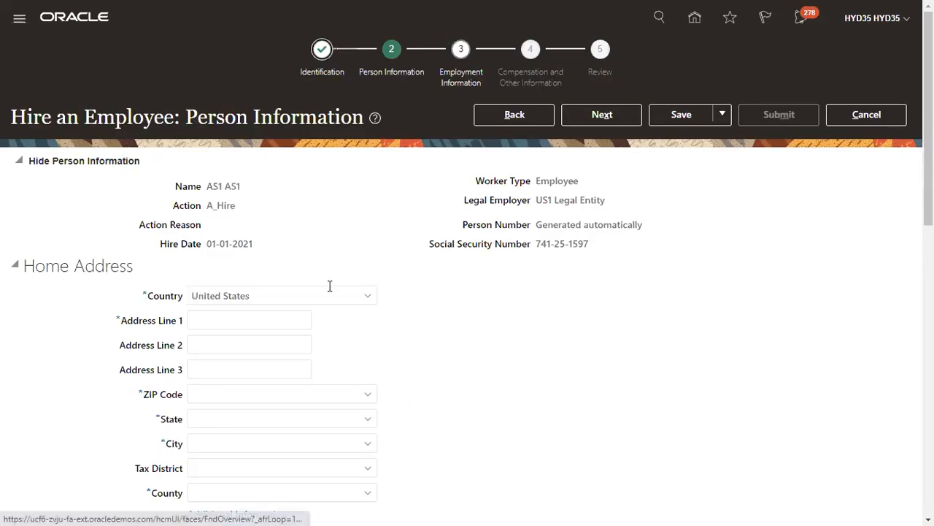
Enter address 'NewYork Adde' with ZIP 12200 filling Albany, NY, and advance to Employment Information
click(286, 316)
text(NewY)
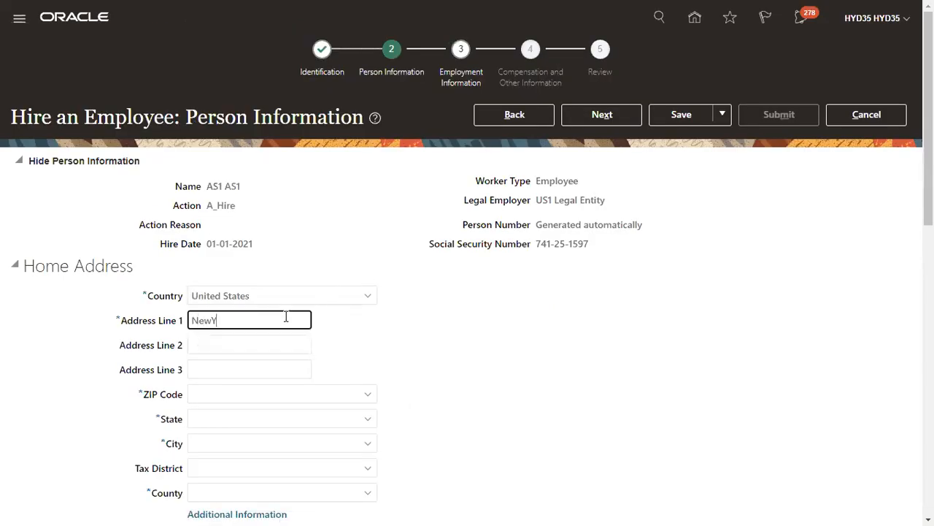
text(ork Adde)
key(Tab)
key(Tab)
key(Tab)
text(12200)
key(Tab)
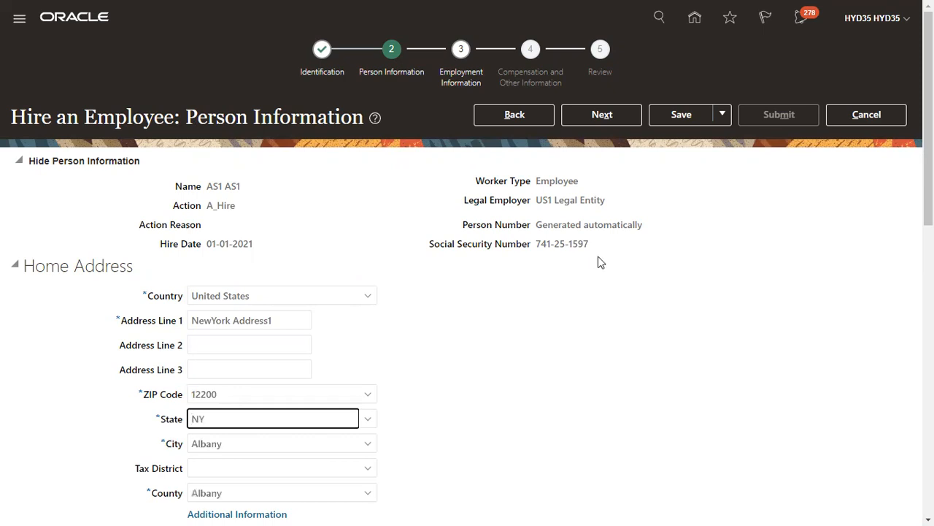
click(616, 121)
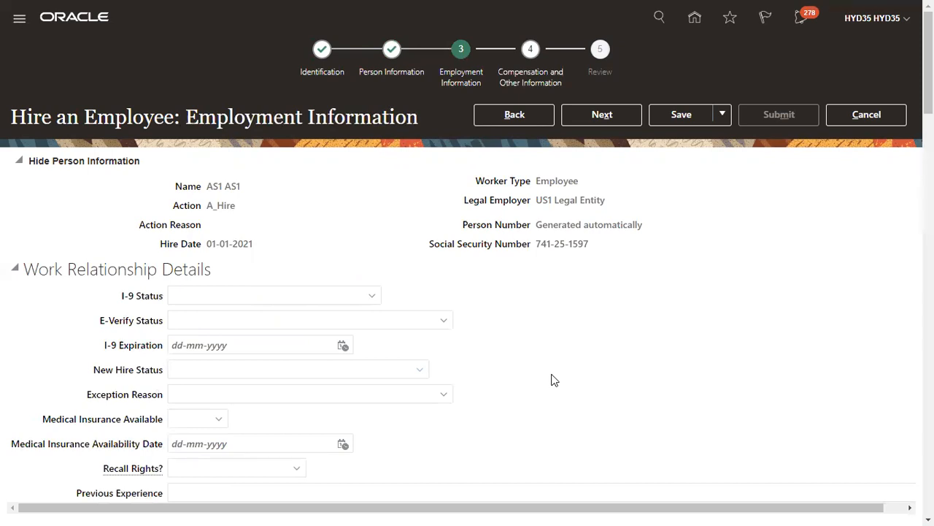
Set the assignment's business unit to US1 Business Unit
scroll(384, 377, down, 4)
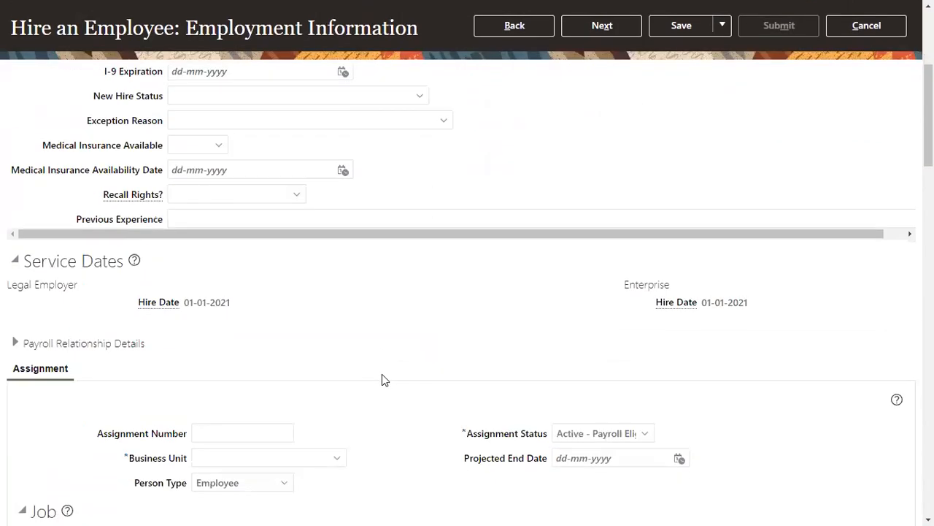
scroll(241, 394, down, 2)
click(270, 316)
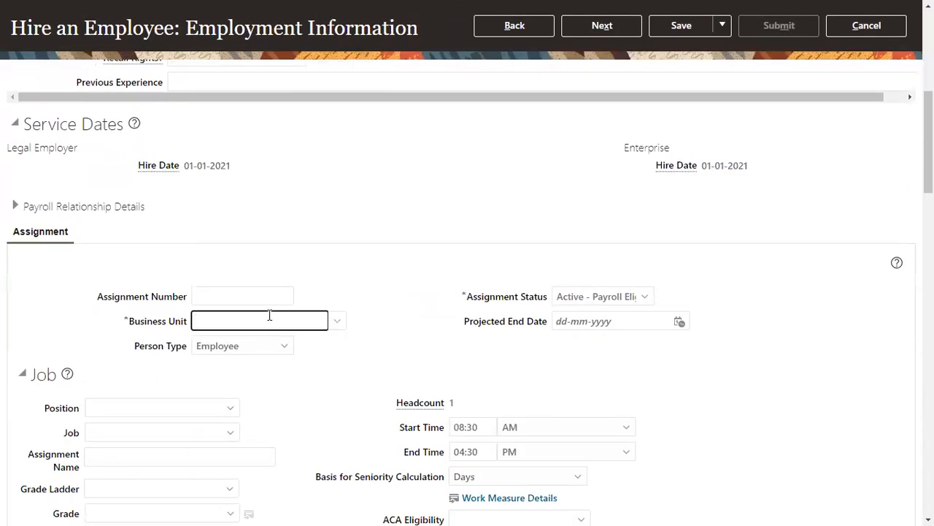
text(US1)
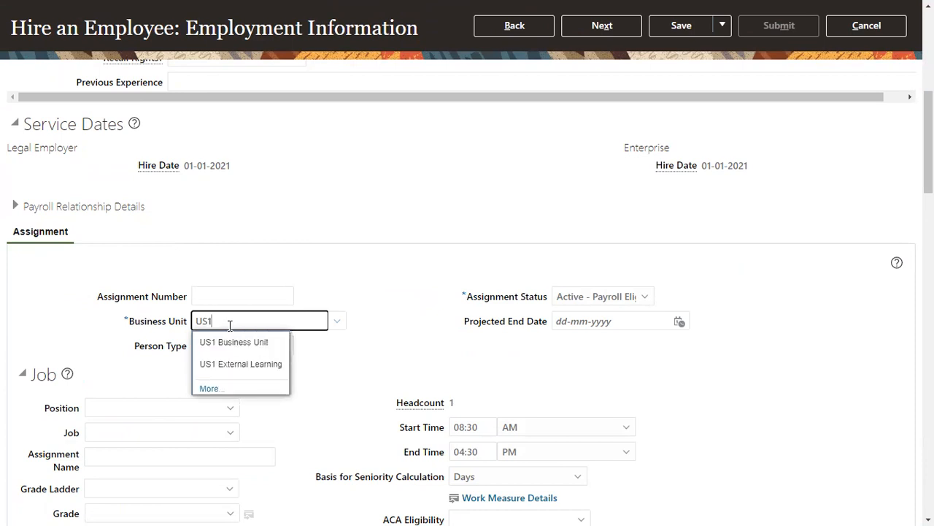
click(231, 343)
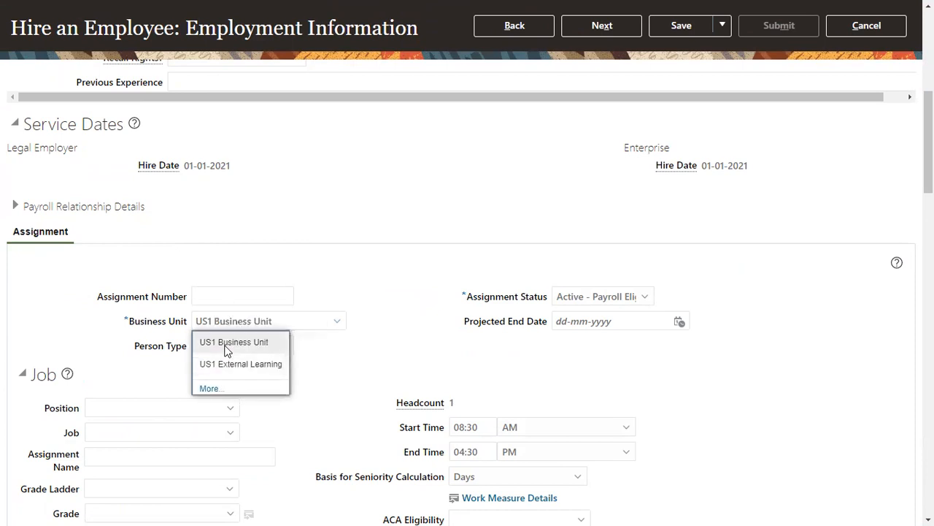
Try 'HUMAN' in the Job field, then set the location to Redwood City
click(153, 433)
text(HUMAN)
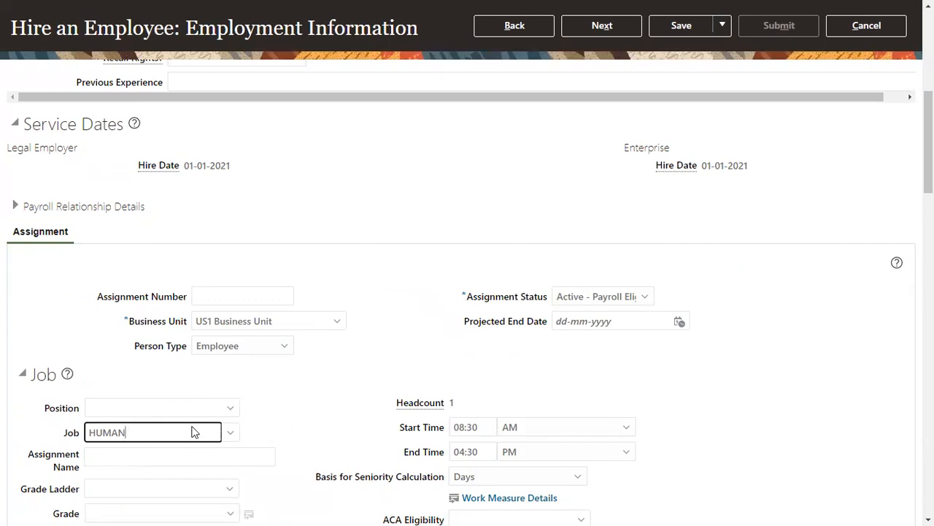
key(BackSpace)
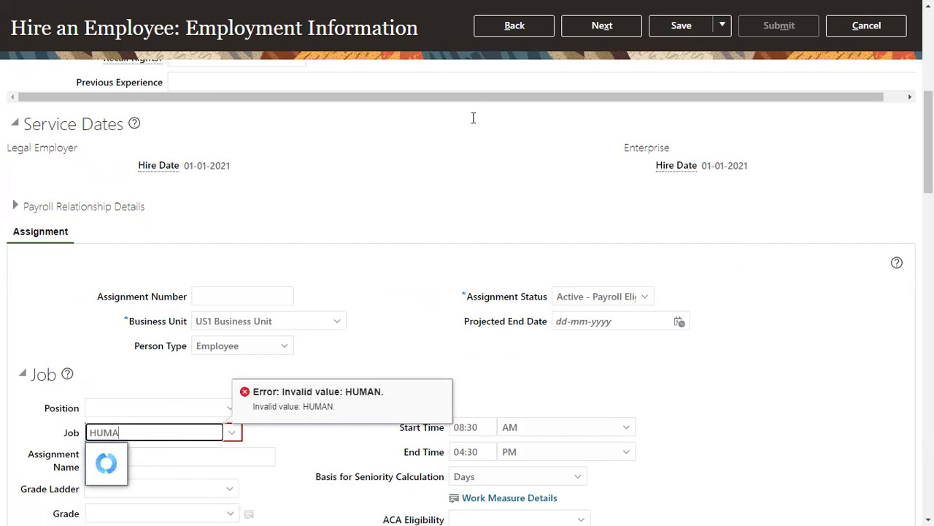
scroll(473, 117, down, 3)
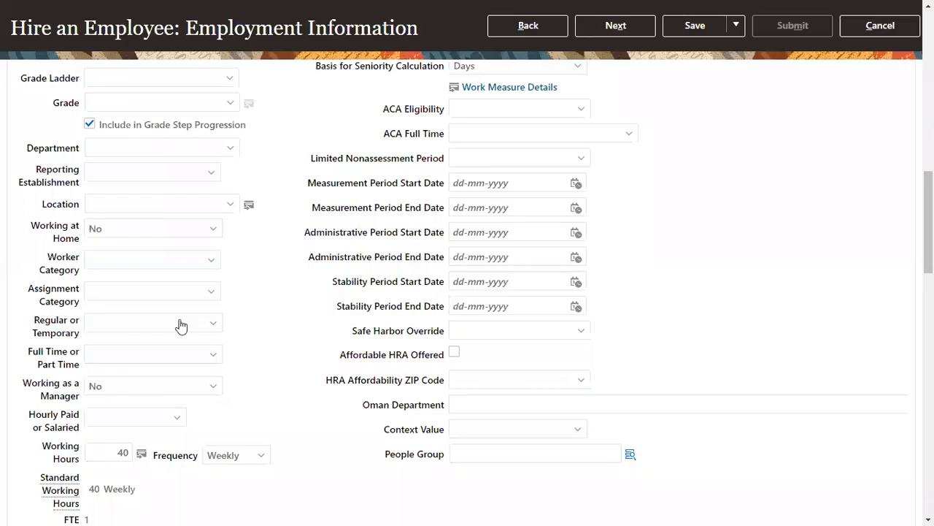
click(138, 204)
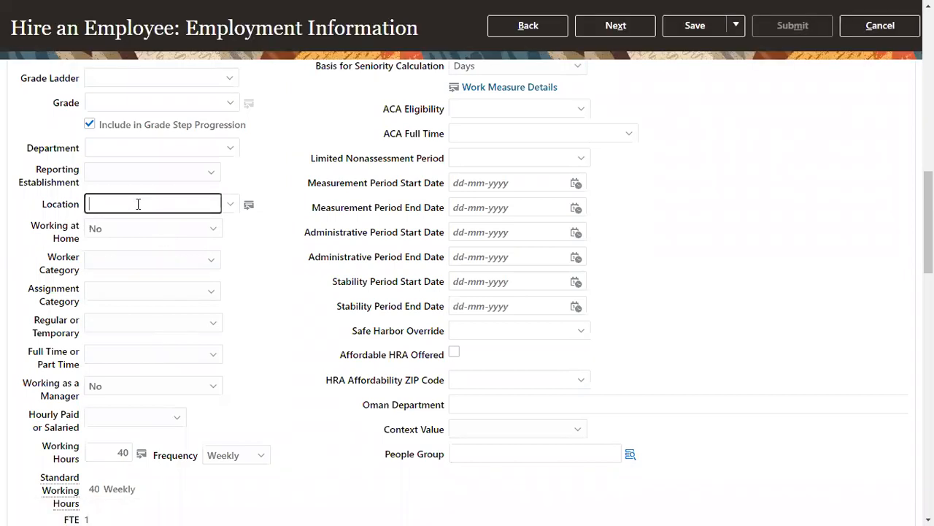
text(re)
drag(138, 204, 53, 207)
text(Red)
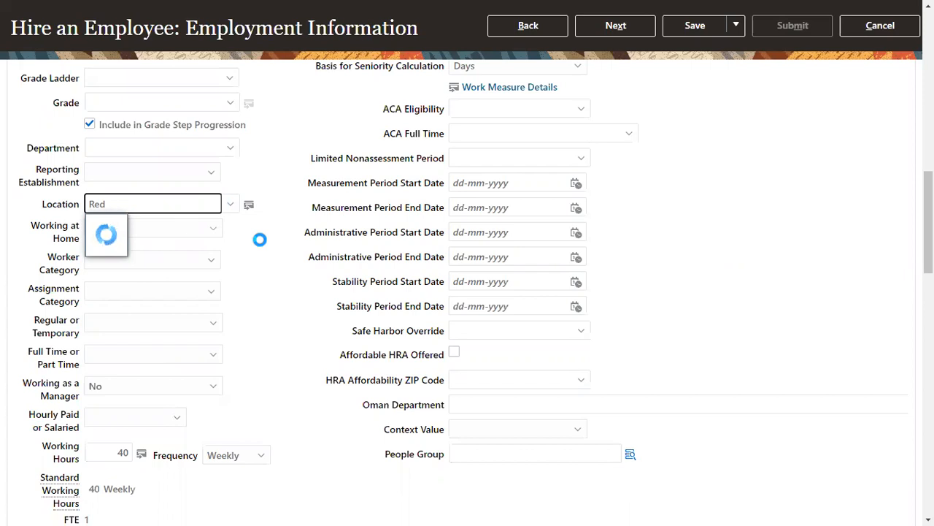
click(259, 226)
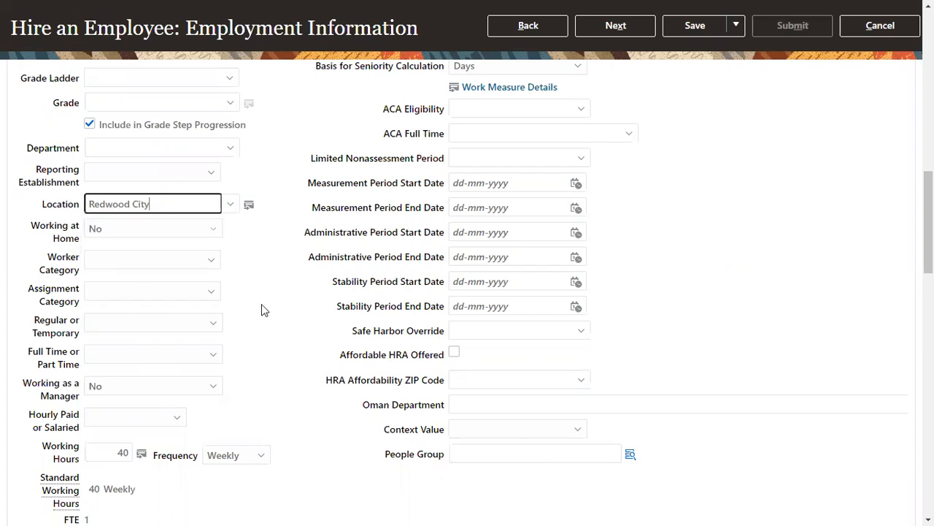
scroll(261, 309, down, 7)
Set tax reporting unit US1 Legal Entity and payroll Monthly, then continue to Compensation
scroll(146, 358, down, 5)
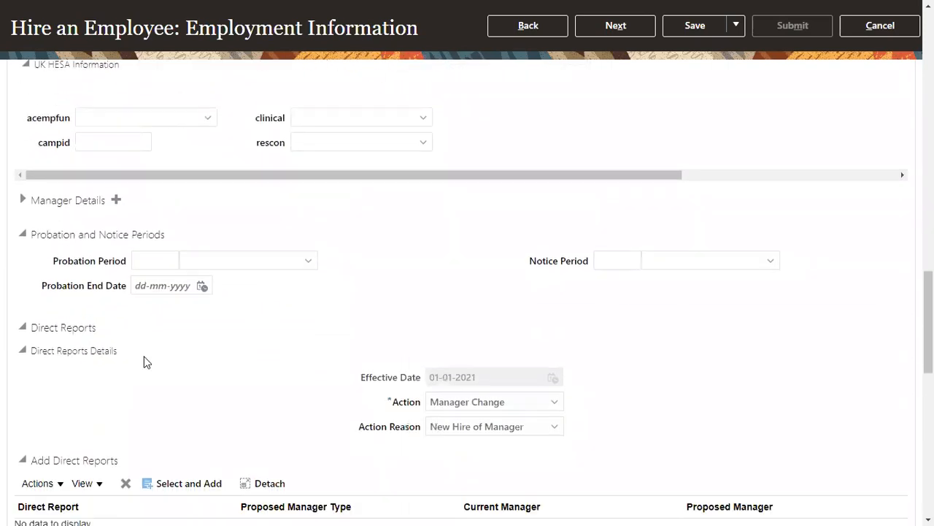
click(156, 248)
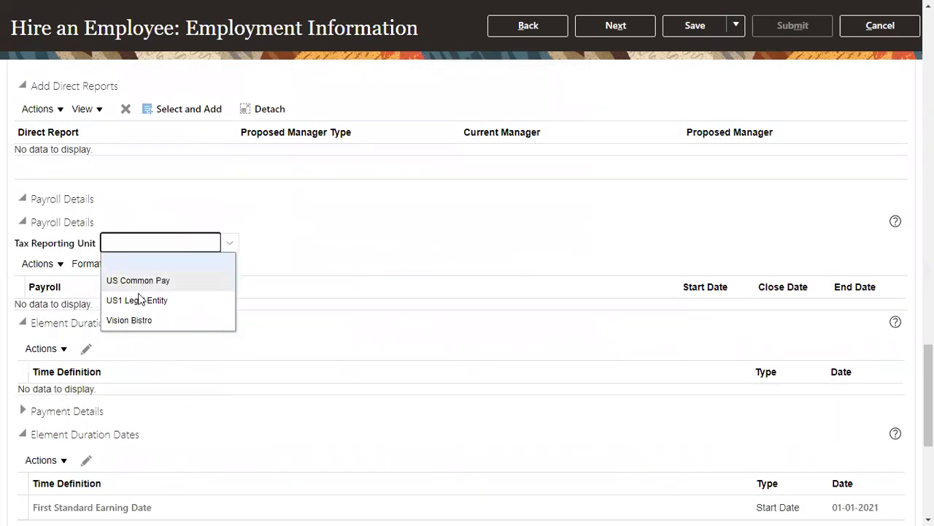
click(142, 298)
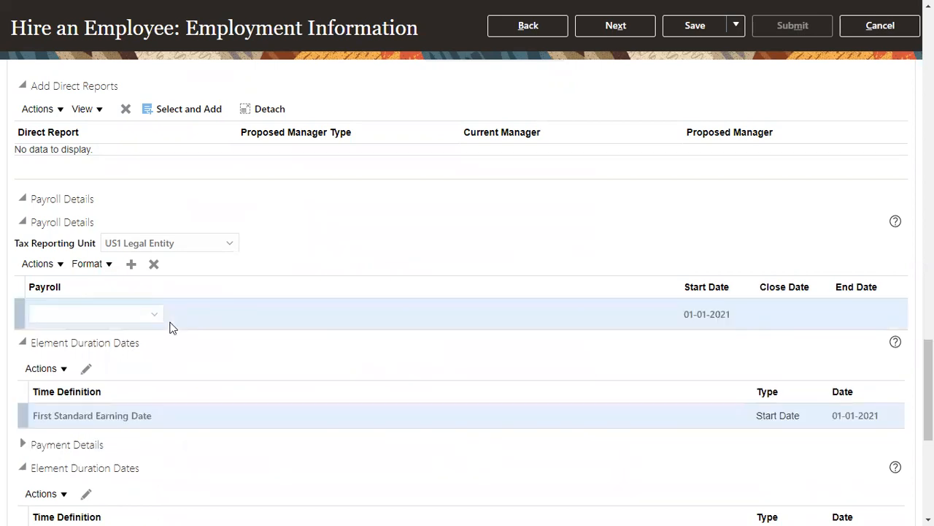
click(154, 313)
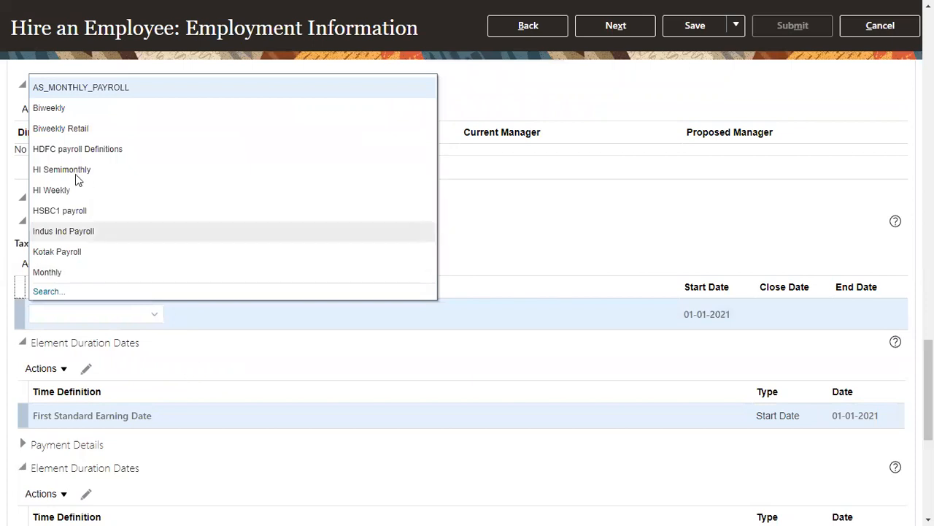
click(63, 271)
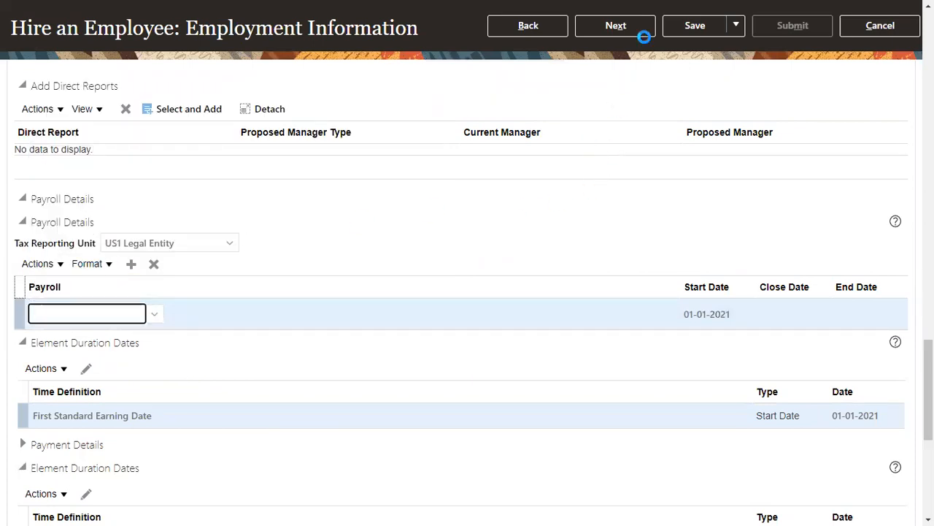
click(644, 29)
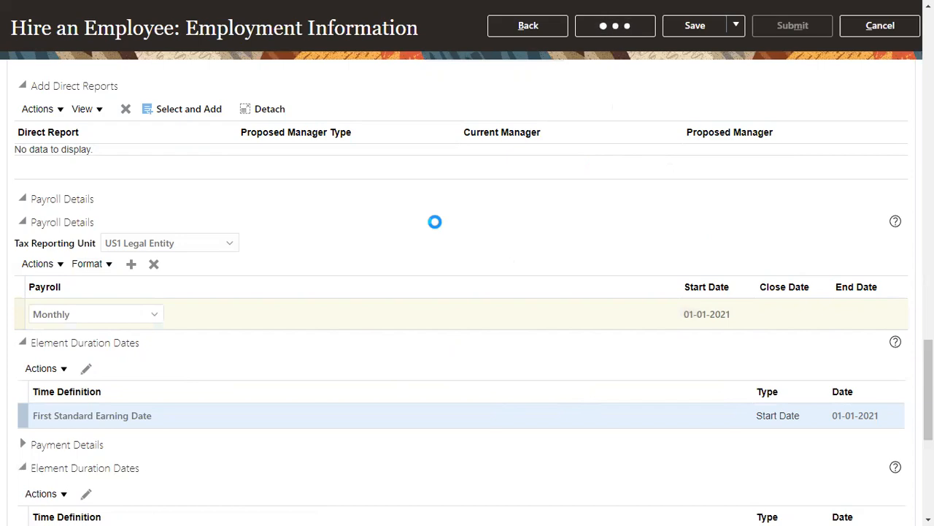
scroll(314, 349, down, 3)
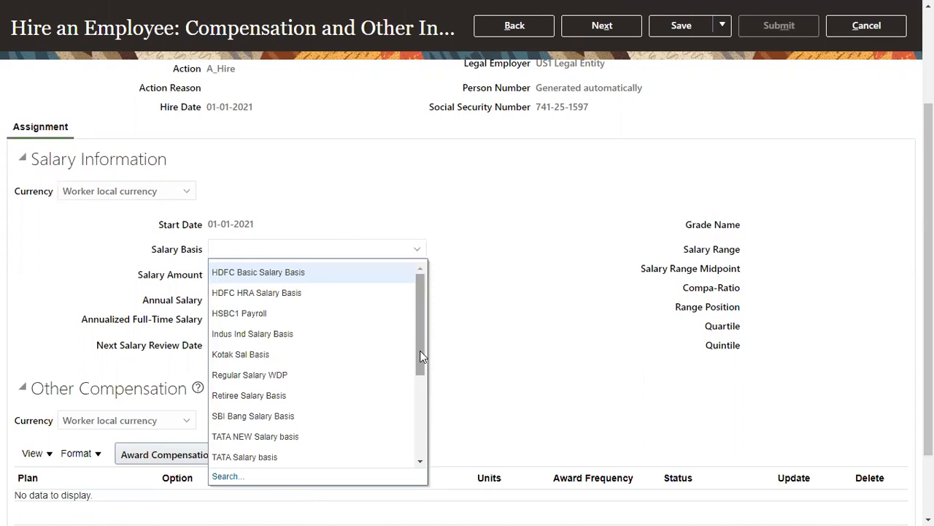
Search salary bases and choose US1 Annual Salary as the salary basis
drag(421, 357, 412, 448)
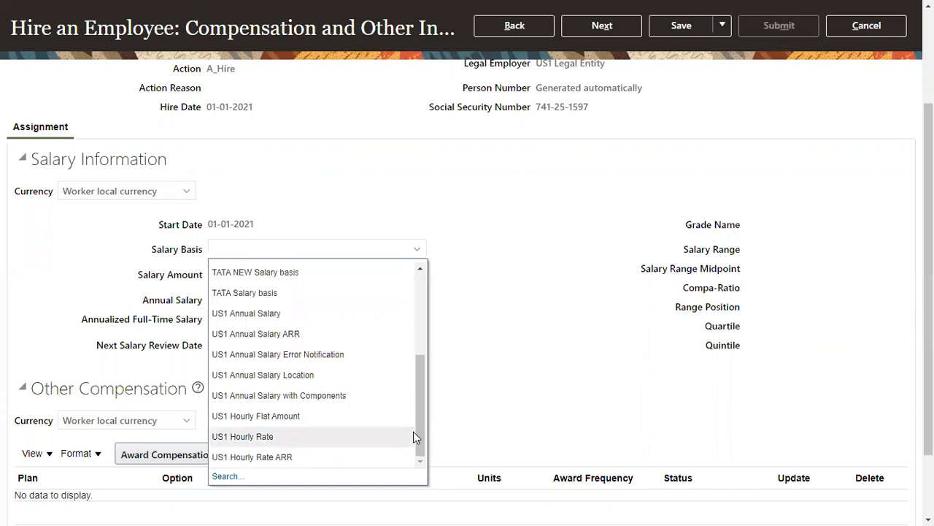
click(226, 476)
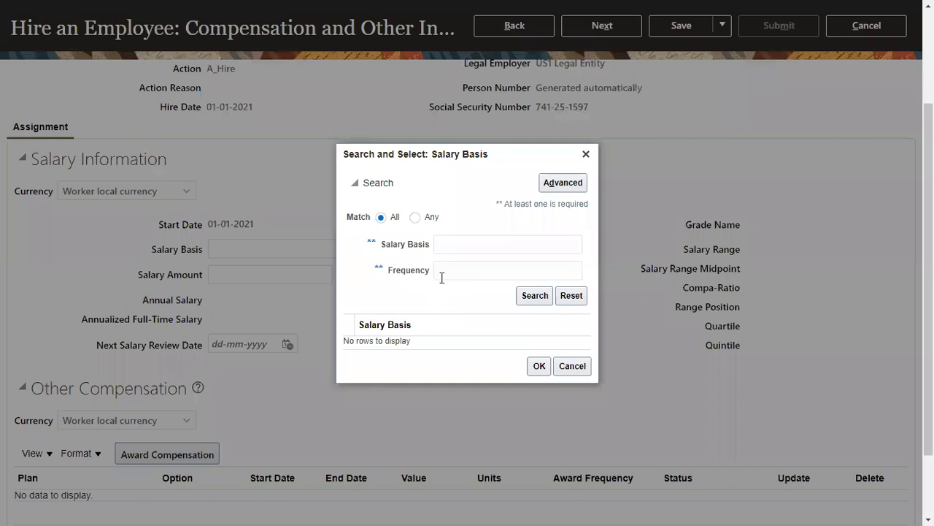
click(460, 243)
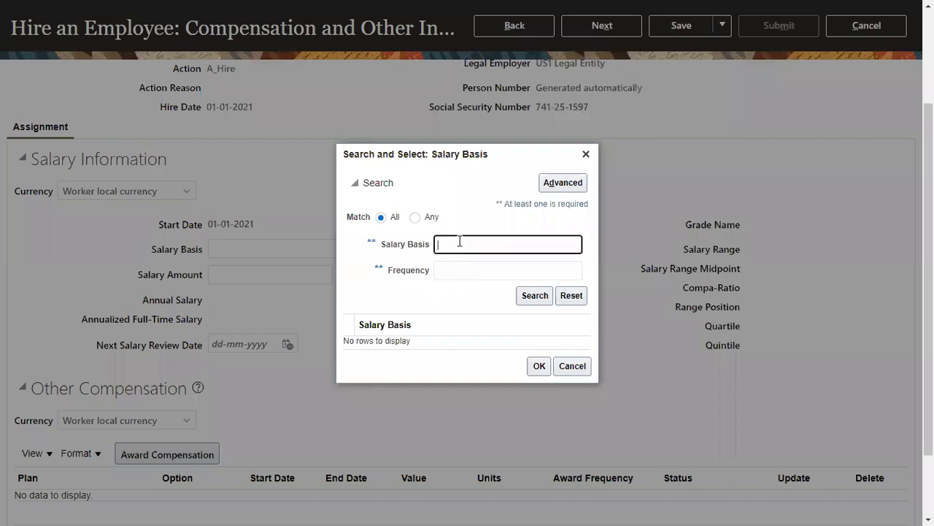
text(Reg)
click(531, 293)
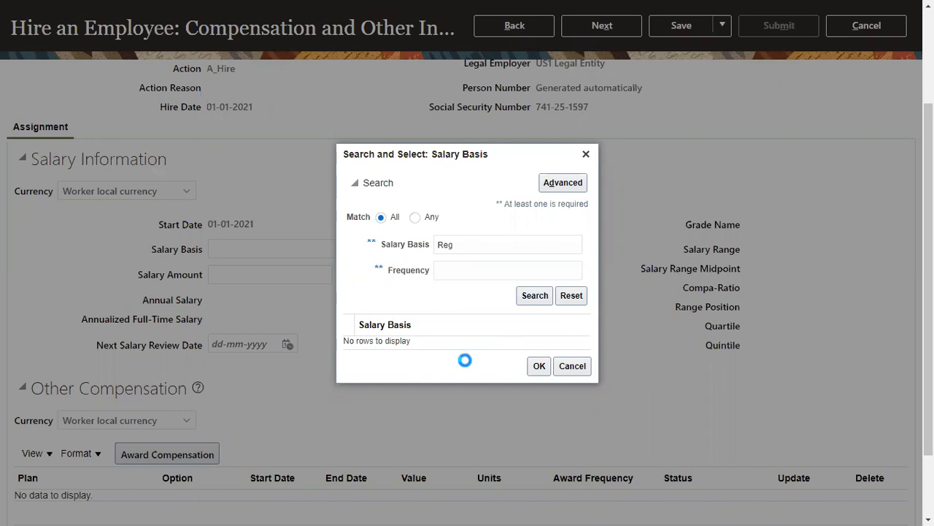
click(472, 343)
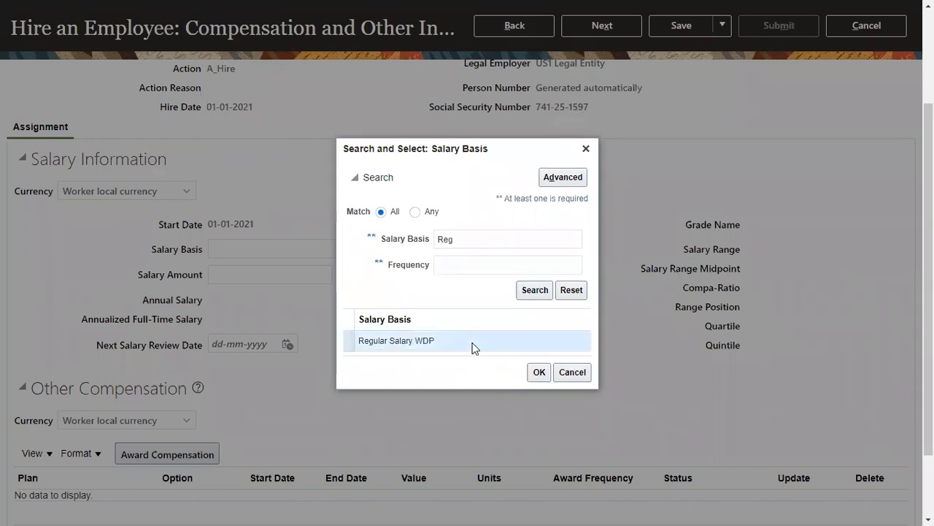
double_click(460, 234)
text(US1)
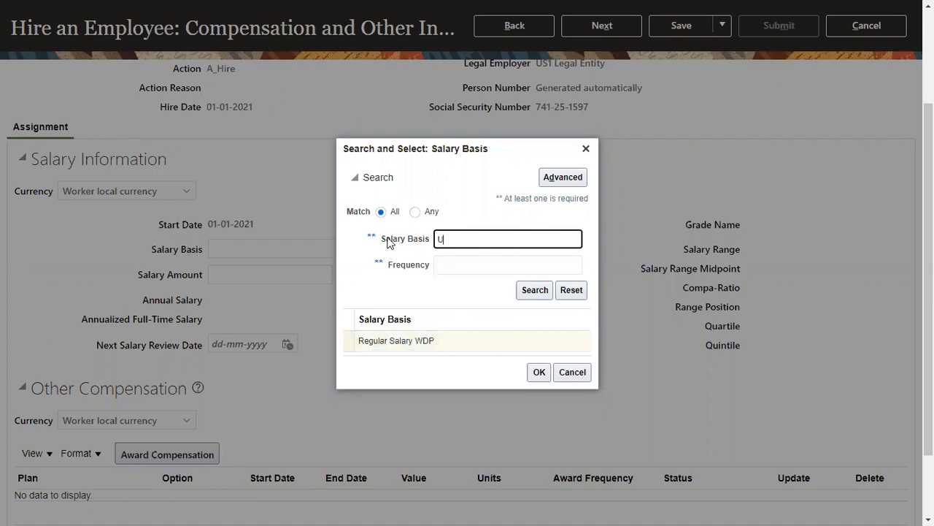
click(532, 292)
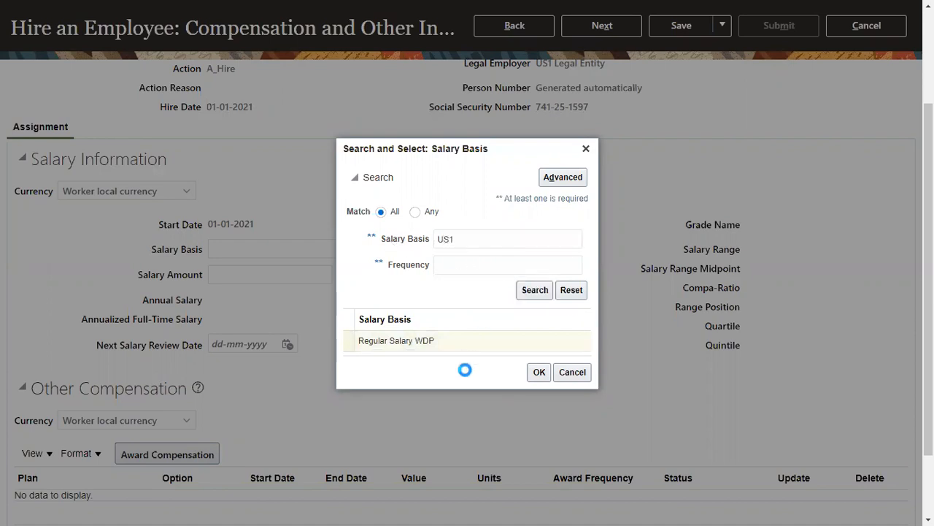
click(471, 267)
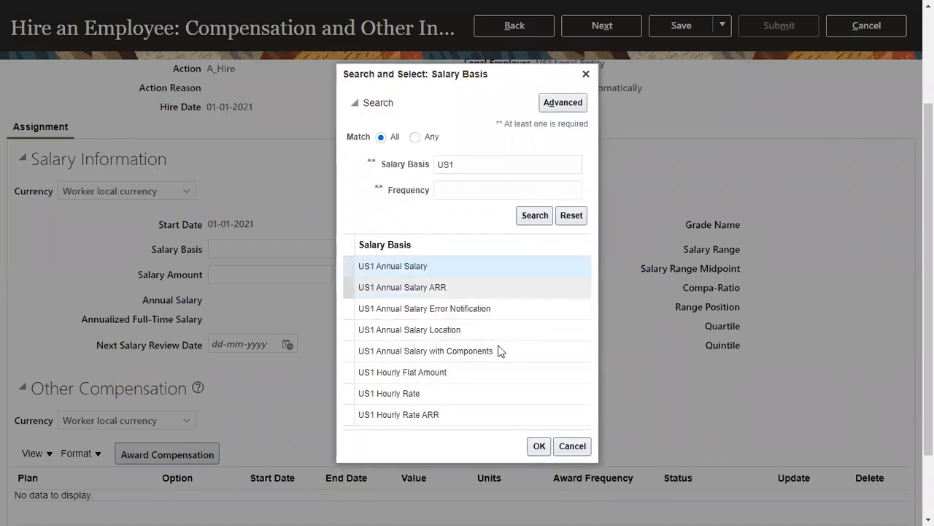
click(538, 446)
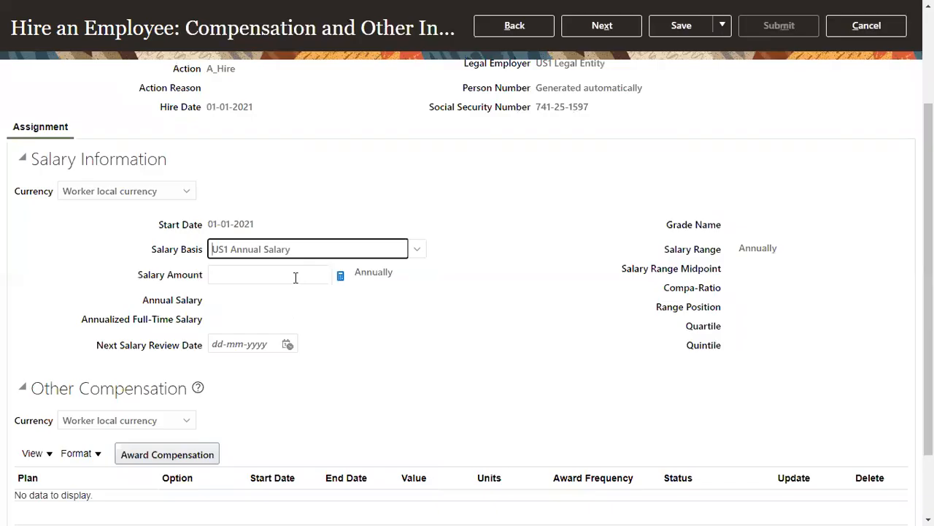
Enter a 10,000.00 USD salary amount and continue to the Review step
click(296, 277)
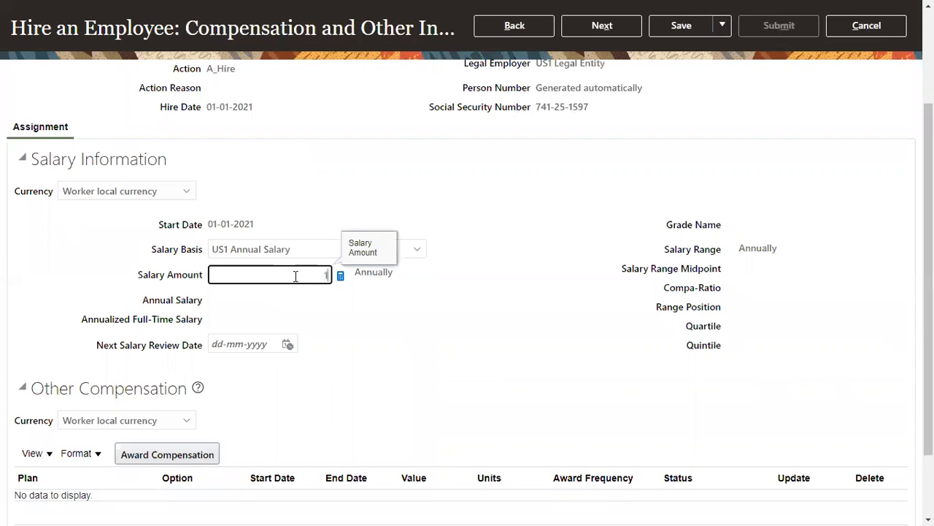
key(Tab)
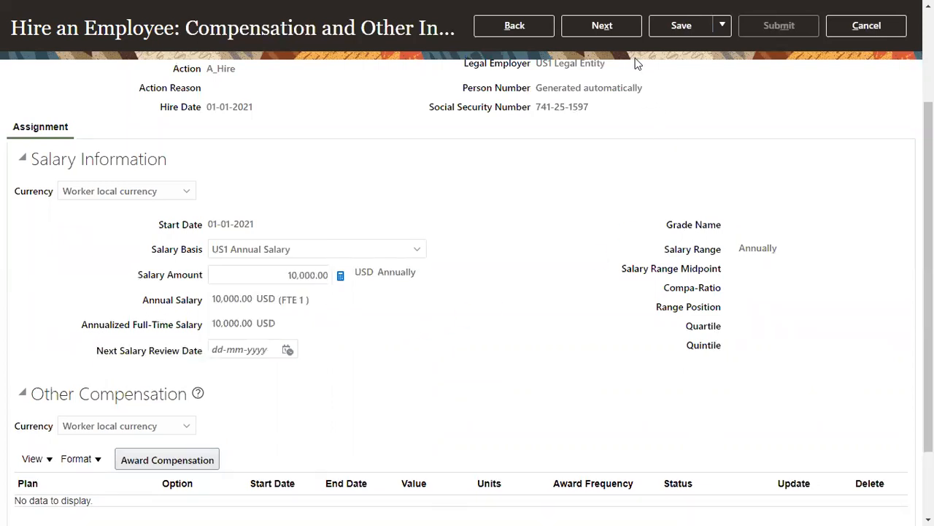
click(629, 26)
Submit the AS1 hire request, confirm the warning and close the confirmation
click(775, 117)
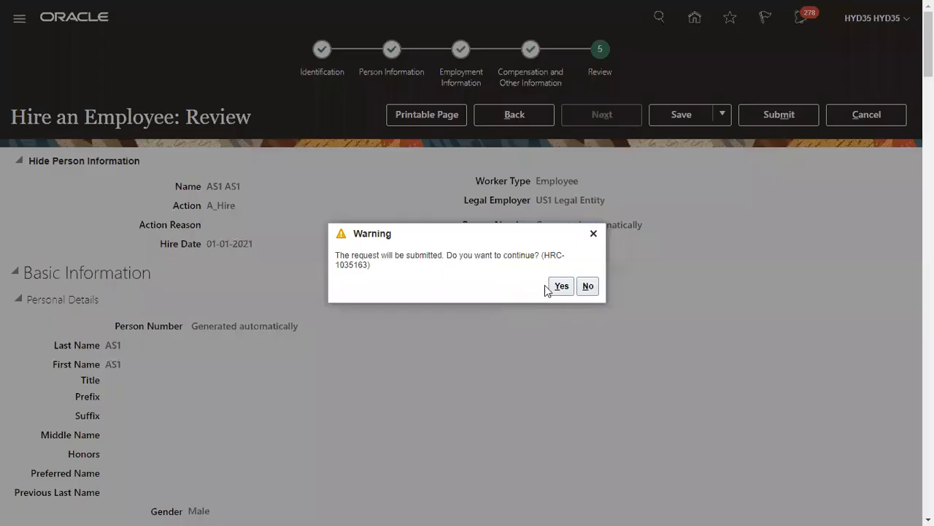
click(559, 286)
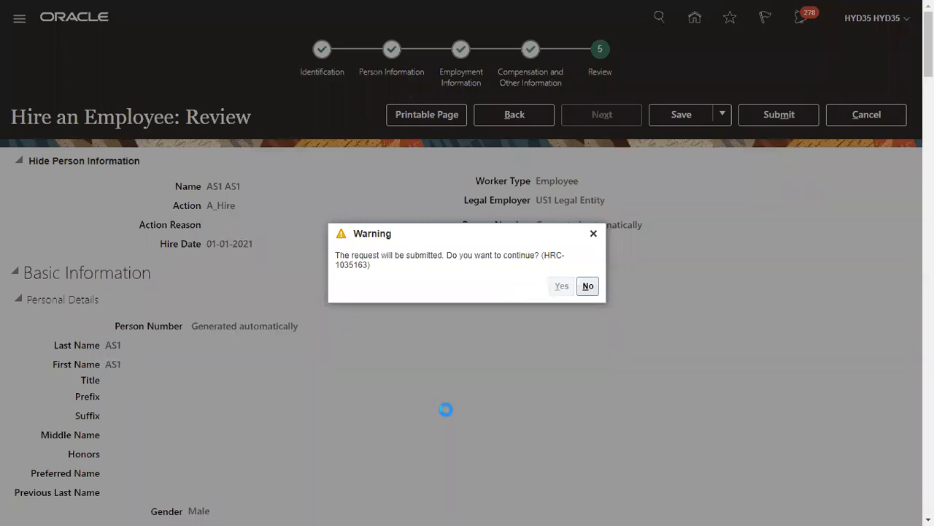
click(503, 285)
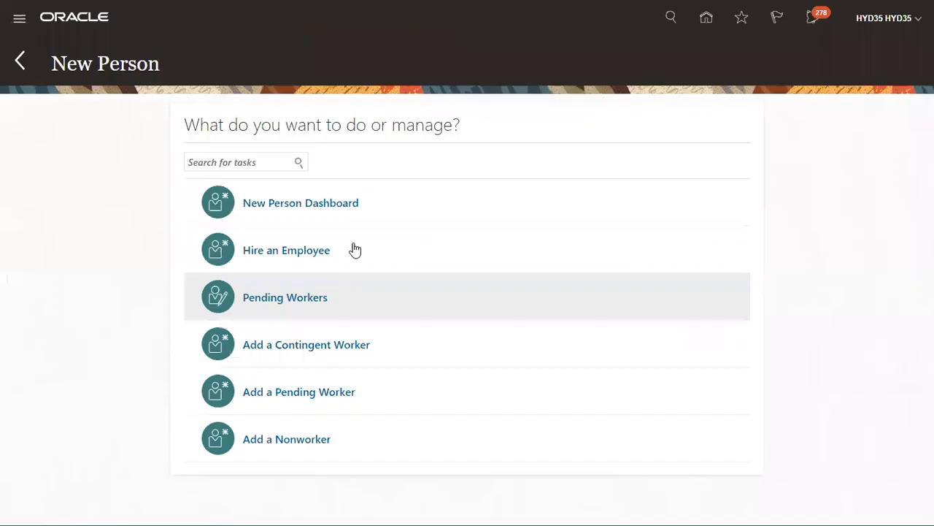
Start another hire with hire date 01-01-2021 and legal employer US1 Legal Entity
click(318, 254)
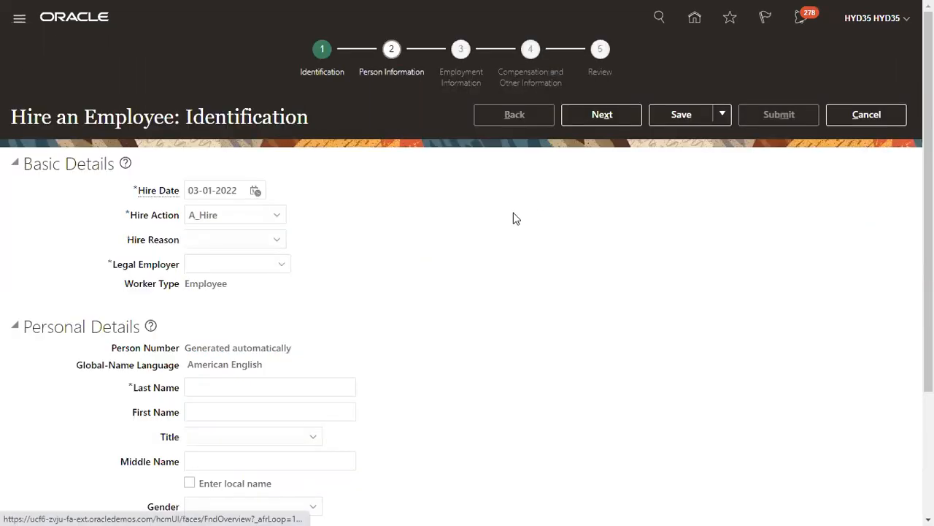
click(243, 241)
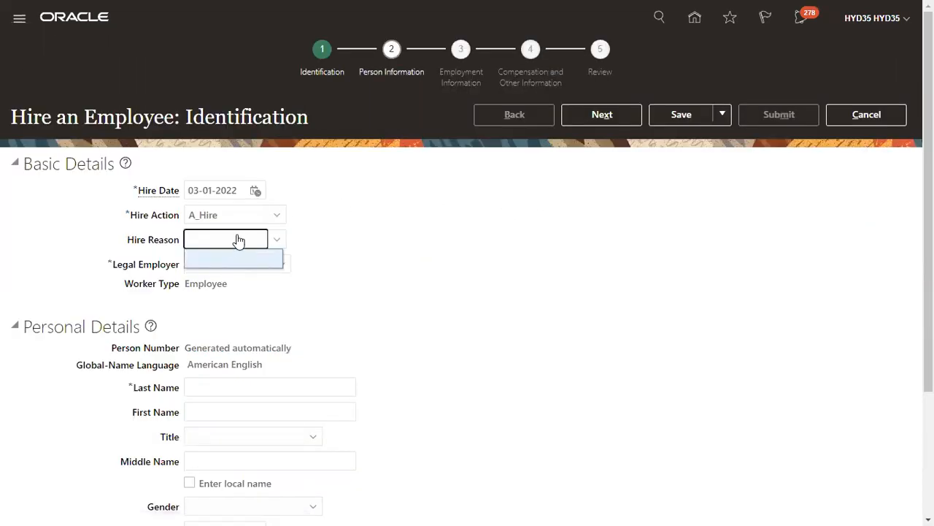
drag(243, 188, 150, 184)
text(1/1/21)
key(Tab)
key(Tab)
key(shift+Tab)
key(Tab)
key(Tab)
key(shift+Tab)
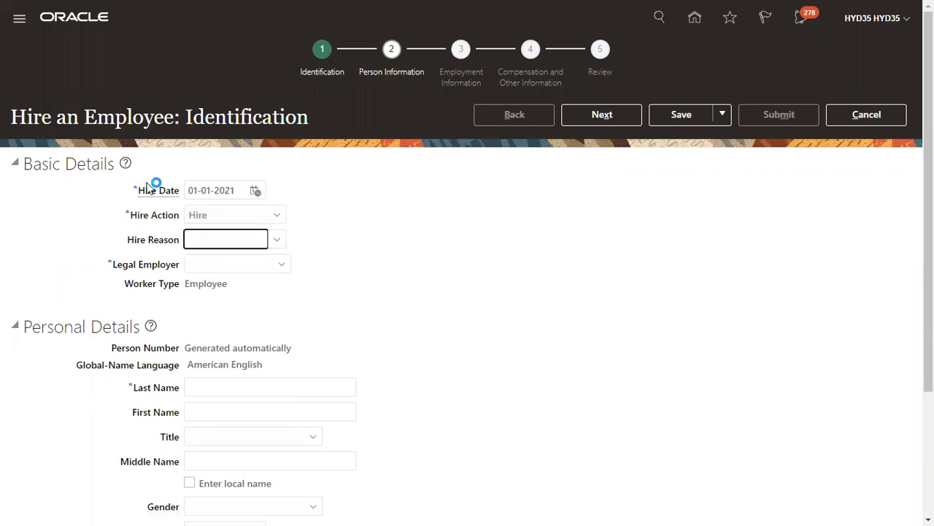
key(Tab)
text(US1)
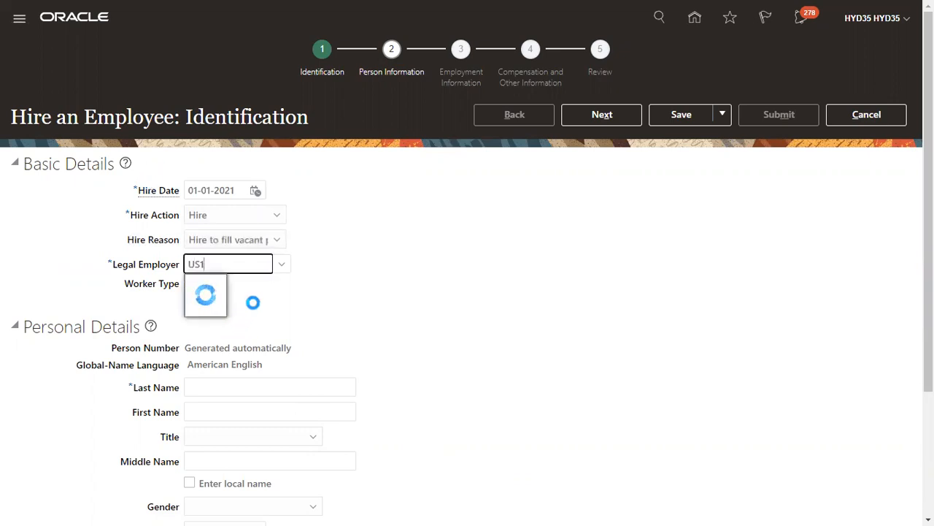
click(256, 289)
Enter name AS2 AS2, gender Male and date of birth 01-01-1979
scroll(243, 364, down, 3)
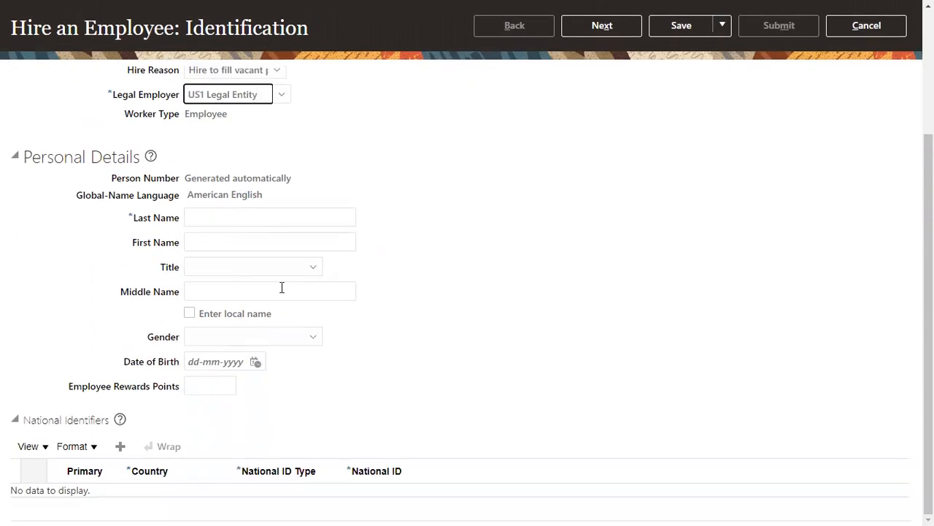
click(296, 237)
text(AS2)
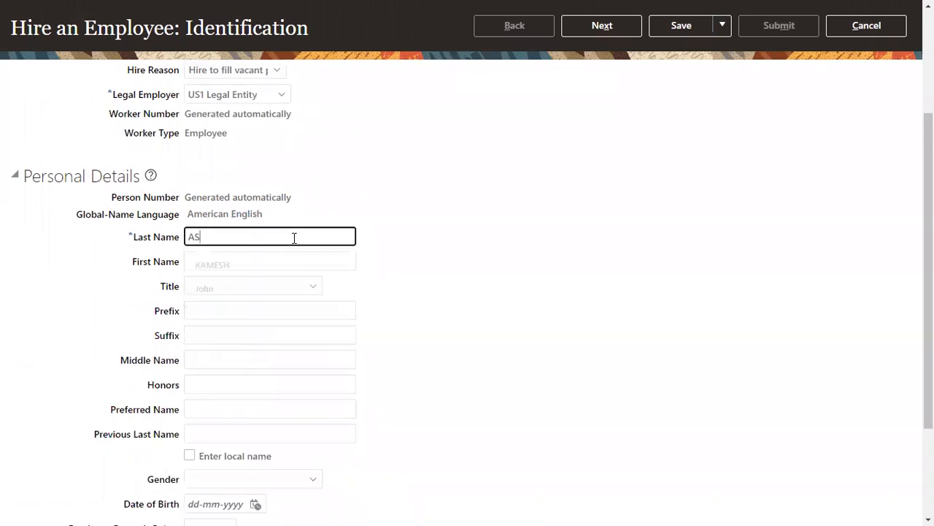
key(Tab)
text(AS2)
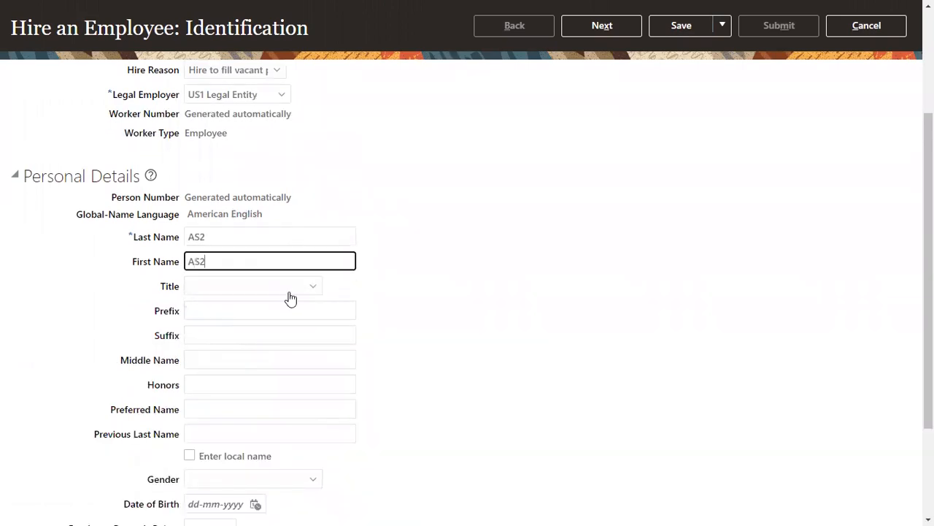
scroll(286, 307, down, 3)
click(256, 338)
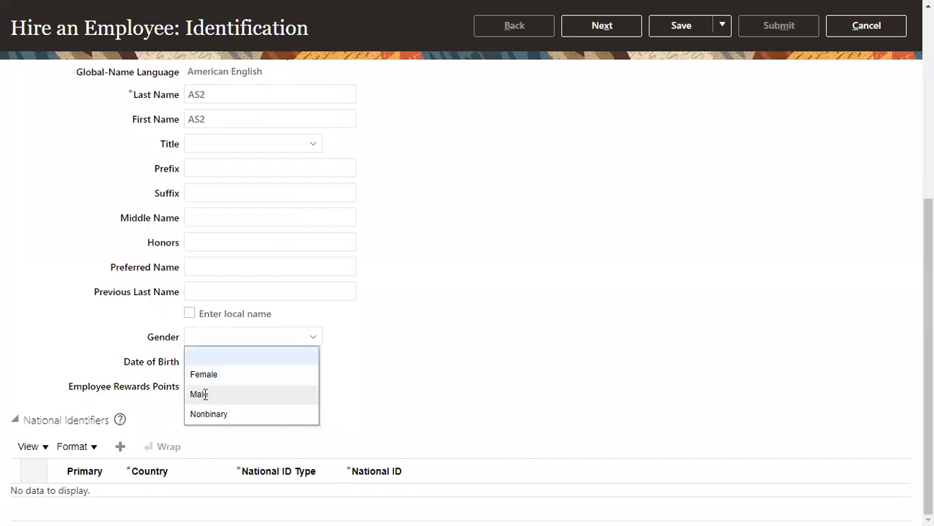
click(200, 393)
click(214, 361)
text(1/1/7)
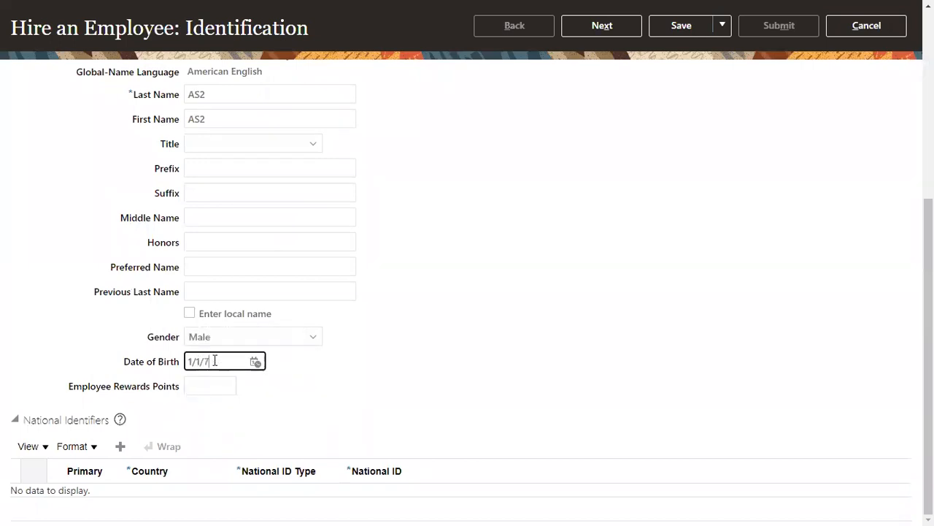
text(9)
Add a Social Security Number identifier with the hire's SSN and continue to Employment Information
click(121, 446)
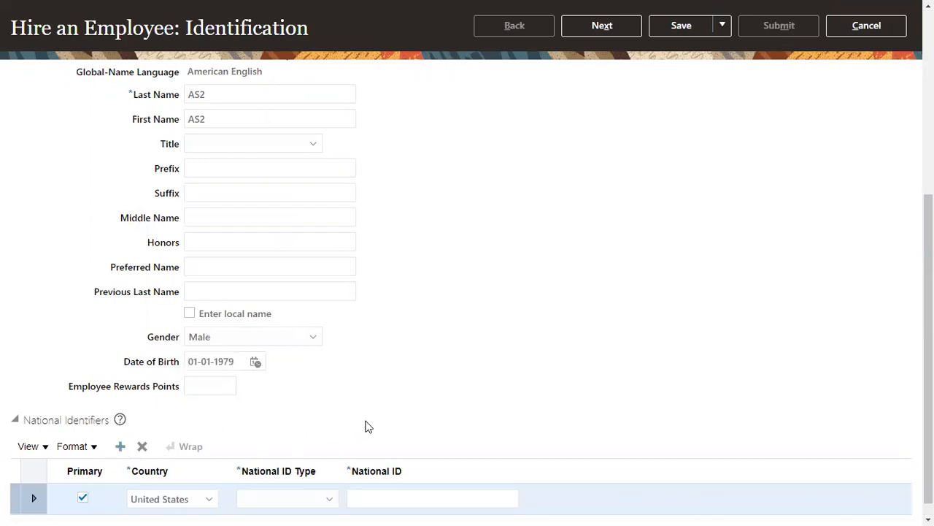
click(318, 492)
click(314, 453)
click(359, 495)
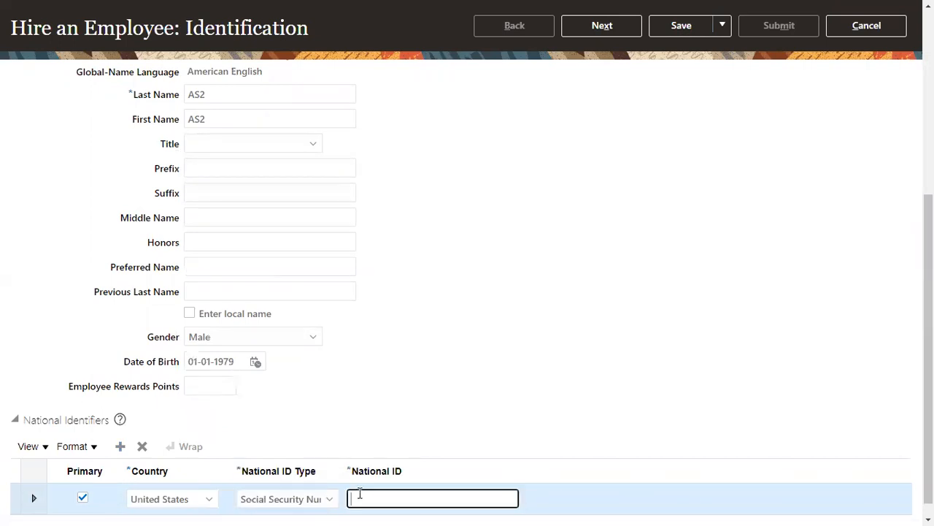
click(638, 29)
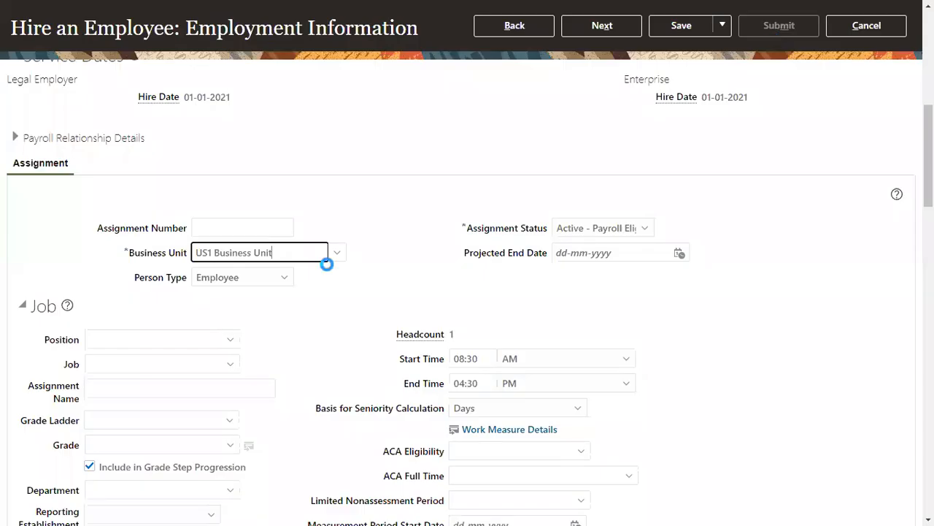
Set AS2's job to Finance Director and location to Redwood City
click(189, 365)
text(Fina)
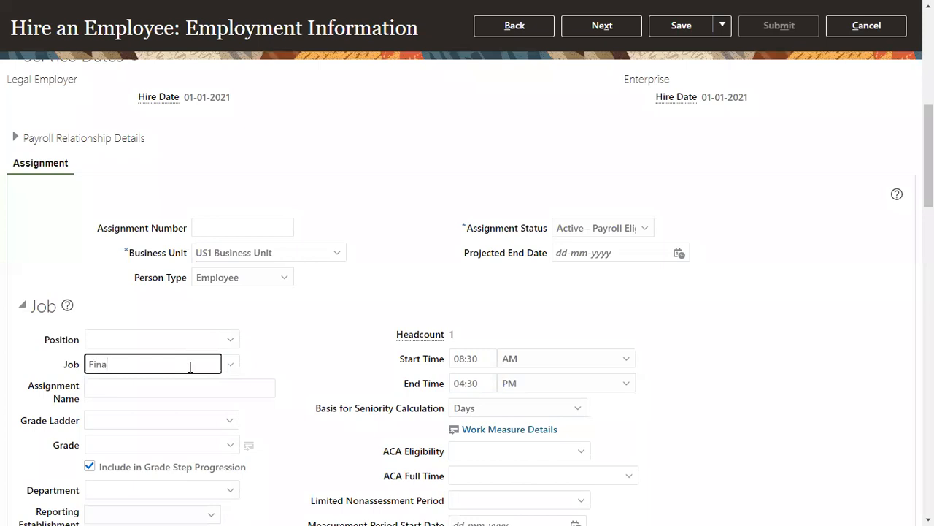
text(n)
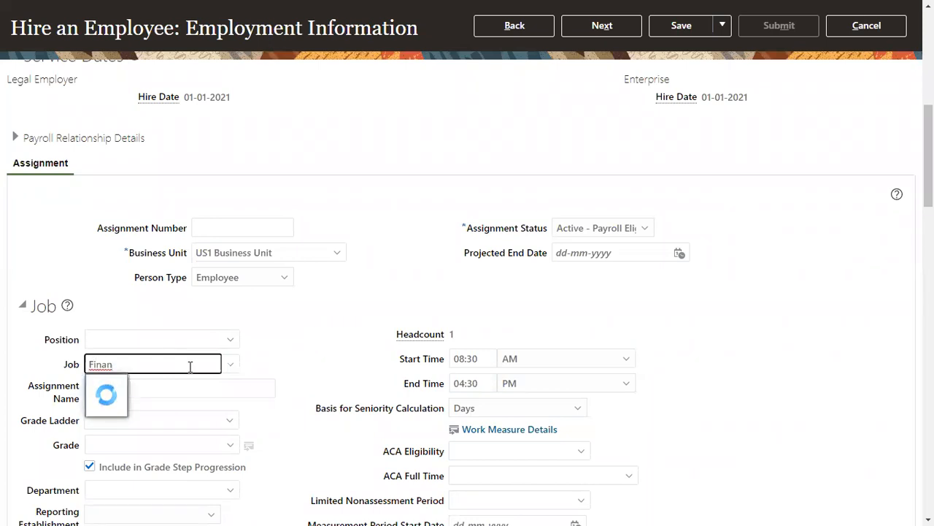
click(144, 406)
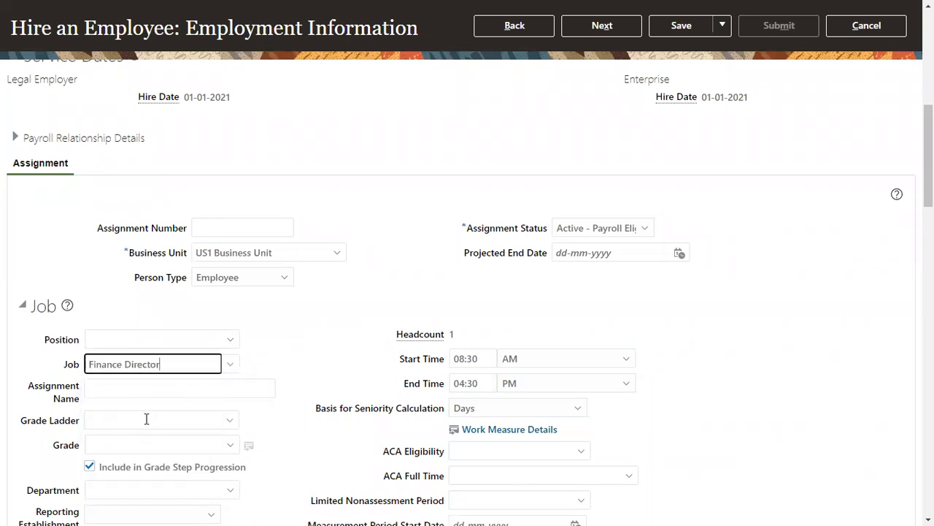
scroll(183, 419, down, 3)
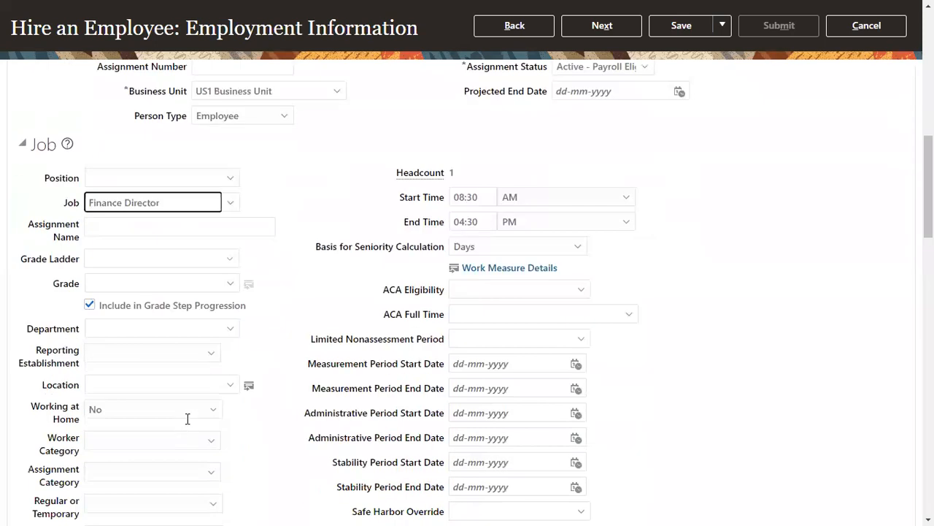
click(139, 339)
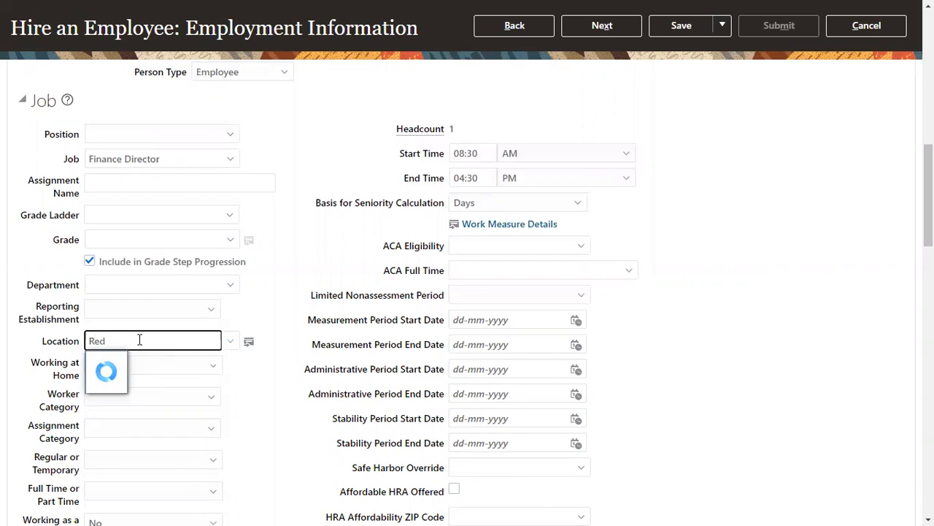
click(155, 365)
Set tax reporting unit US1 Legal Entity and Monthly payroll, then continue to Compensation
scroll(196, 399, down, 10)
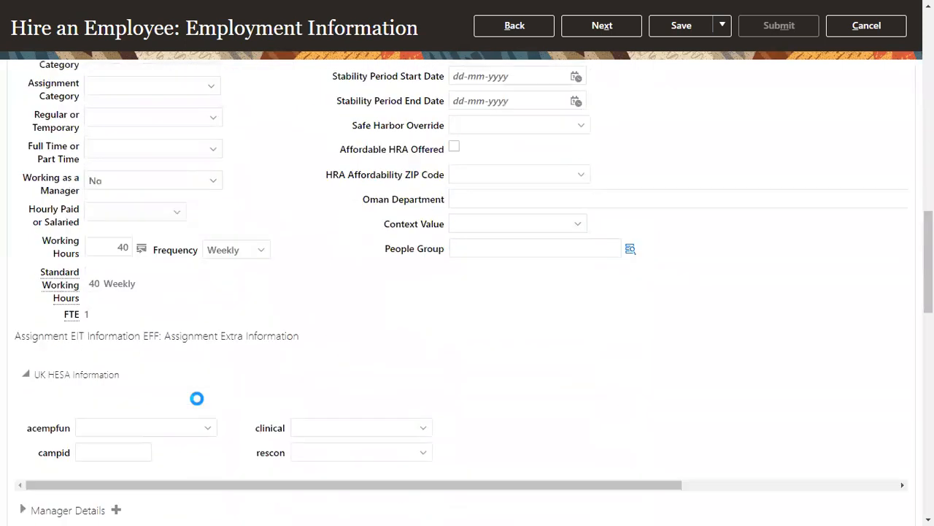
scroll(168, 413, down, 5)
click(153, 380)
click(130, 437)
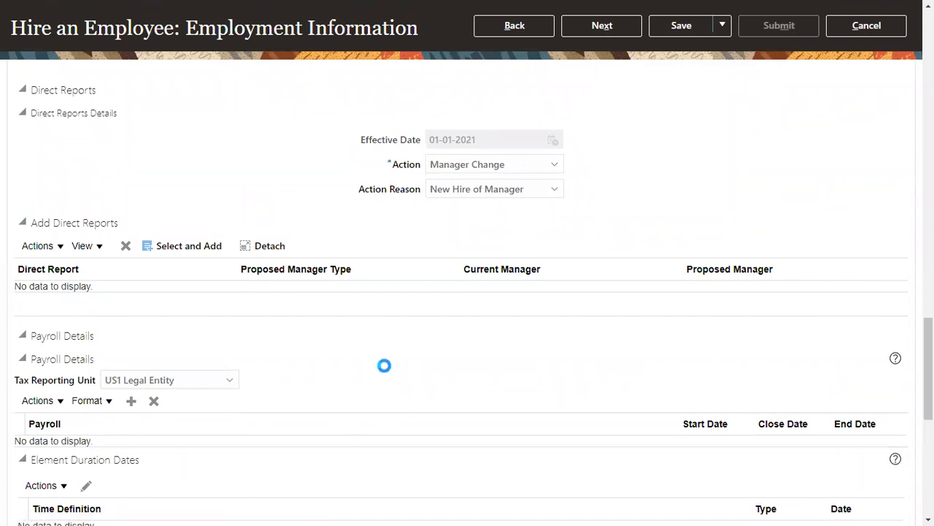
click(154, 453)
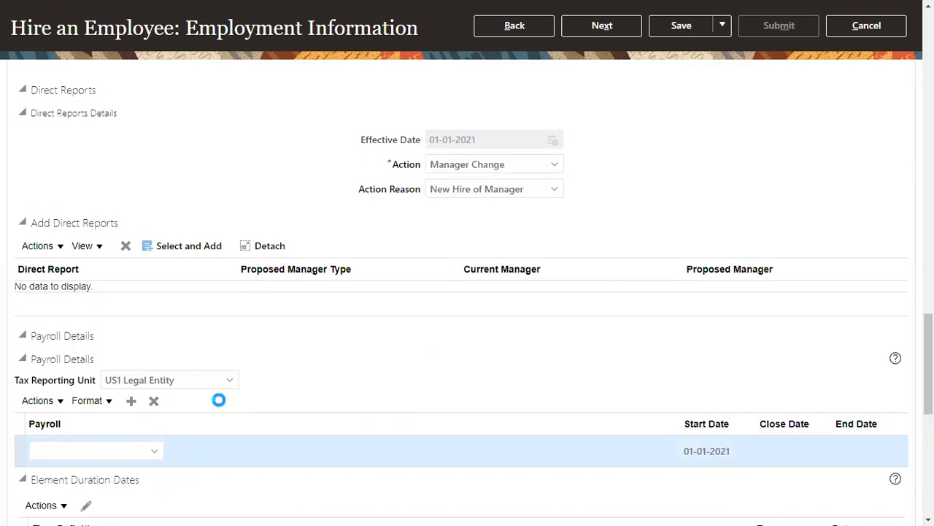
click(89, 409)
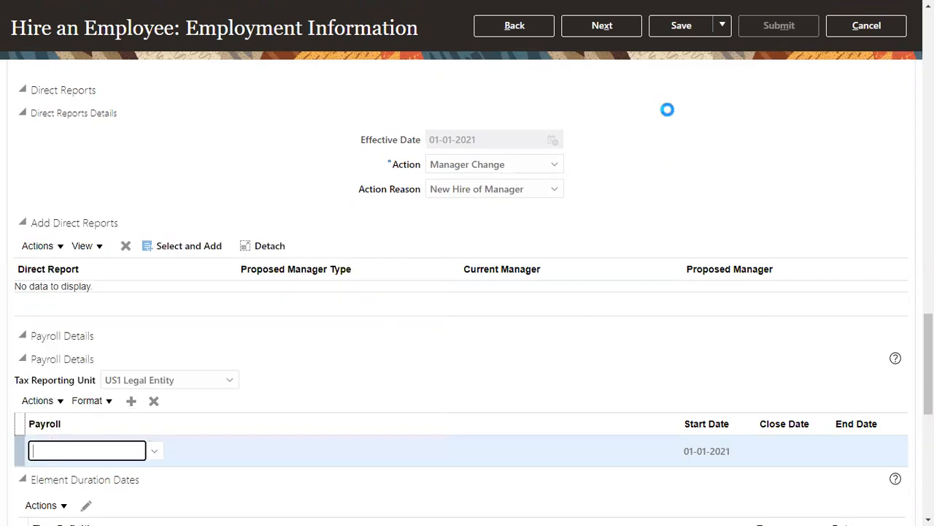
click(637, 38)
click(628, 28)
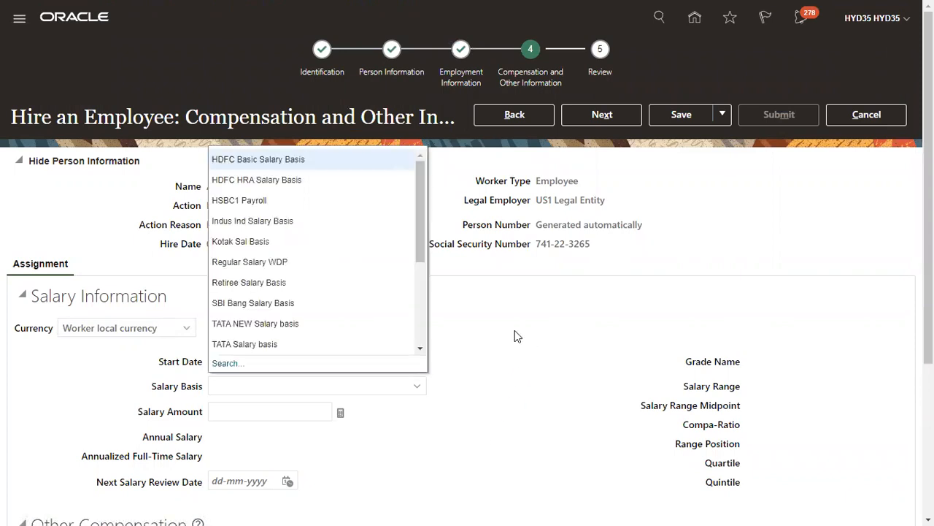
Give AS2 a US1 Annual Salary basis of 20,000, then proceed to Review and submit
scroll(266, 344, down, 5)
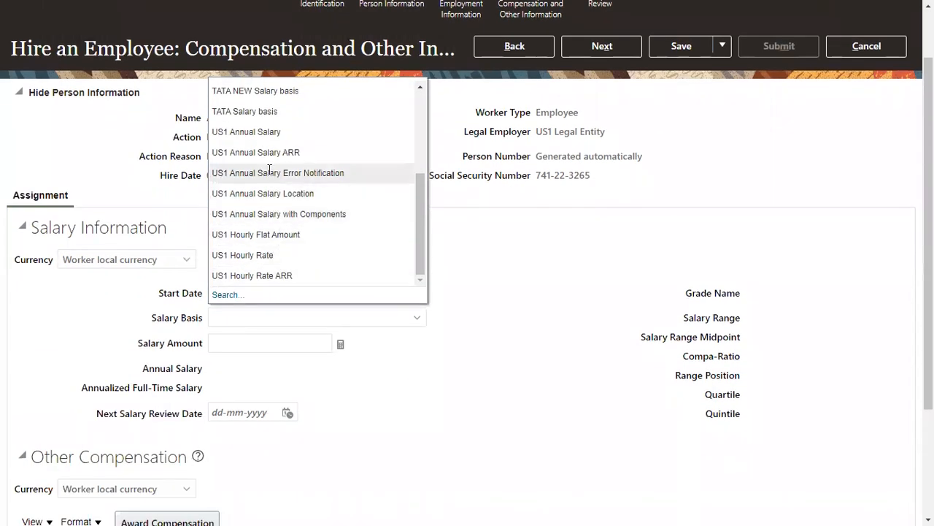
click(274, 133)
click(304, 343)
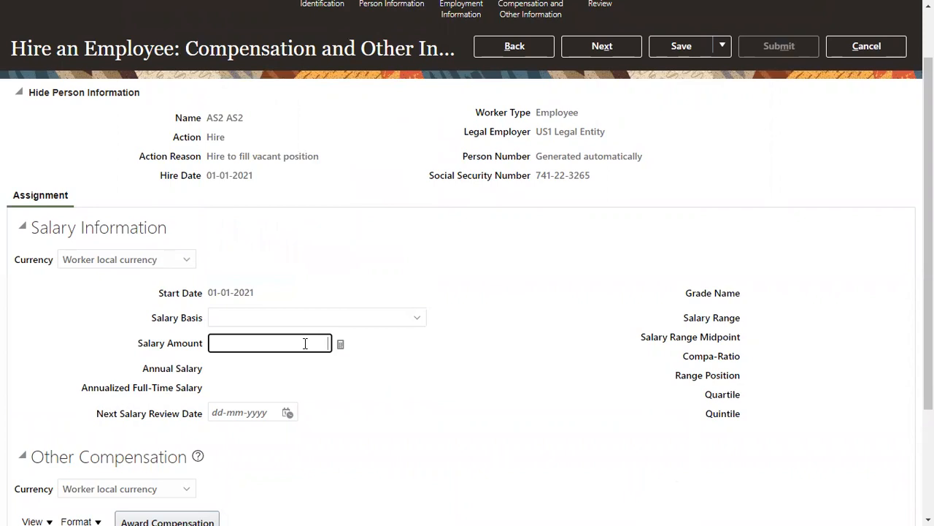
text(20,0)
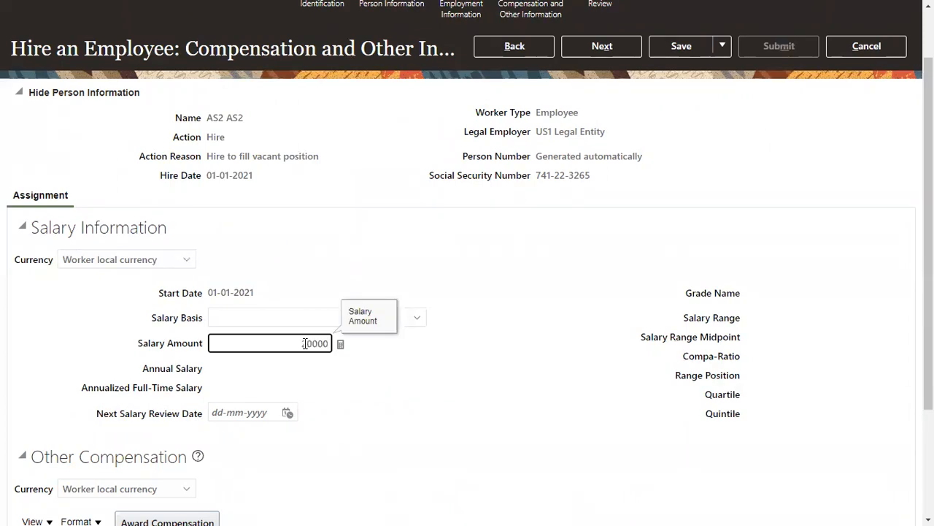
text(00)
key(Tab)
click(603, 48)
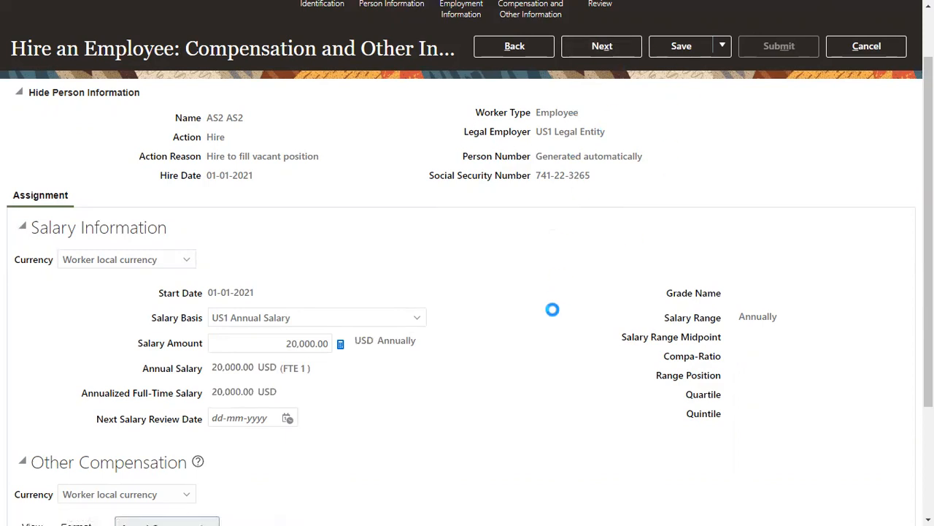
click(801, 115)
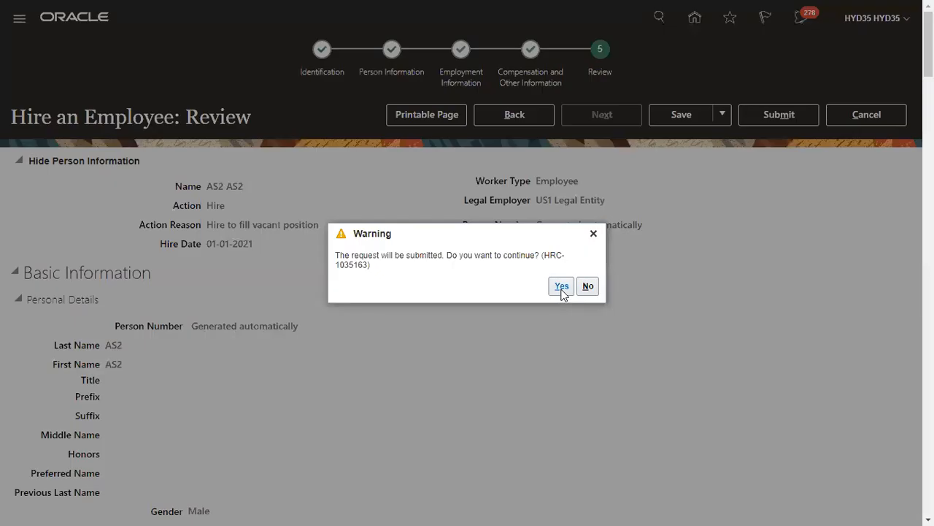
Confirm the AS2 hire submission and start a new employee hire for AS3
click(561, 287)
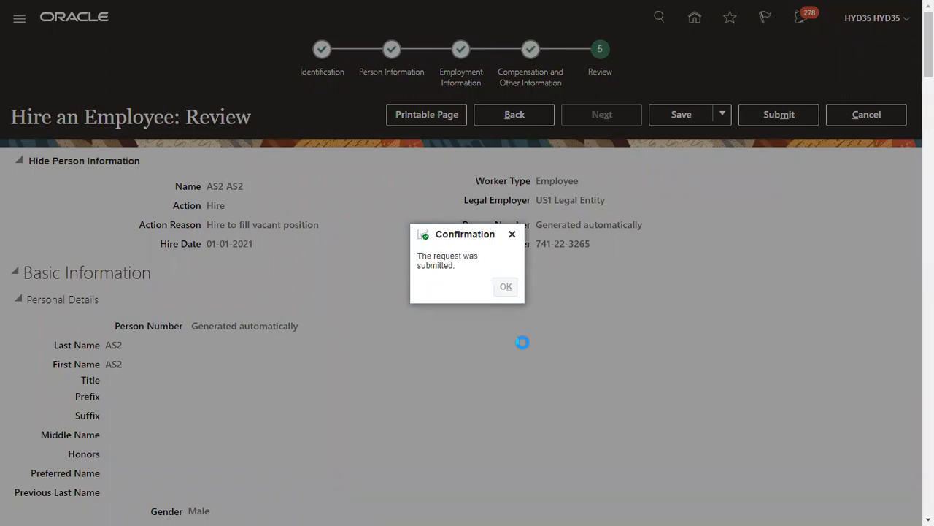
key(Return)
click(307, 252)
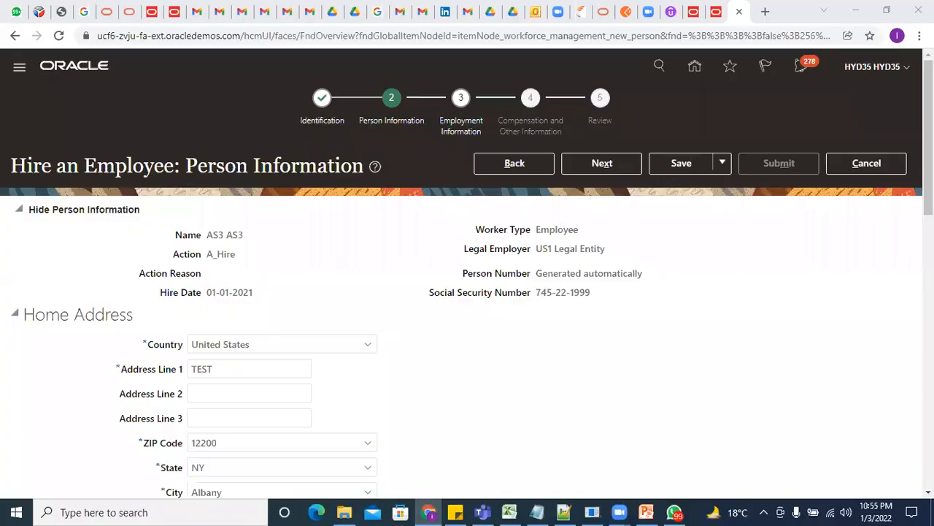
Switch the browser to full screen and continue to Employment Information
click(919, 35)
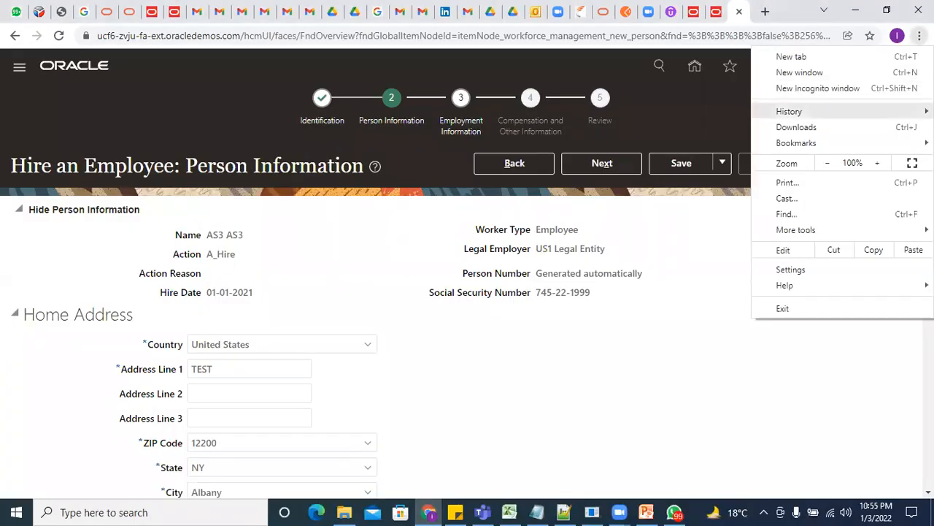
click(912, 163)
click(620, 116)
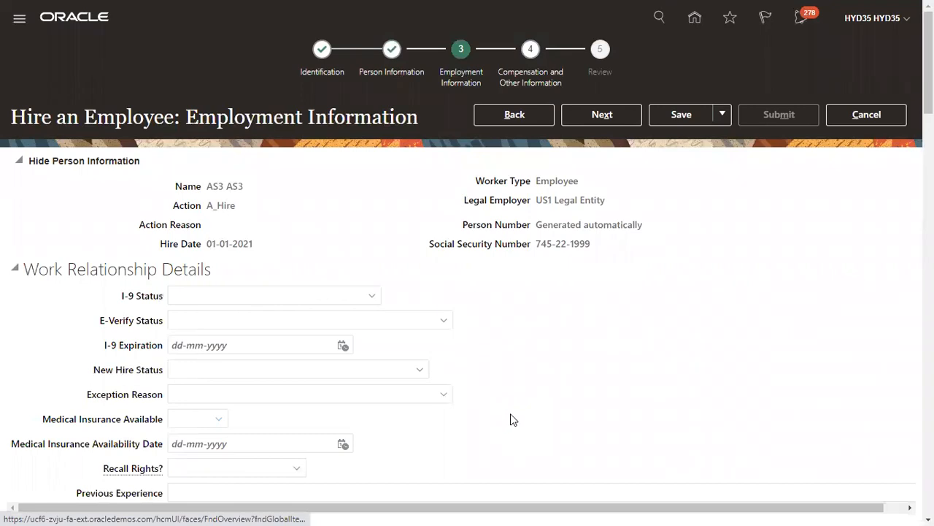
Set AS3's business unit to US1 Business Unit and job to Finance Manager
scroll(261, 402, down, 5)
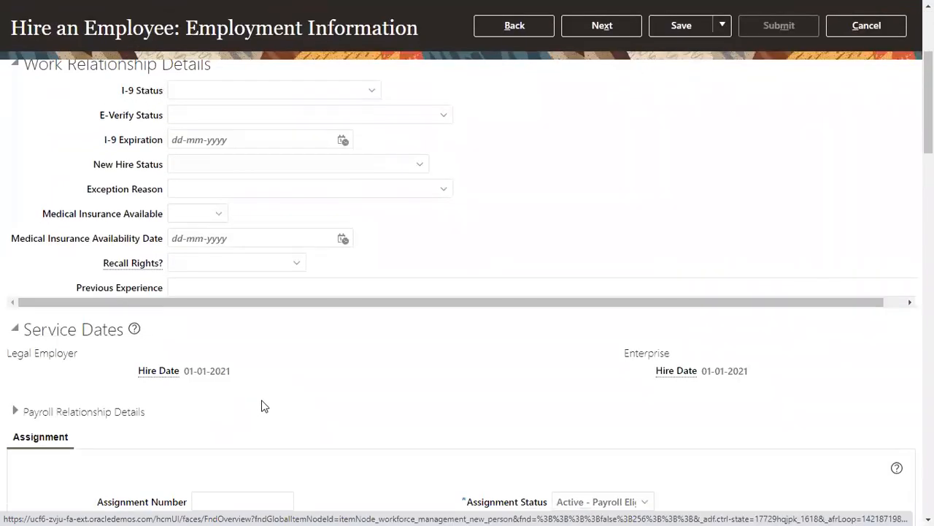
click(241, 390)
text(US1)
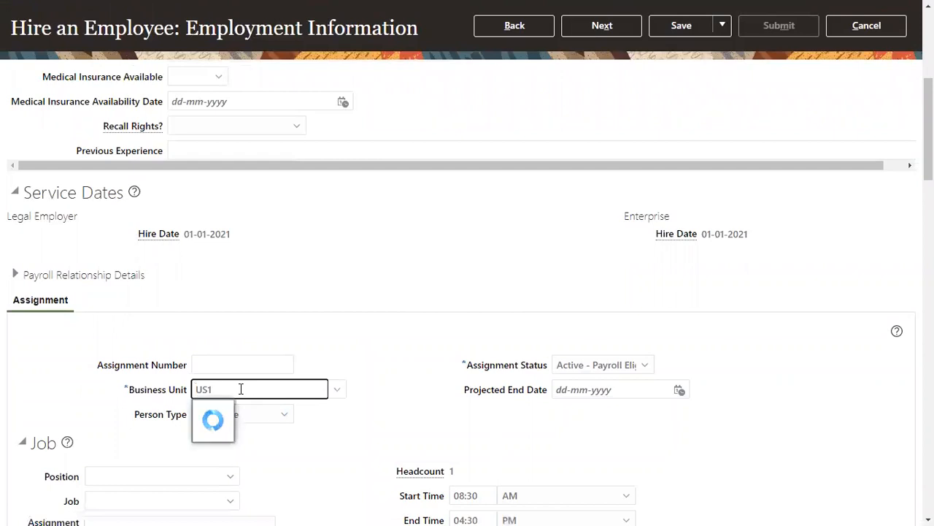
click(267, 411)
scroll(160, 231, down, 7)
click(160, 231)
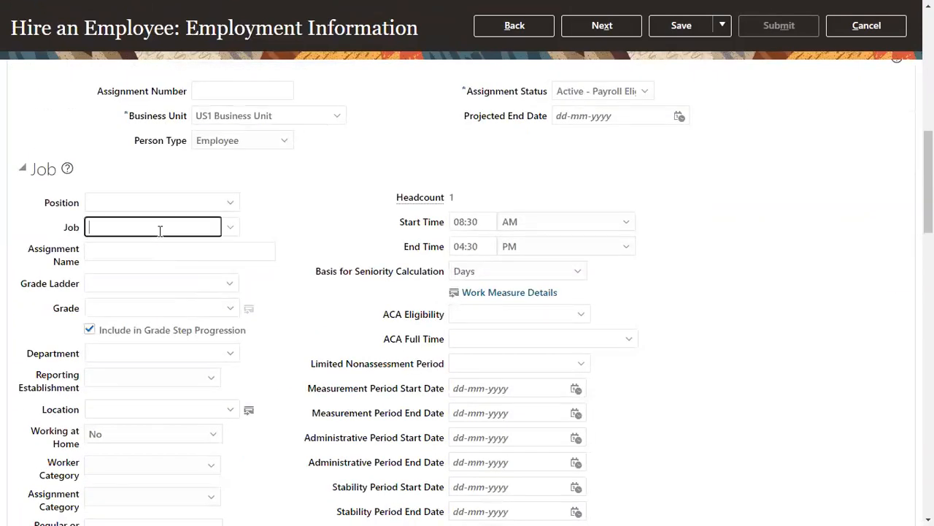
text(DiR)
key(BackSpace)
key(BackSpace)
key(BackSpace)
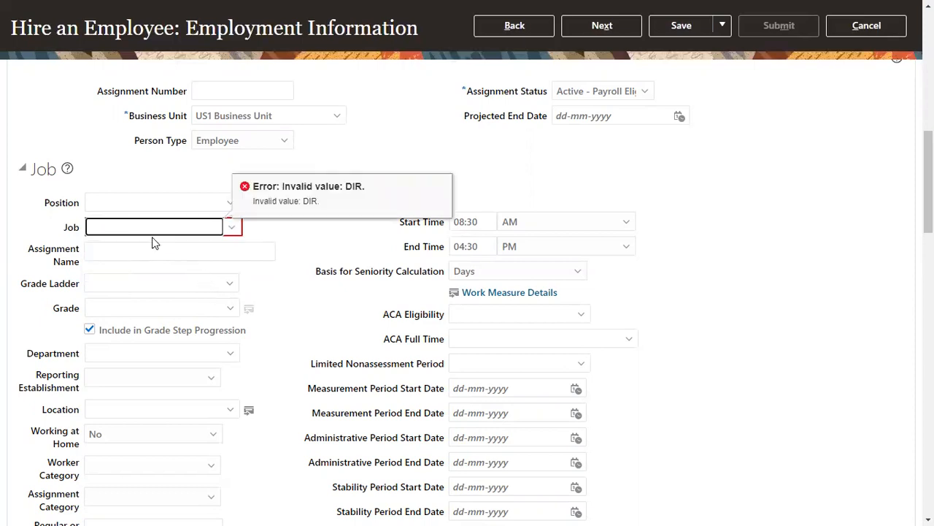
text(FINAN)
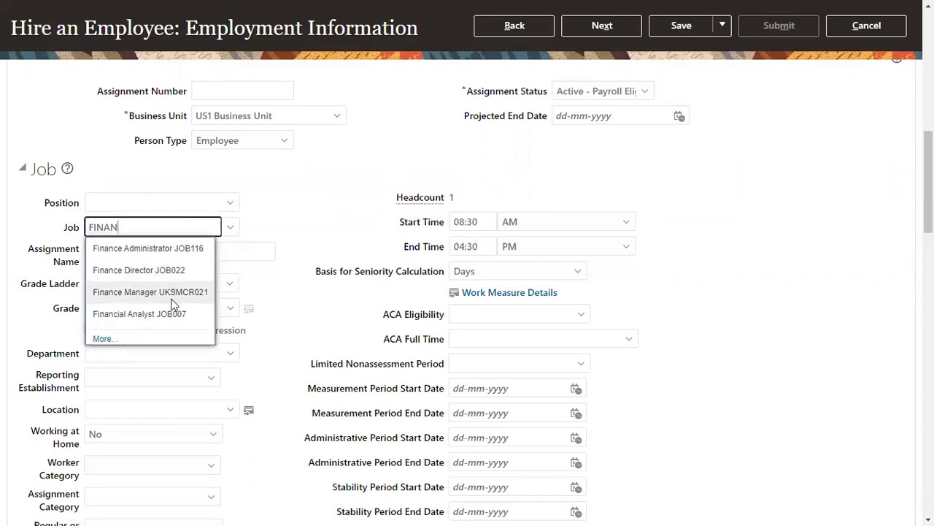
click(171, 296)
Set AS3's assignment location to Redwood City
scroll(208, 378, down, 3)
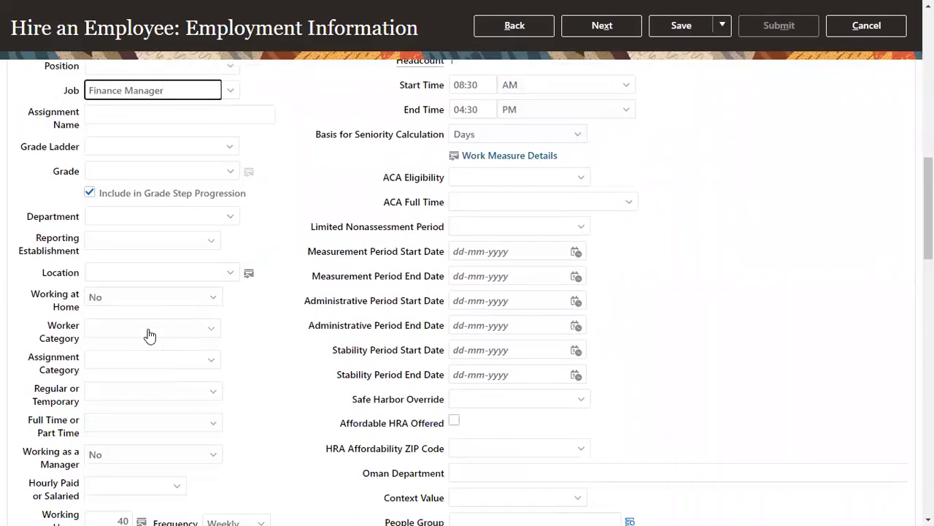
click(146, 273)
text(RED)
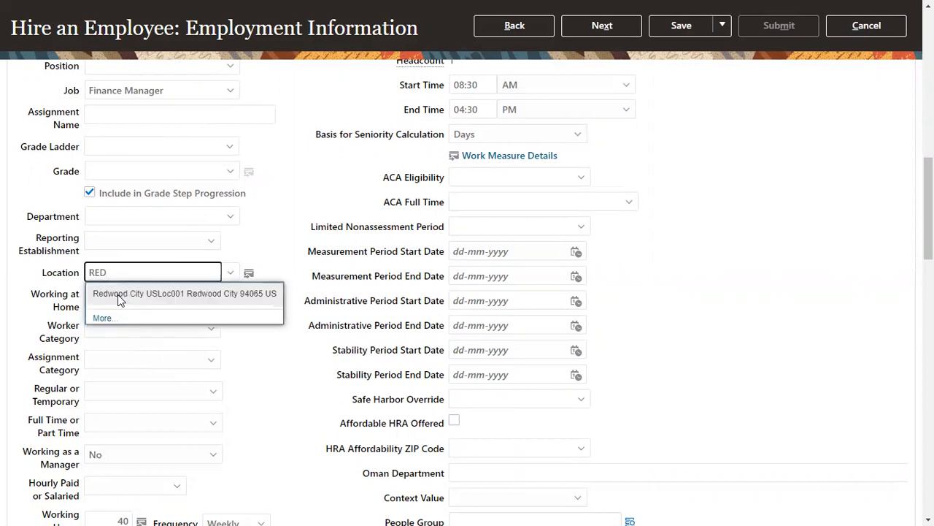
click(119, 296)
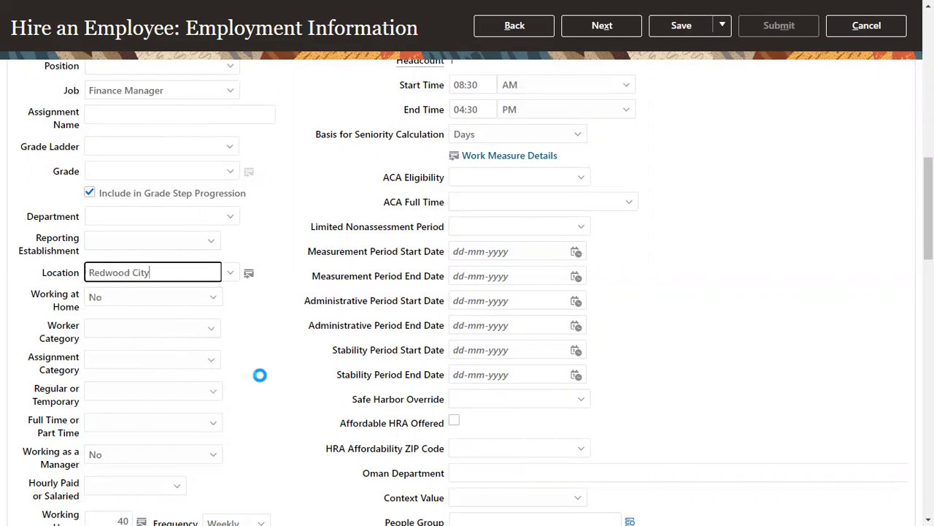
scroll(263, 377, down, 5)
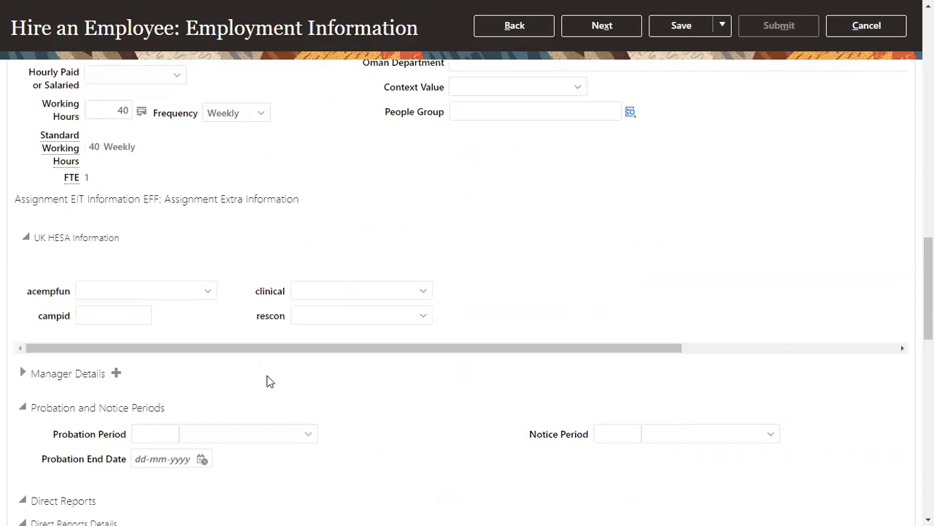
scroll(122, 388, down, 2)
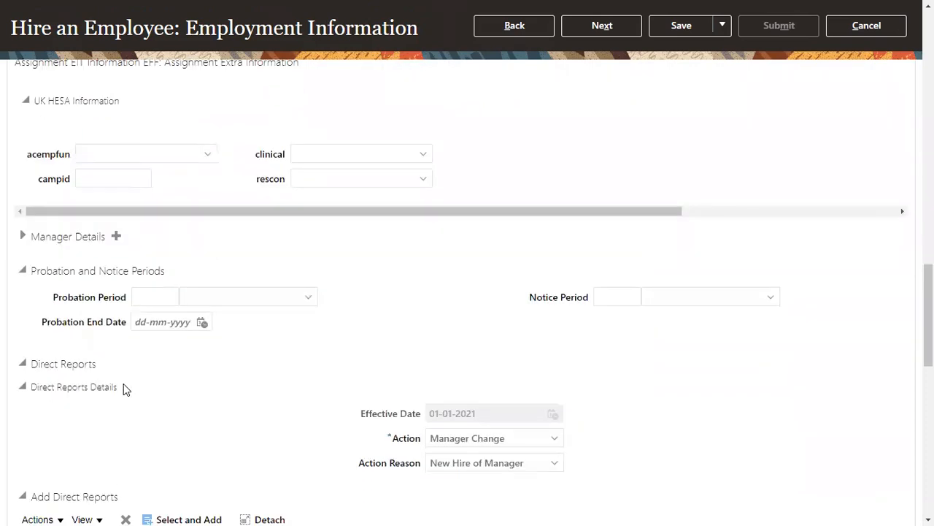
scroll(124, 391, down, 4)
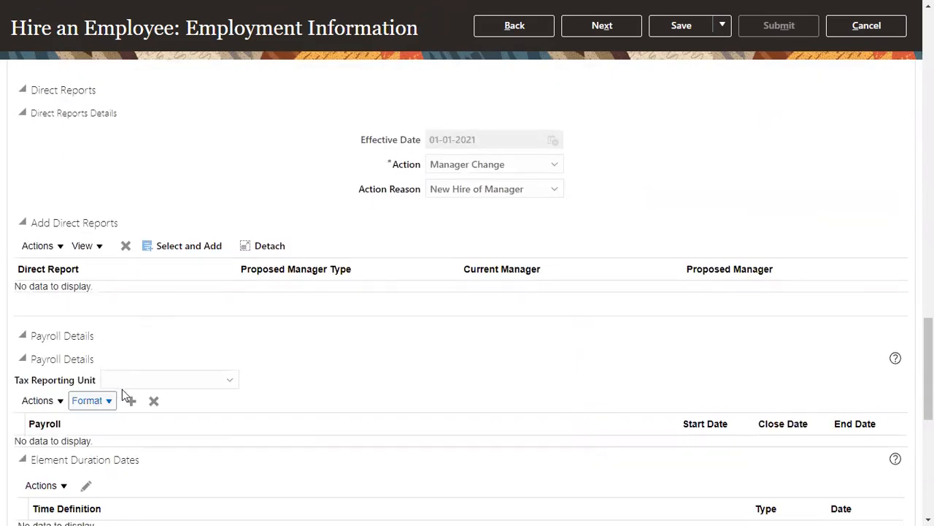
Set AS3's tax reporting unit to US1 Legal Entity and payroll to Monthly, then continue
click(126, 380)
click(134, 436)
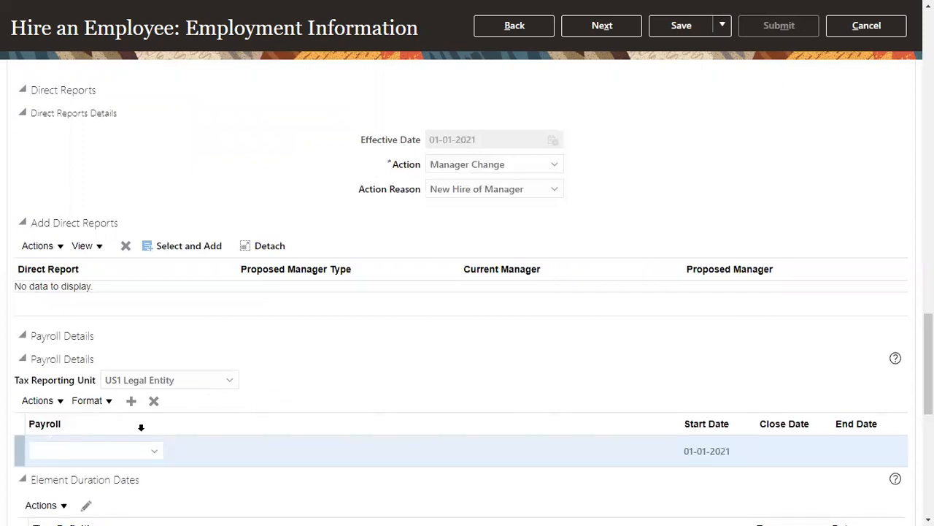
click(154, 450)
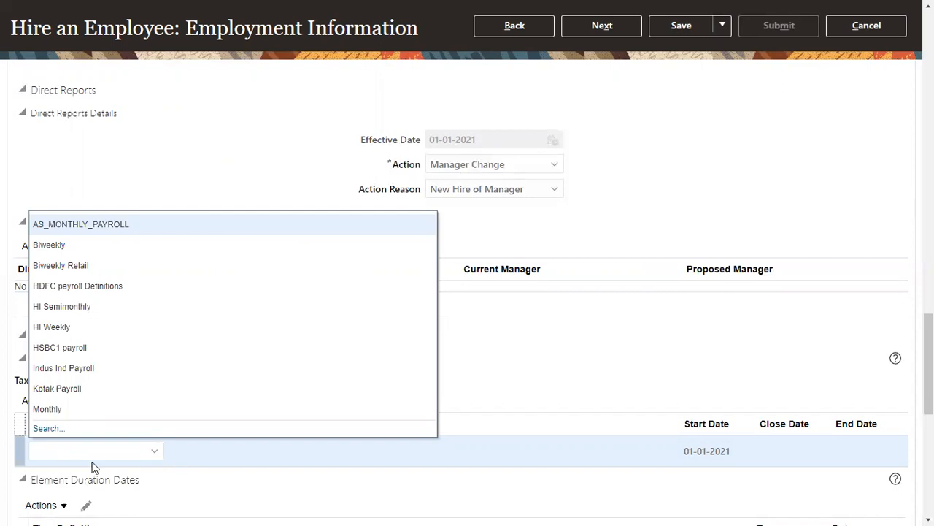
click(82, 409)
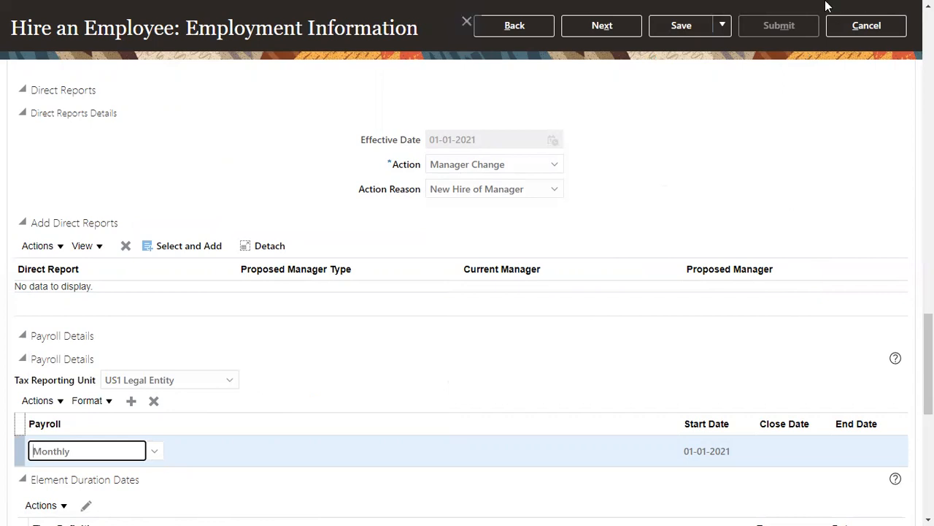
click(618, 26)
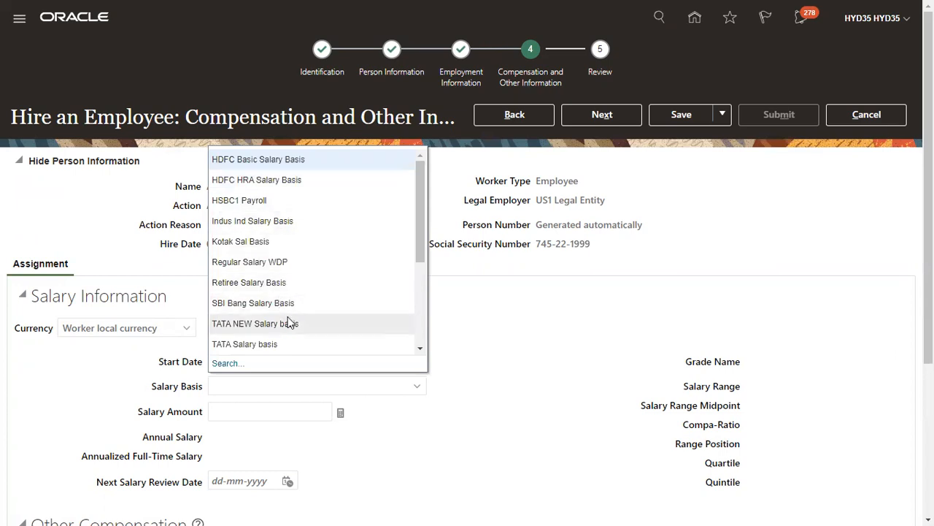
Give AS3 a US1 Annual Salary basis with 30000 salary, then continue to Review
scroll(288, 323, down, 3)
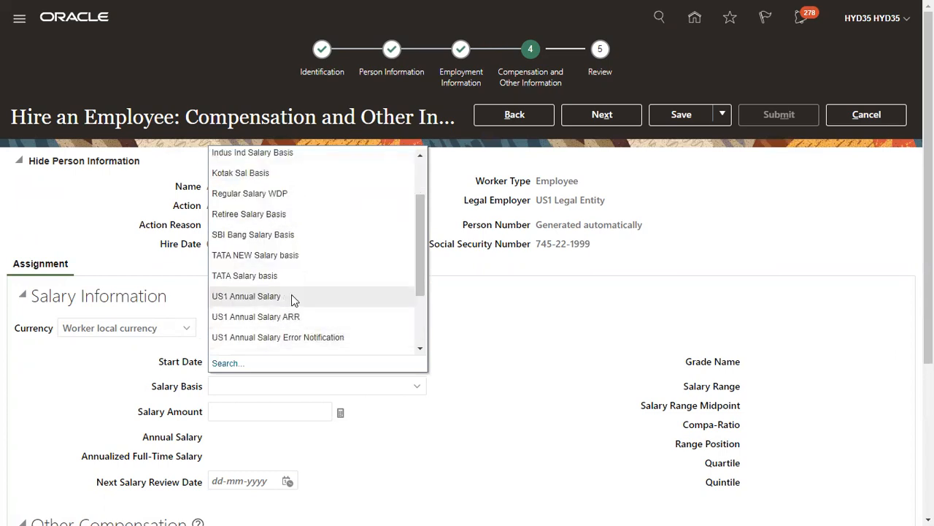
click(292, 296)
click(301, 413)
text(30000)
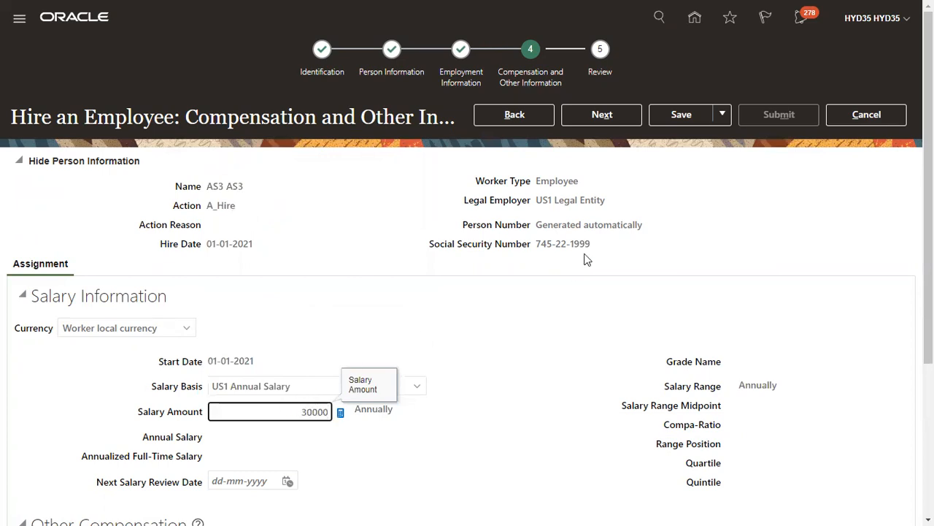
click(617, 118)
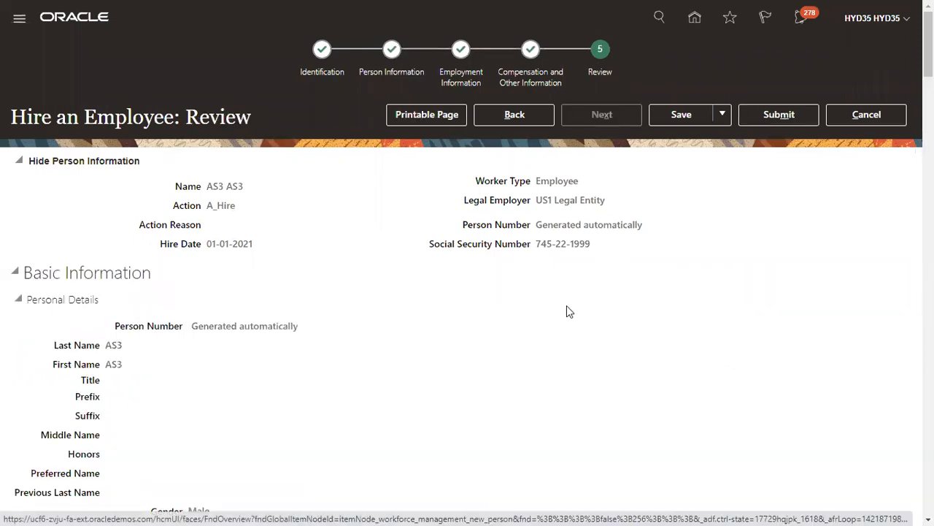
Submit and confirm the AS3 hire, then exit full screen and return to Create Object Group
click(761, 115)
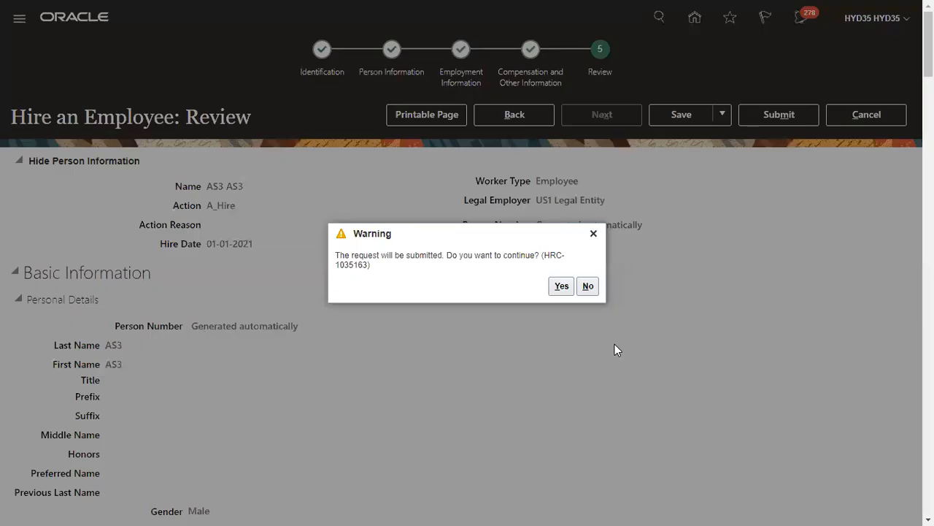
click(561, 285)
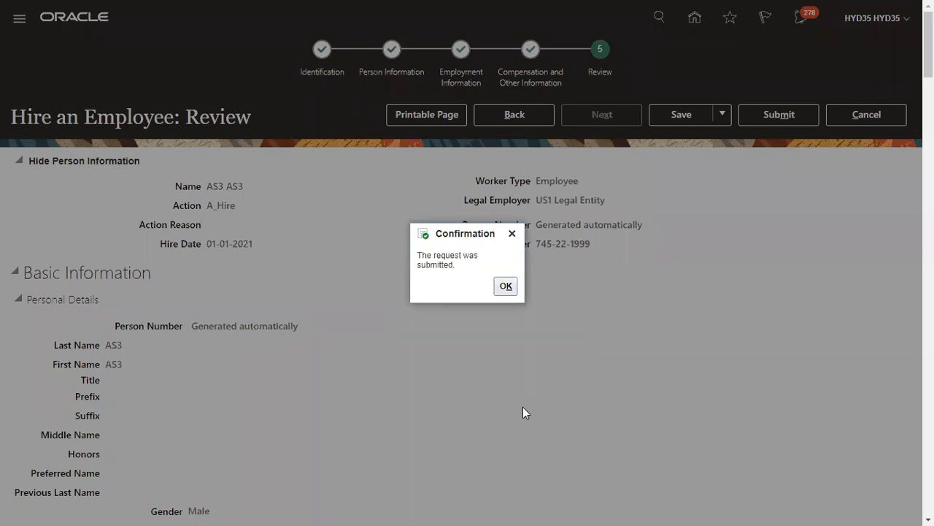
click(505, 285)
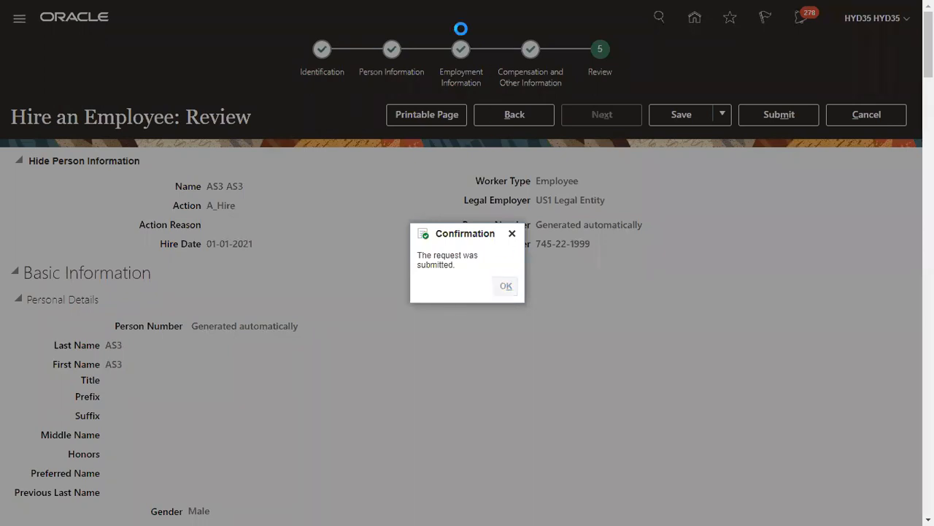
key(F11)
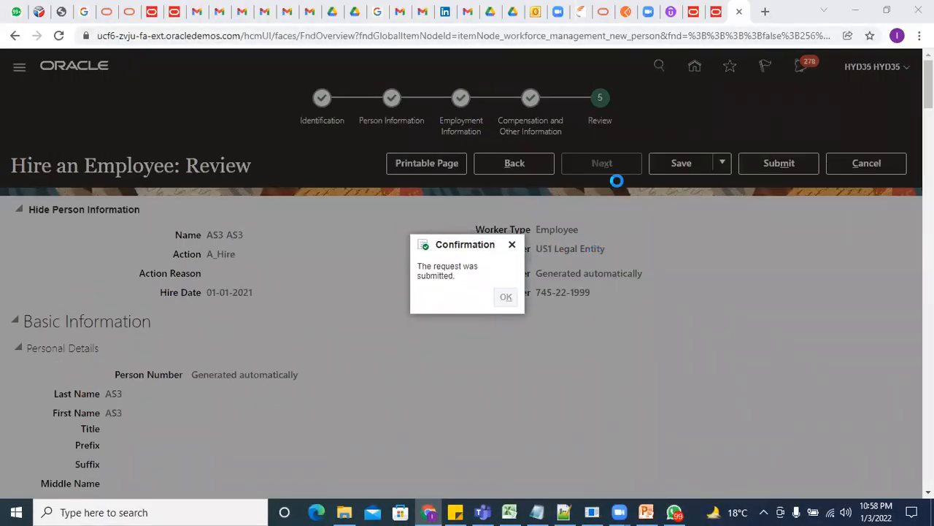
click(692, 16)
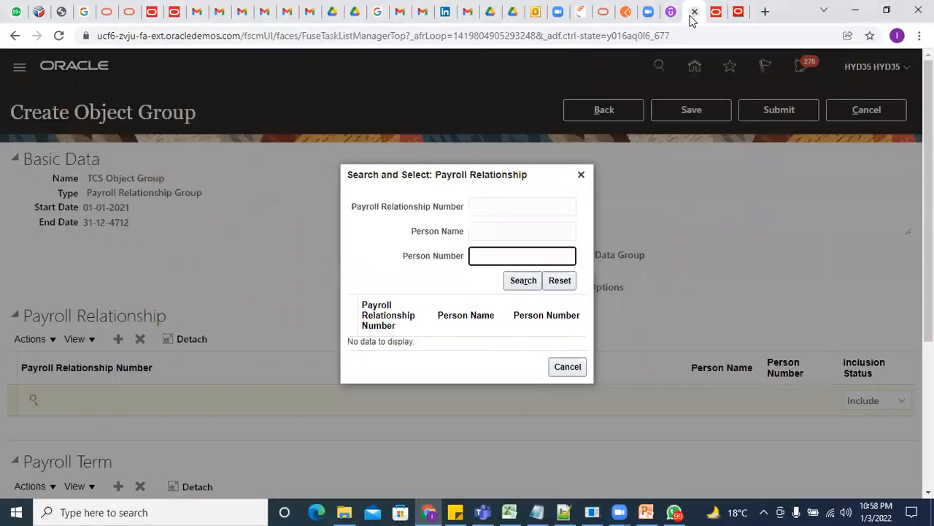
Search payroll relationships by number AS1
click(494, 230)
click(738, 12)
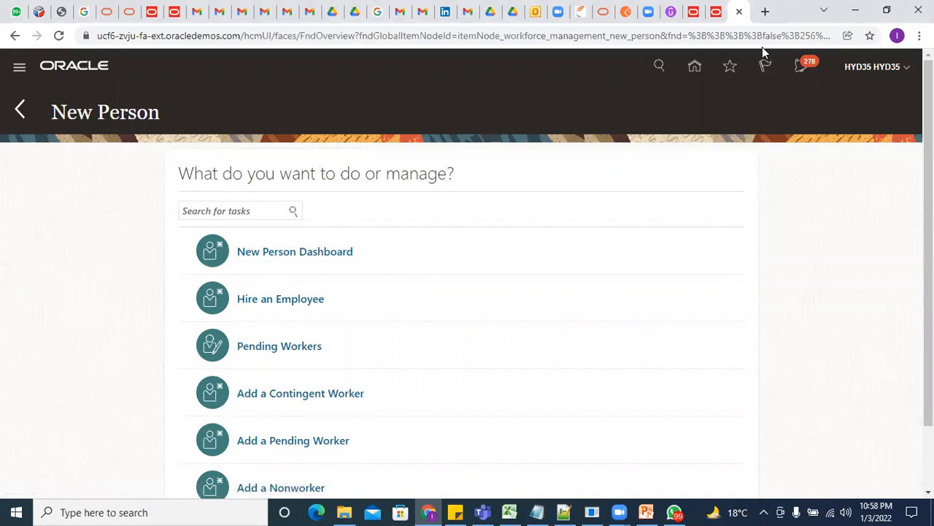
click(695, 13)
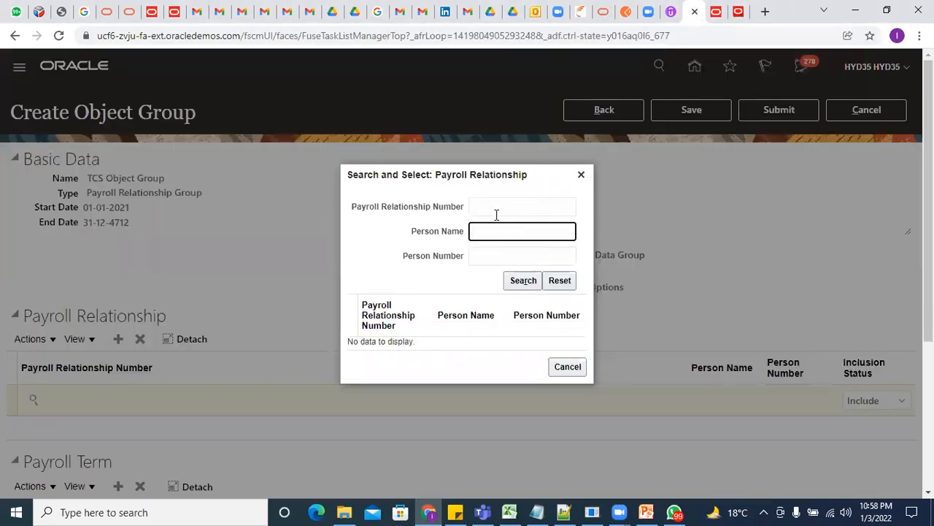
click(498, 206)
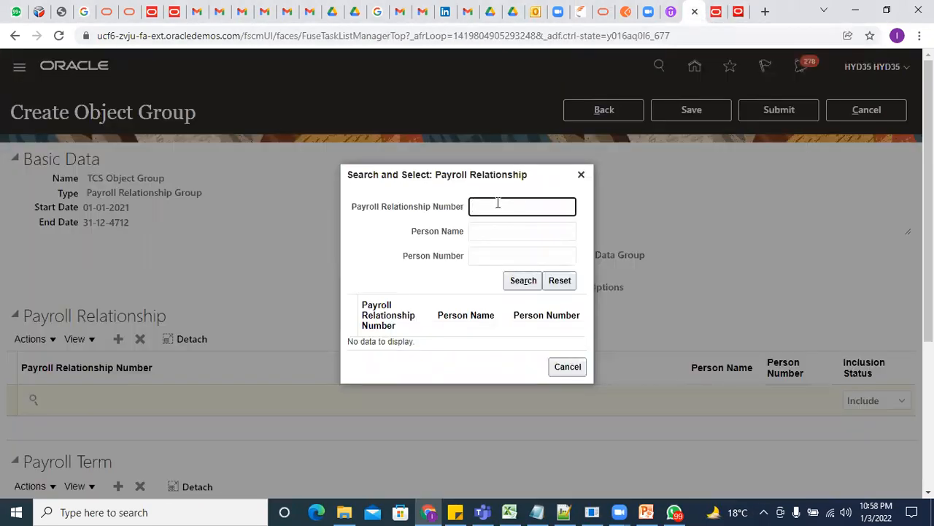
text(AS1)
key(Return)
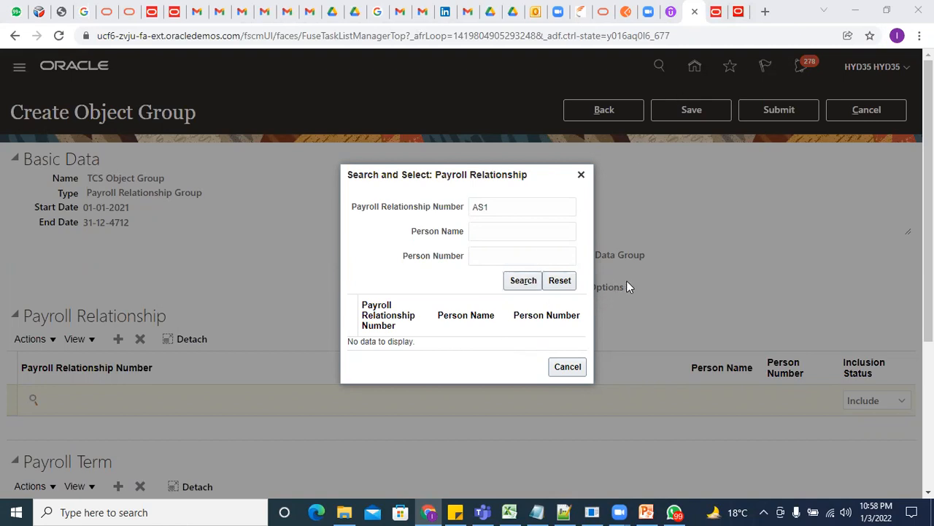
Move AS1 into the person name field and search payroll relationships by name
drag(499, 206, 427, 212)
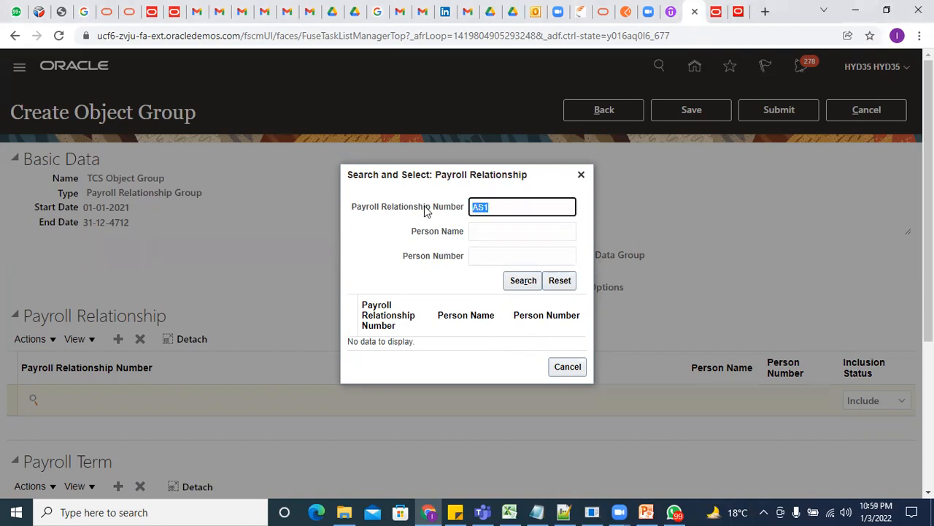
right_click(473, 206)
click(507, 240)
click(492, 231)
right_click(492, 233)
click(521, 326)
click(520, 282)
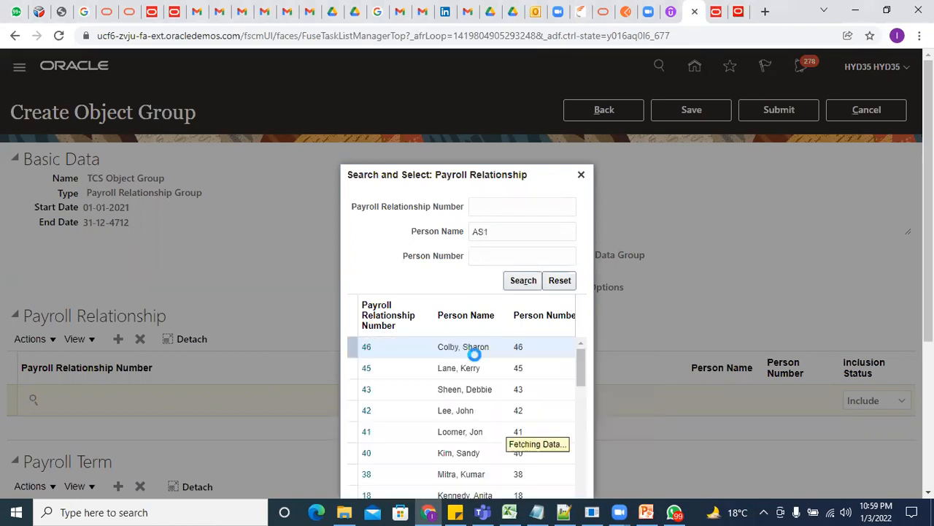
scroll(538, 442, down, 3)
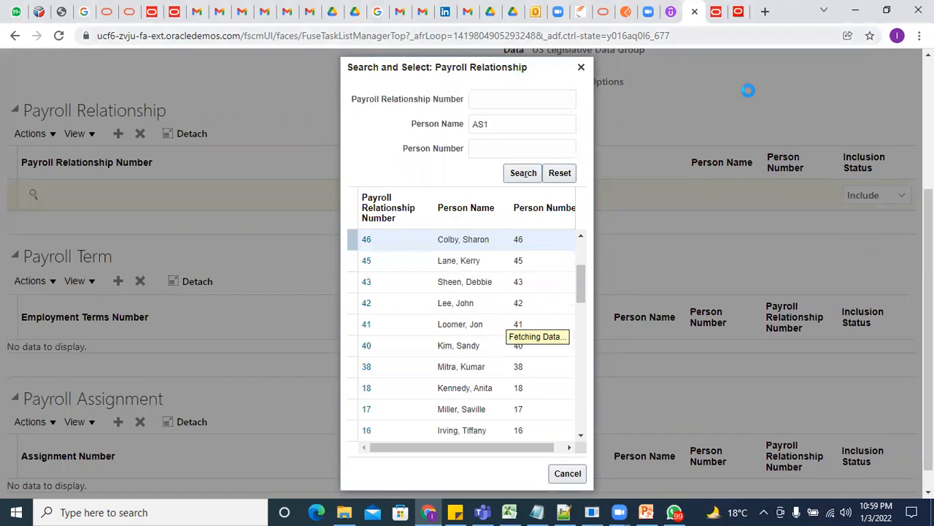
Open Person Management from the Navigator on the New Person page
click(738, 13)
click(19, 66)
click(106, 296)
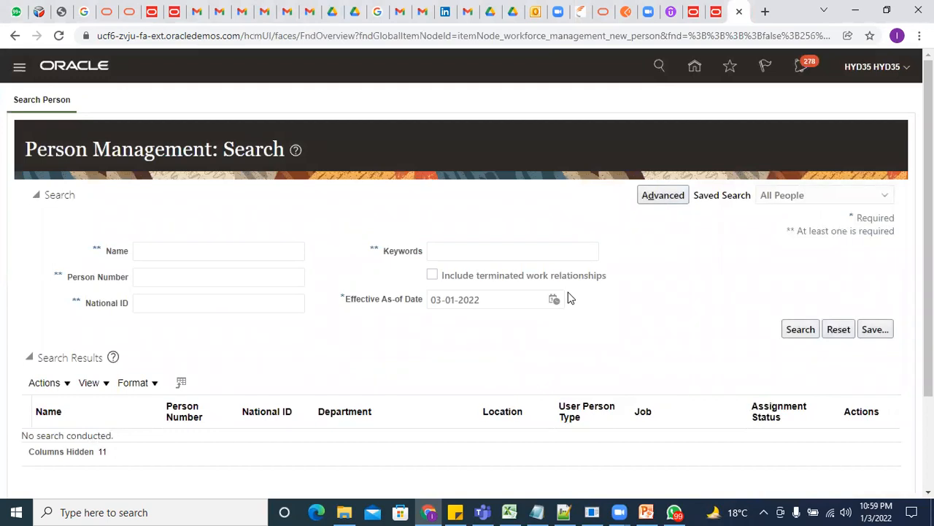
Search people by name AS1, close the notifications panel and rerun the search
click(173, 248)
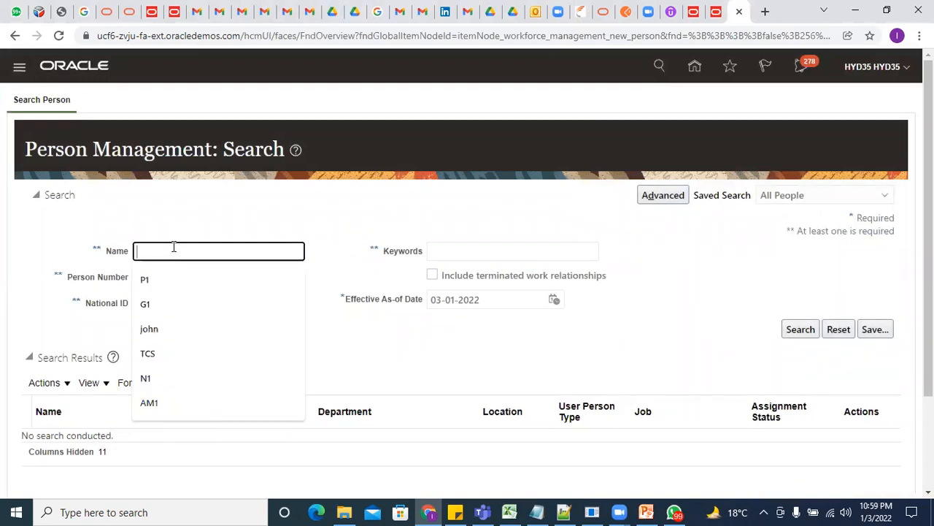
text(AS1)
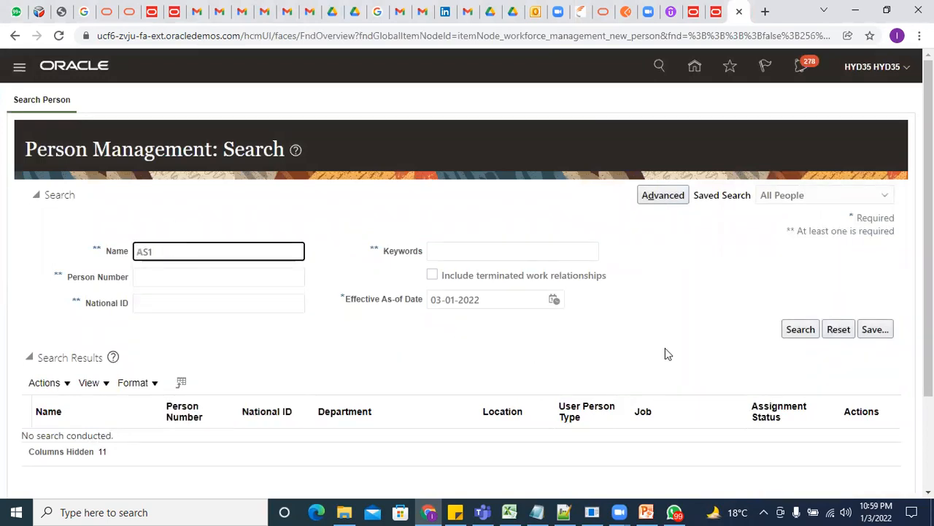
click(796, 332)
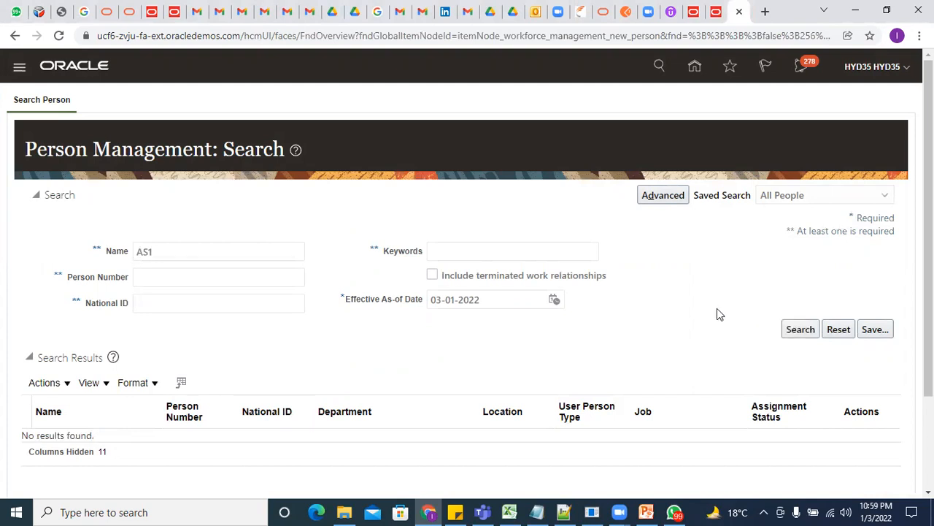
click(795, 332)
scroll(446, 369, down, 2)
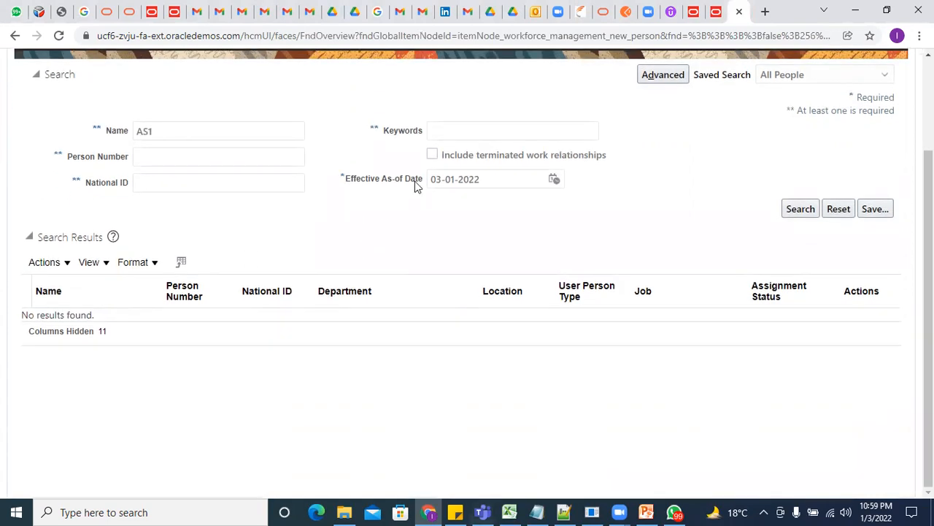
scroll(701, 129, up, 2)
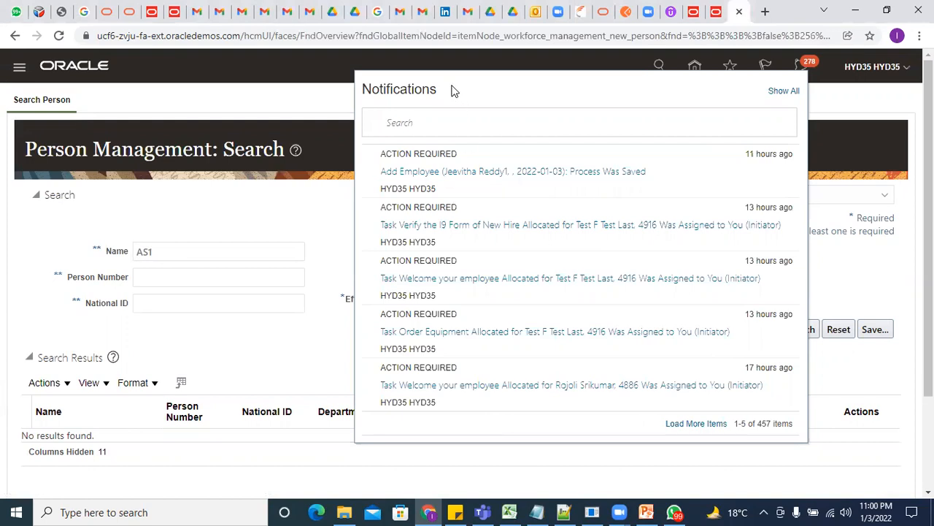
click(336, 228)
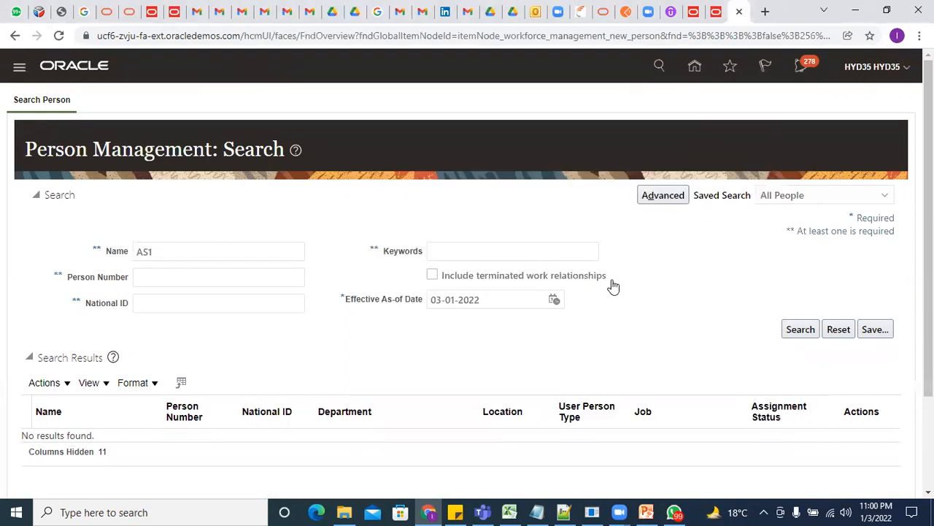
click(797, 330)
Expand the Tools, Configuration and Others groups in the Navigator
click(19, 66)
scroll(95, 355, down, 5)
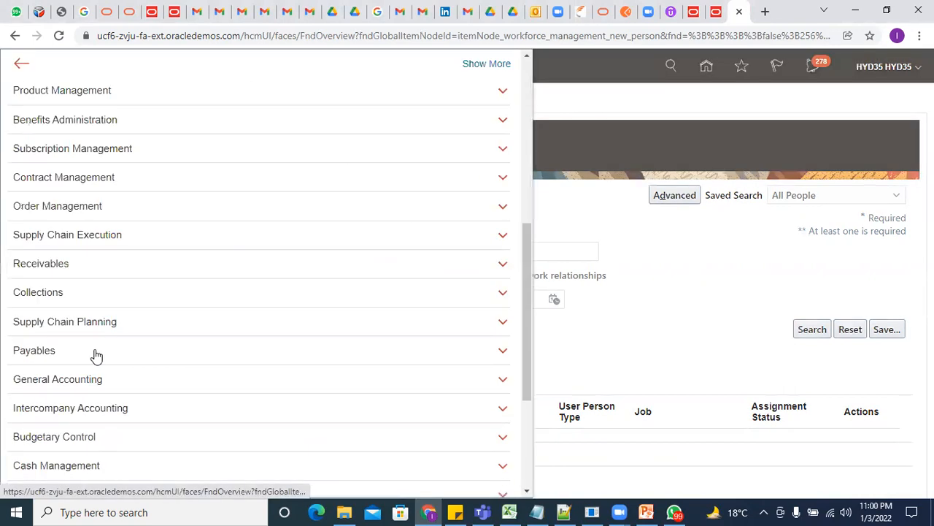
scroll(93, 362, down, 3)
click(65, 403)
scroll(175, 406, down, 3)
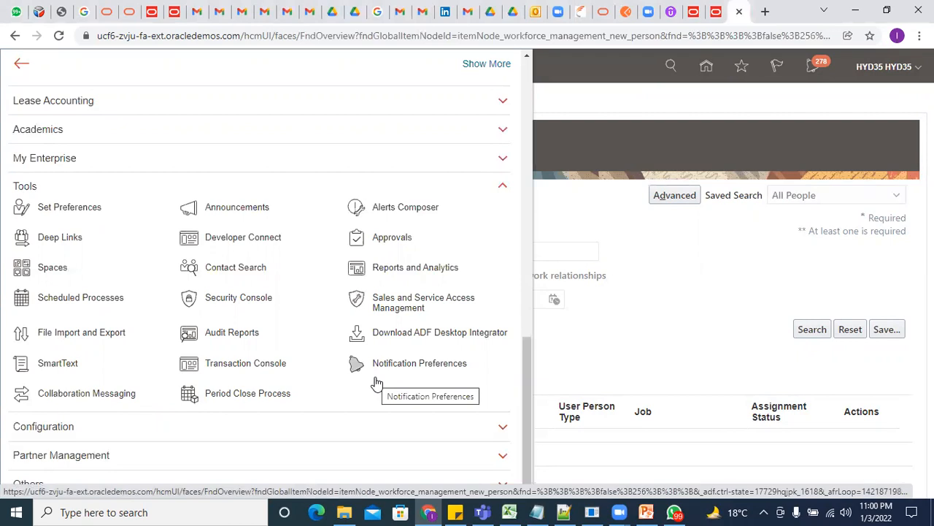
click(169, 430)
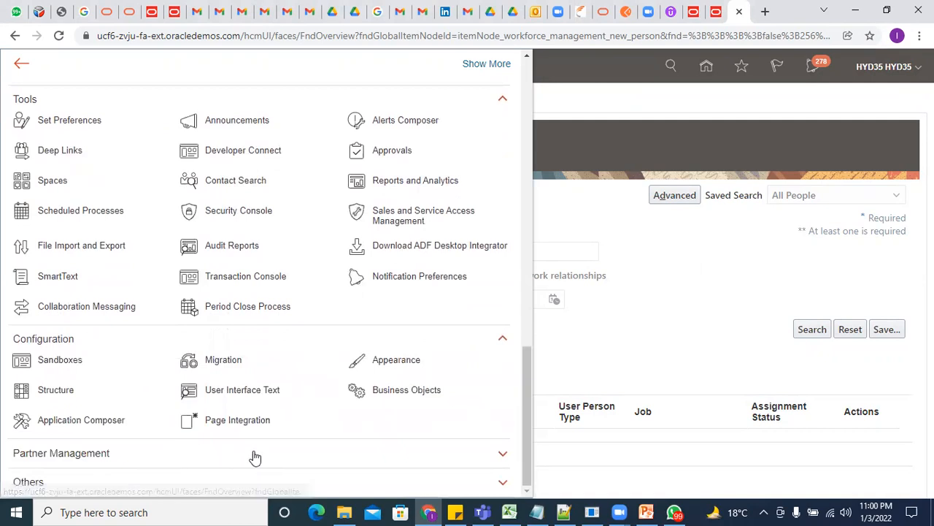
click(175, 480)
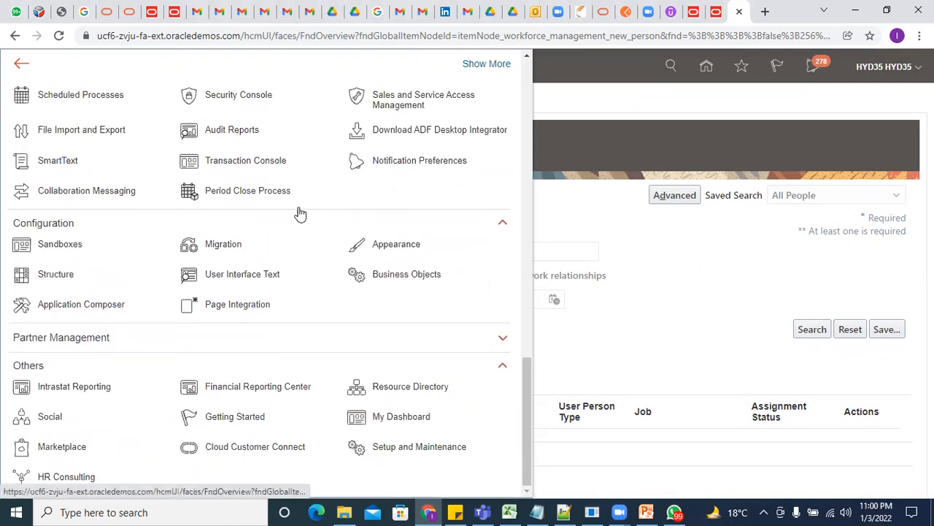
scroll(298, 214, up, 2)
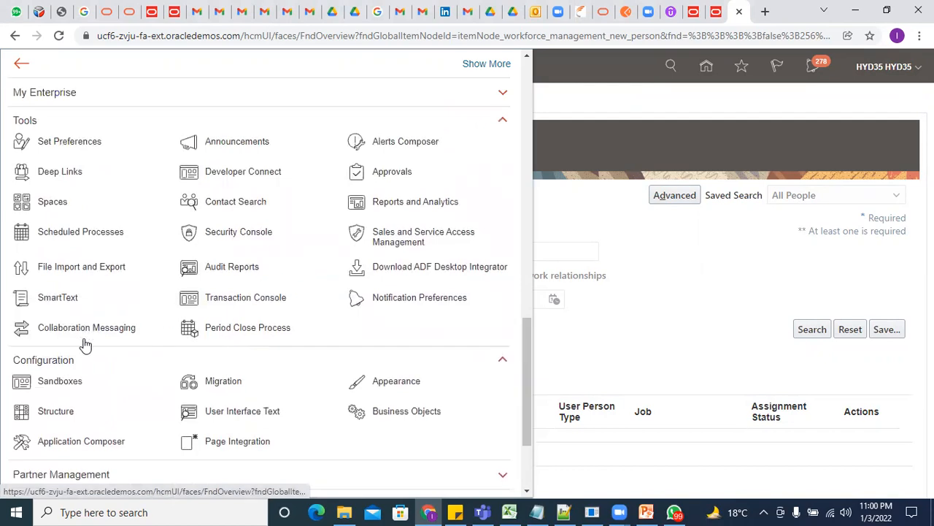
scroll(83, 344, up, 1)
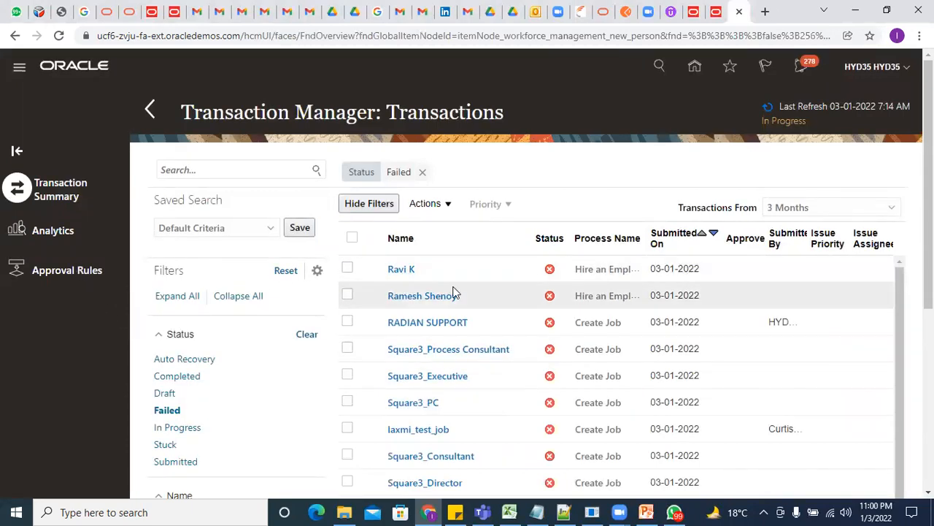
Clear the Failed status filter and download the AS1, AS2 and AS3 hire transactions
click(422, 172)
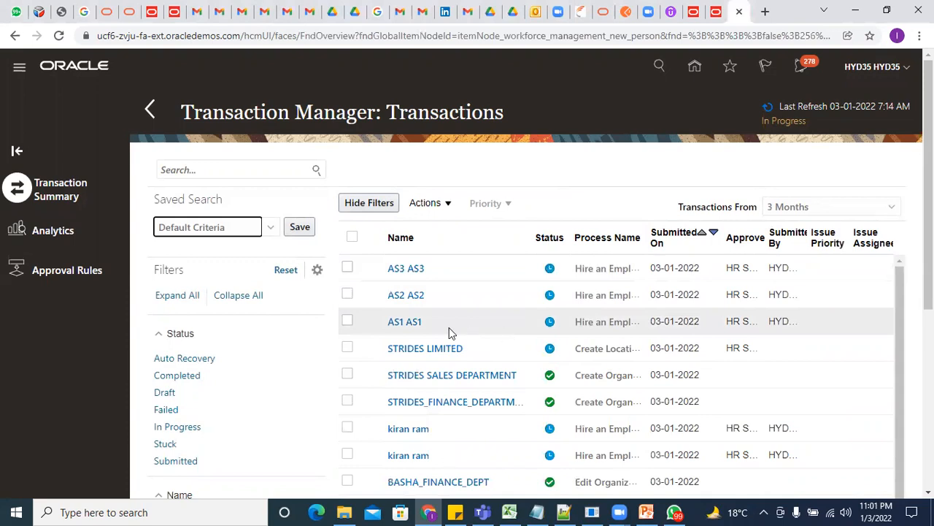
click(347, 322)
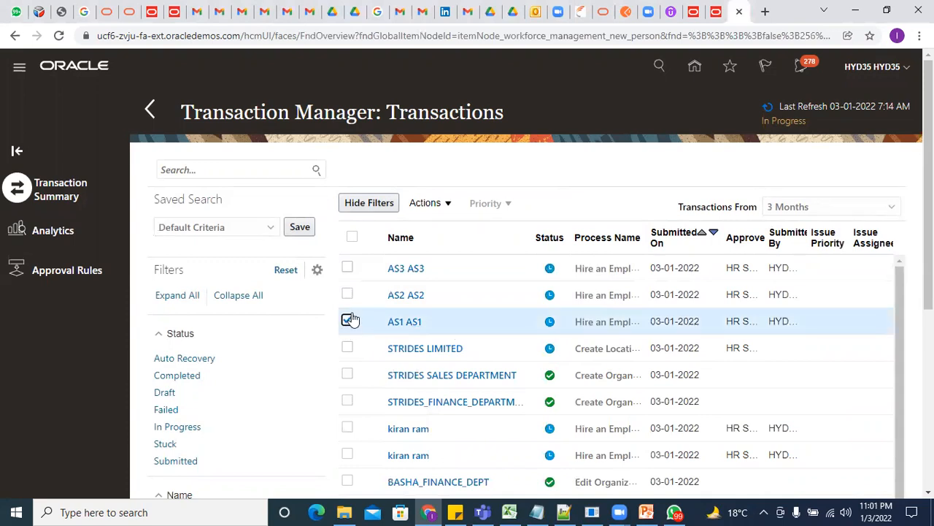
click(347, 294)
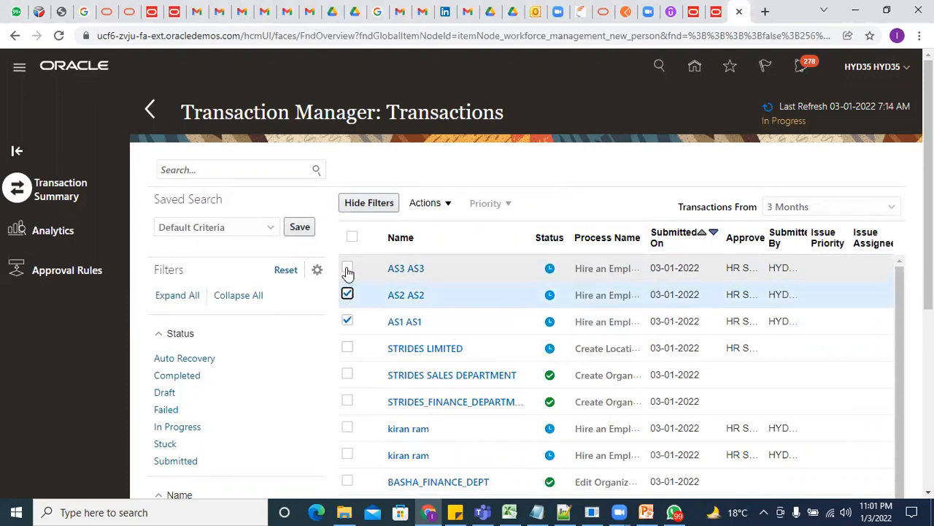
click(347, 268)
click(447, 204)
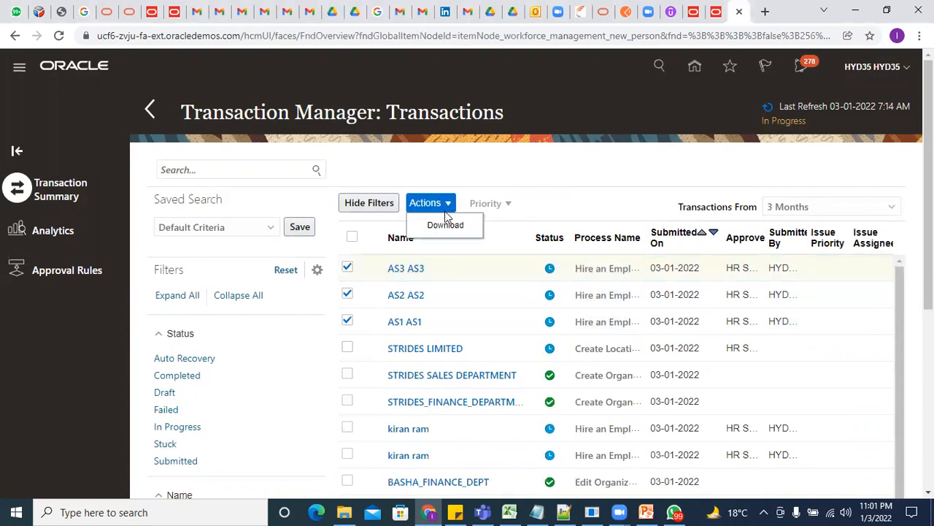
click(445, 225)
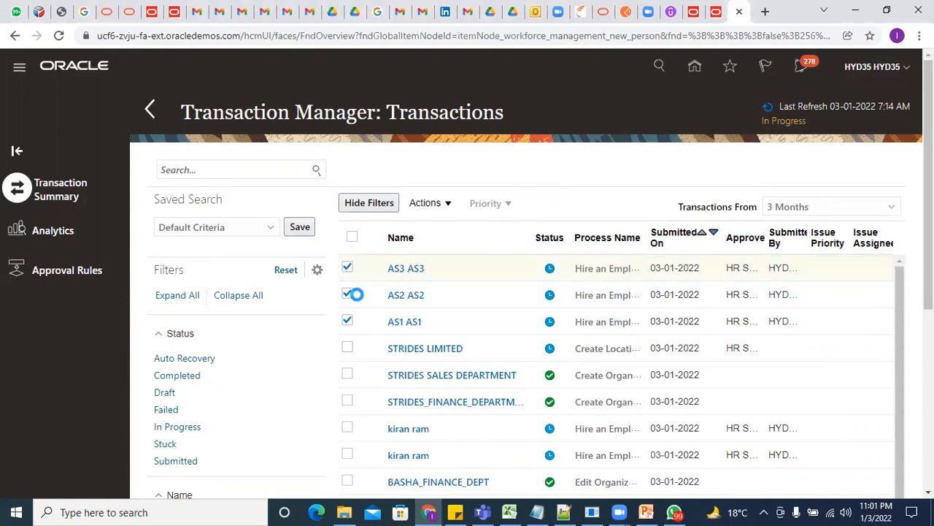
click(348, 294)
click(348, 267)
click(347, 320)
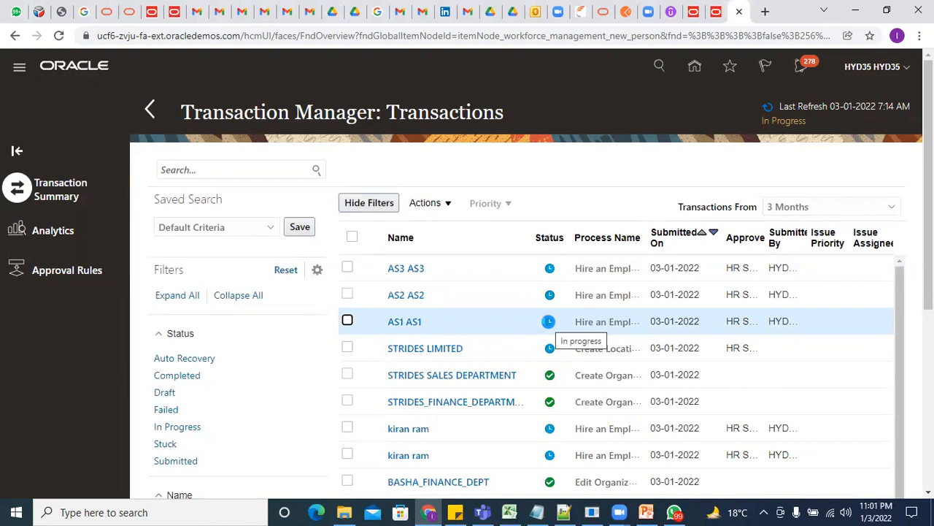
Widen the Approver column to show the HR Specialist approver, then bring up the Navigator
drag(765, 232, 846, 241)
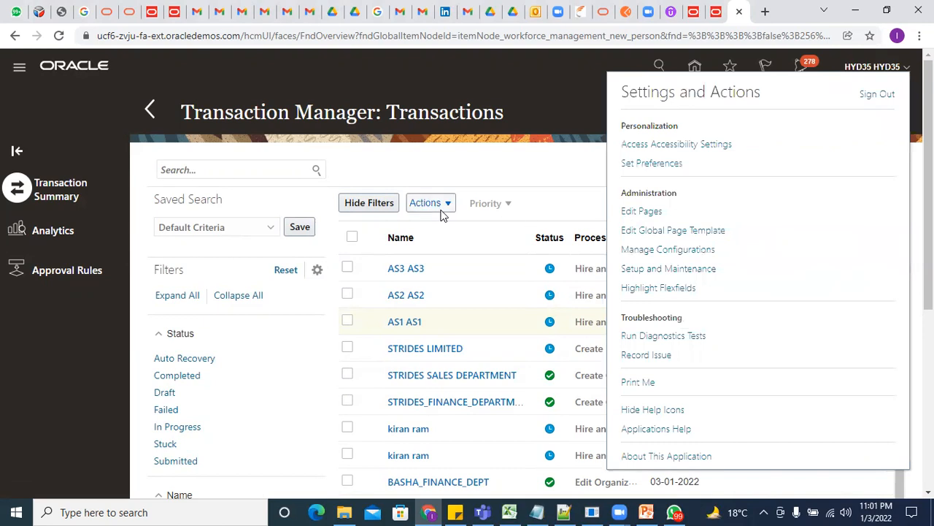
click(487, 179)
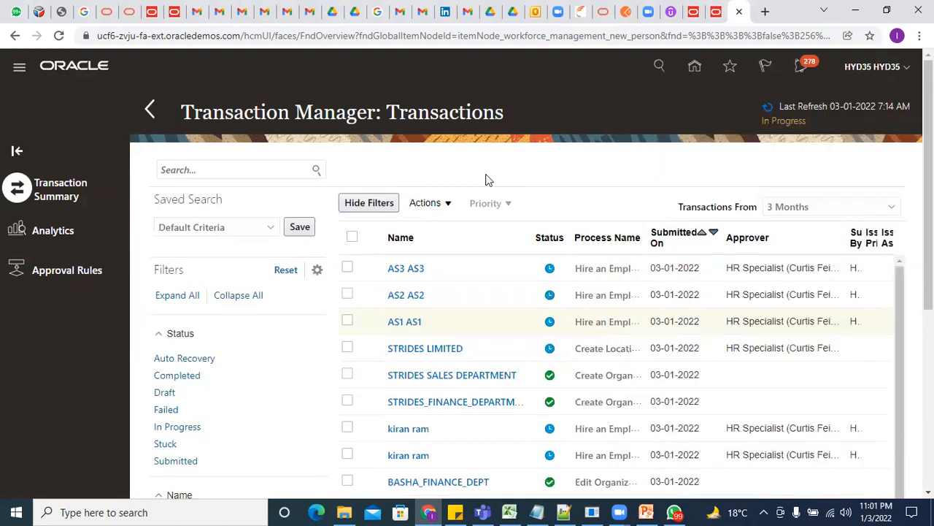
click(19, 67)
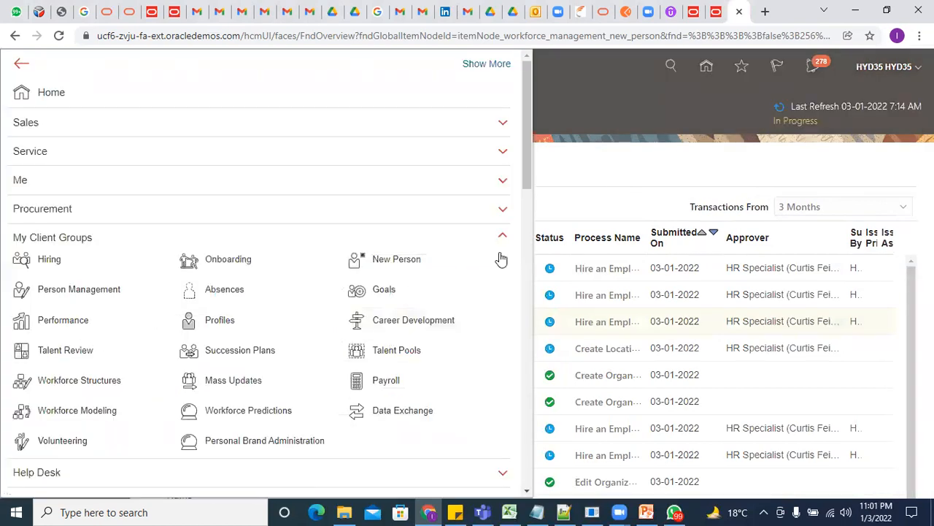
Cancel out of the Monthly payroll definition and launch the Security Console from Navigator Tools
click(716, 12)
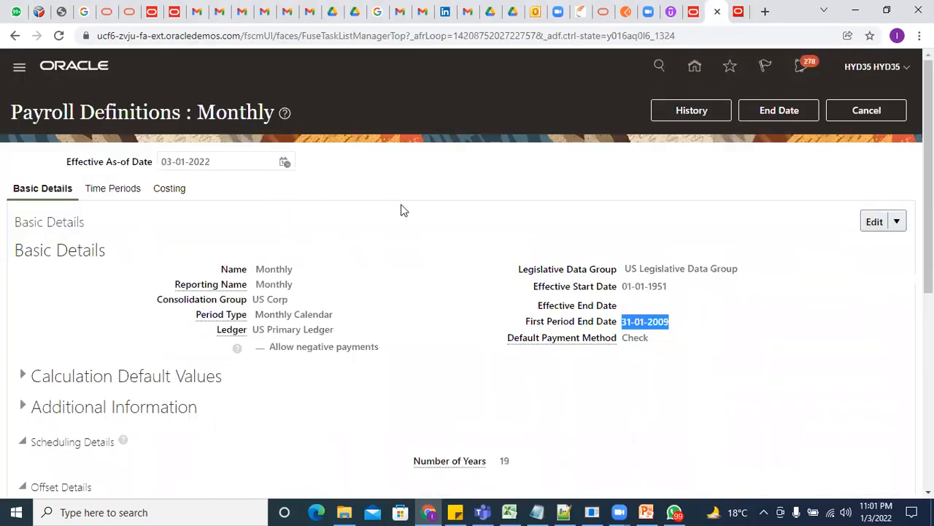
click(893, 113)
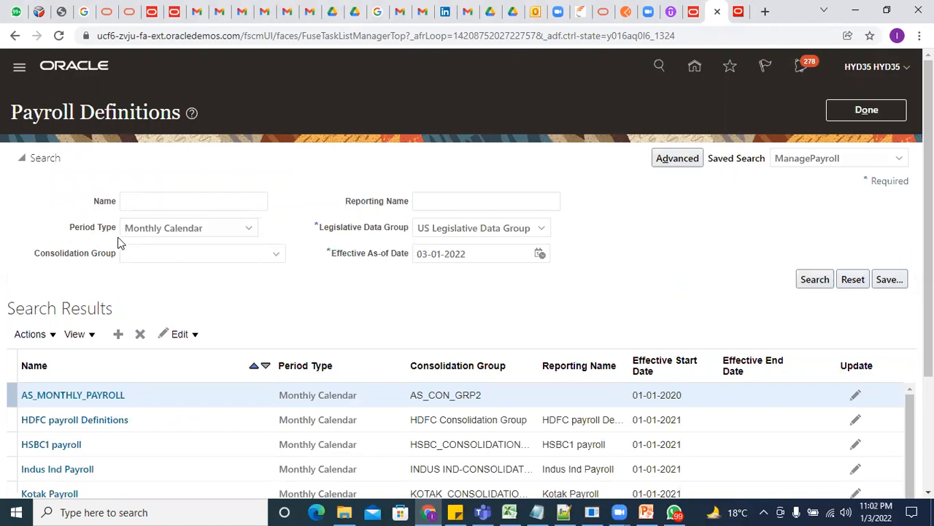
scroll(100, 369, down, 11)
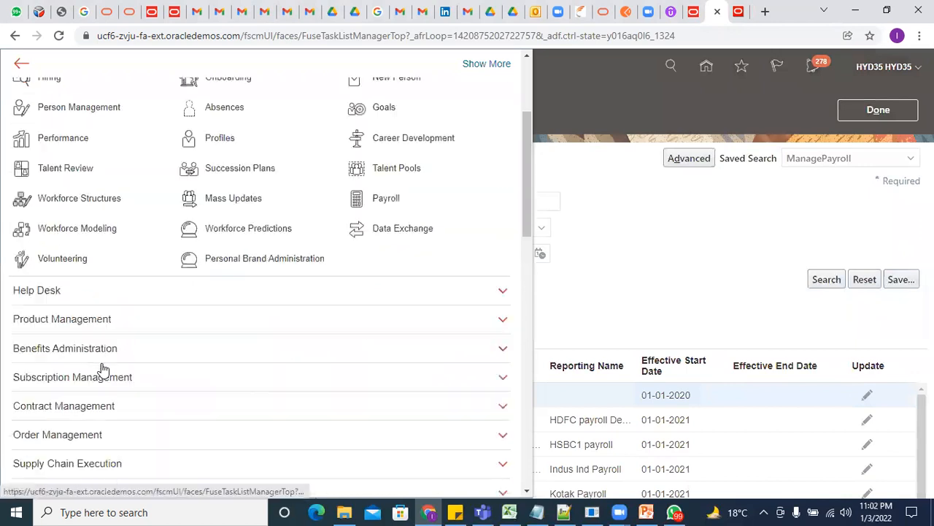
scroll(105, 365, down, 3)
scroll(257, 160, up, 3)
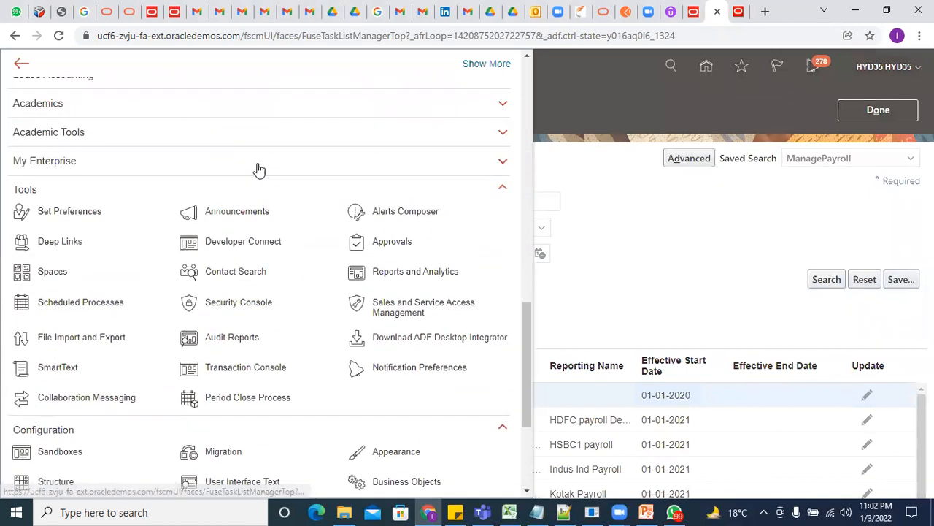
click(256, 309)
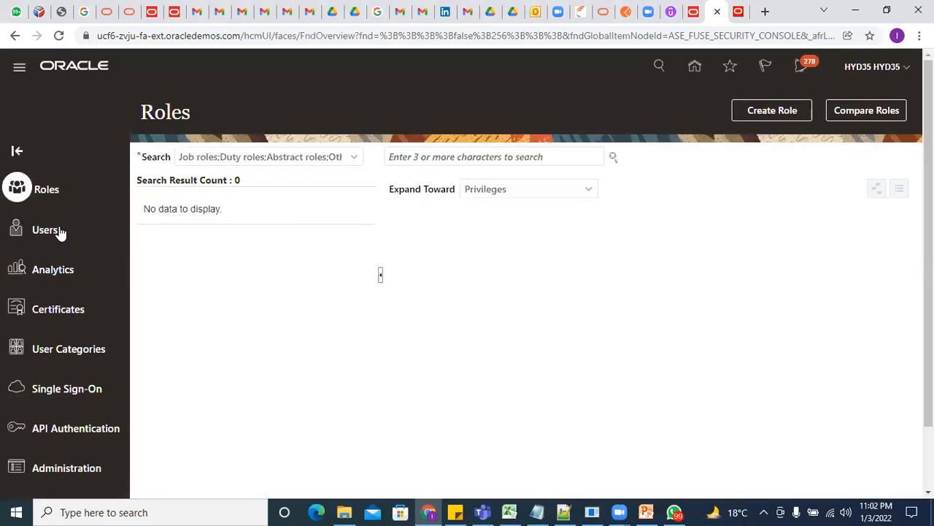
Search Users in the Security Console for the HR Specialist and open that account
click(61, 232)
click(496, 157)
text(CURTIS)
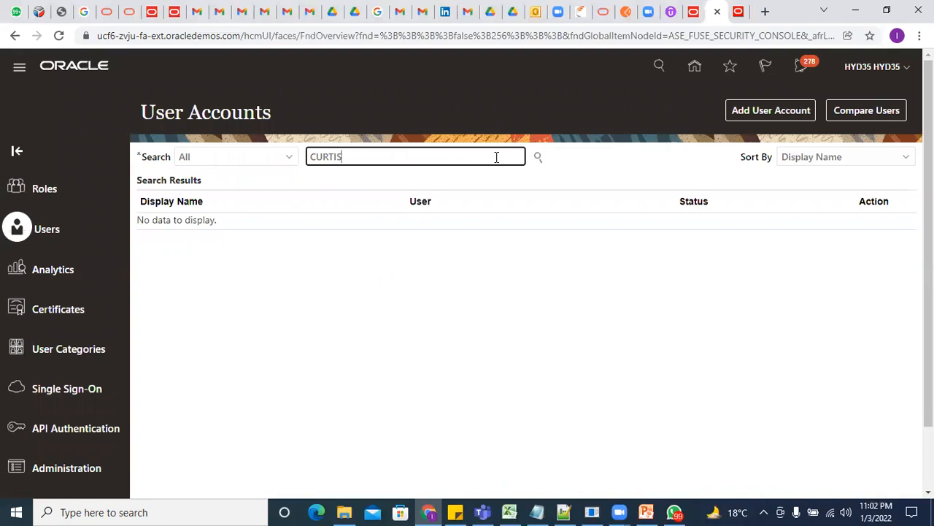
key(Return)
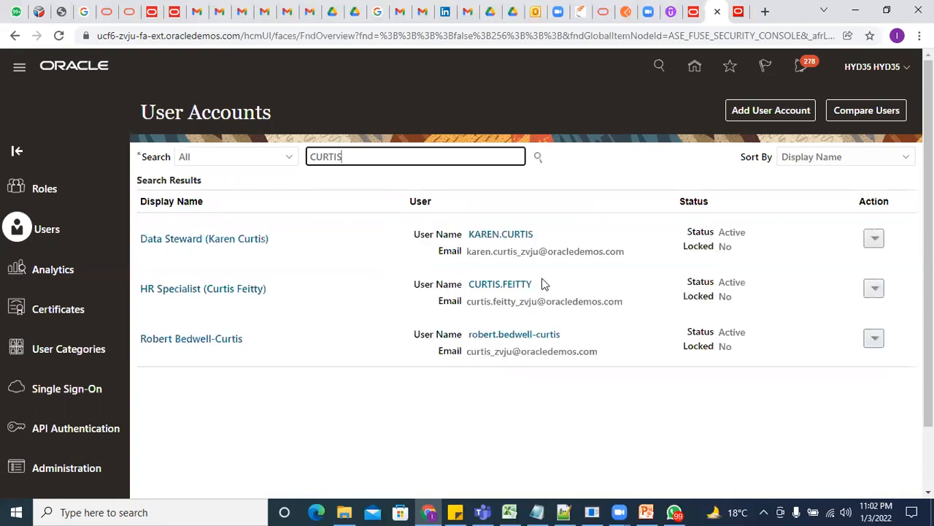
click(514, 285)
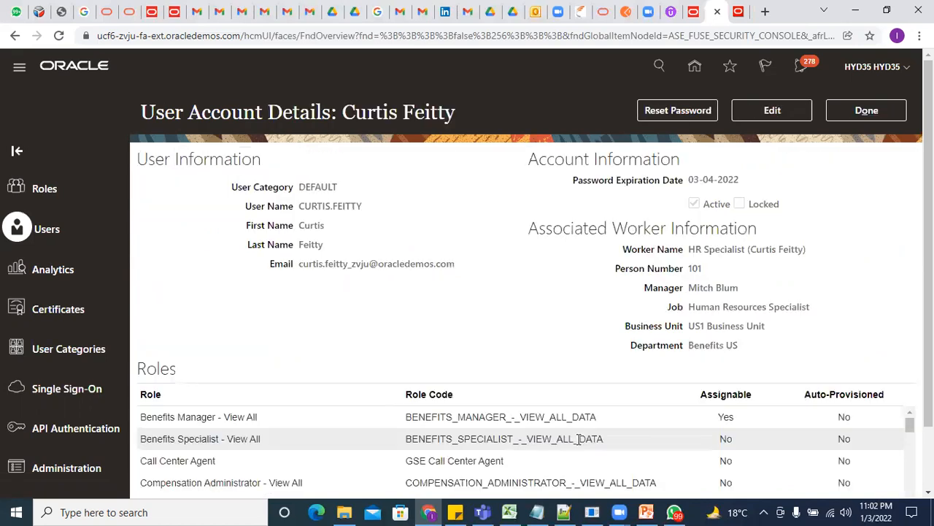
Manually reset the HR Specialist's password, entering and confirming the new password
click(688, 109)
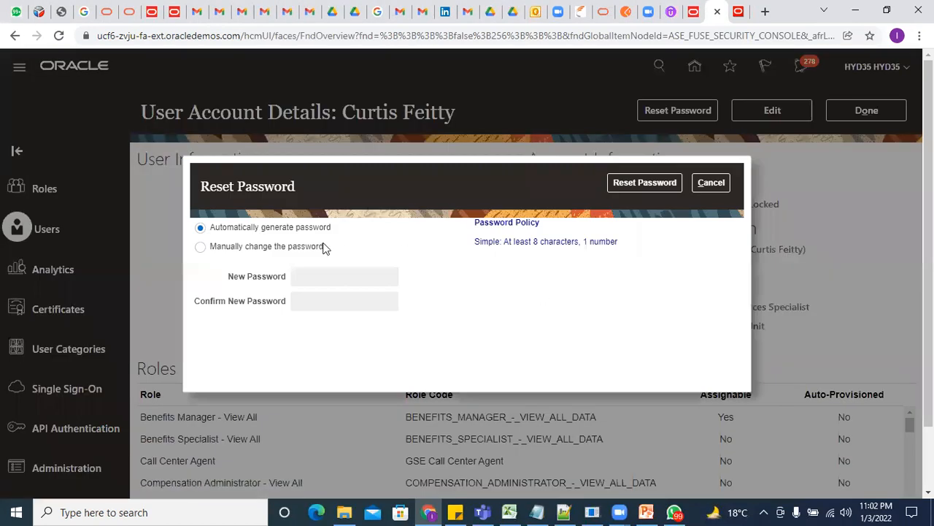
click(278, 249)
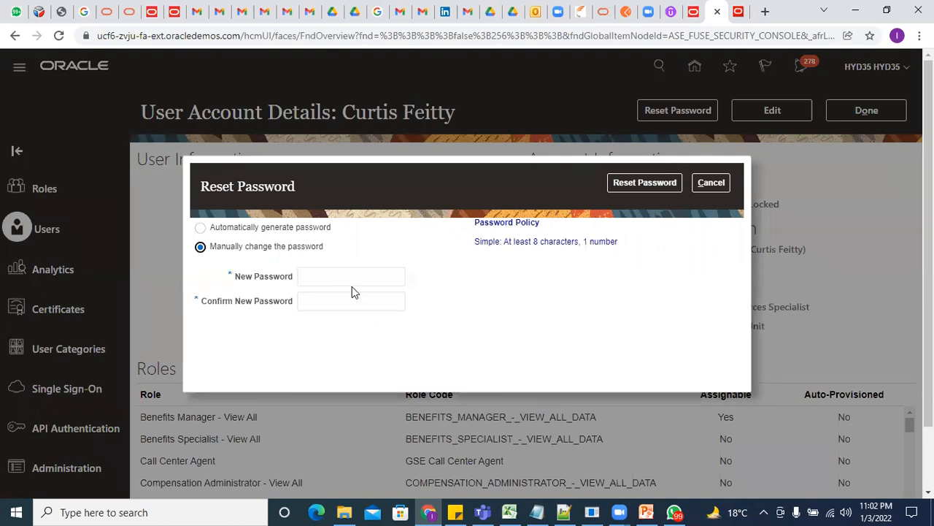
click(359, 278)
text(Welcome)
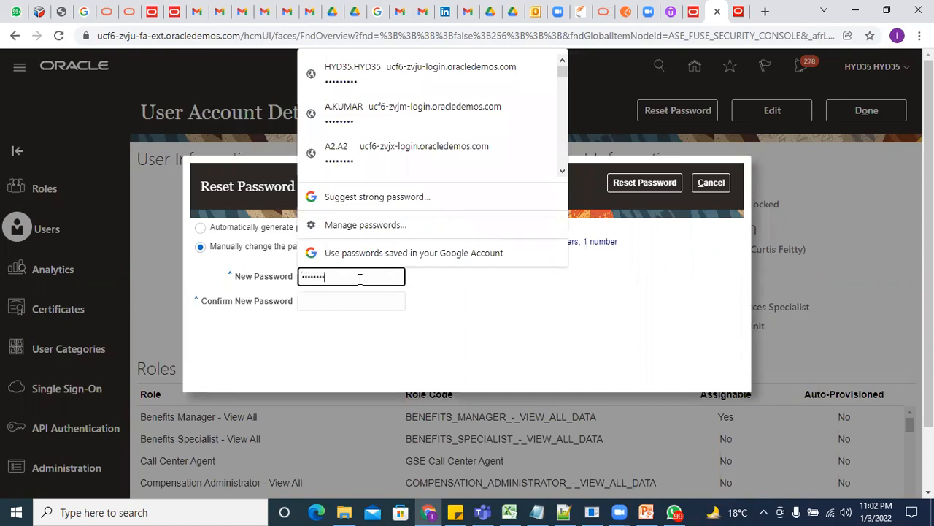
text(1)
key(Tab)
text(Welcome1)
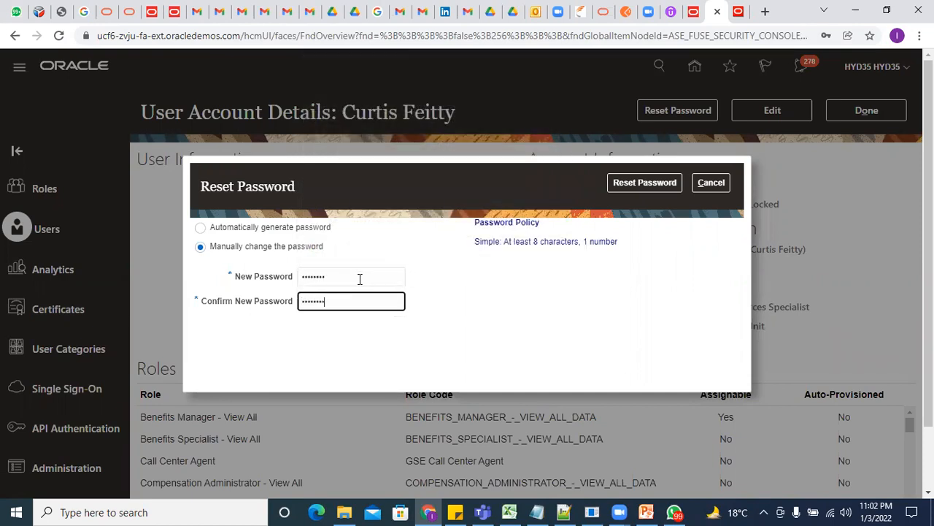
click(645, 183)
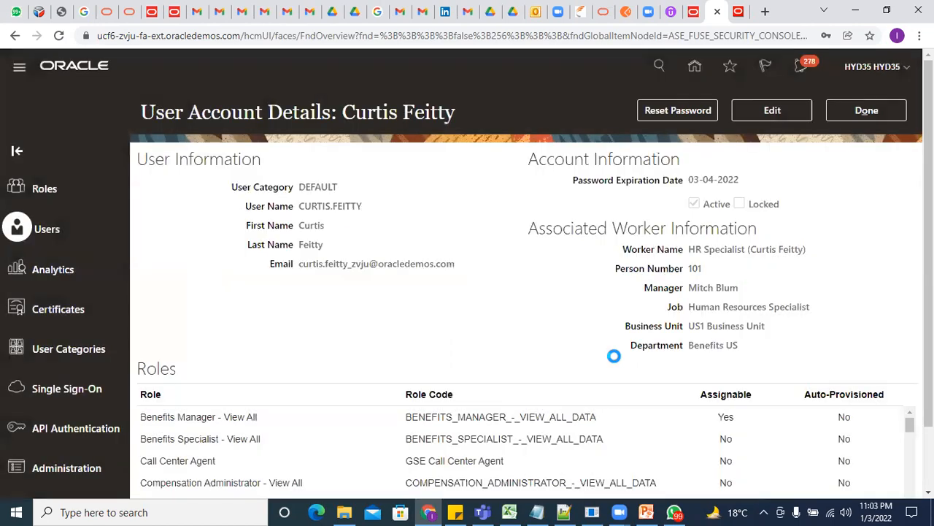
click(863, 109)
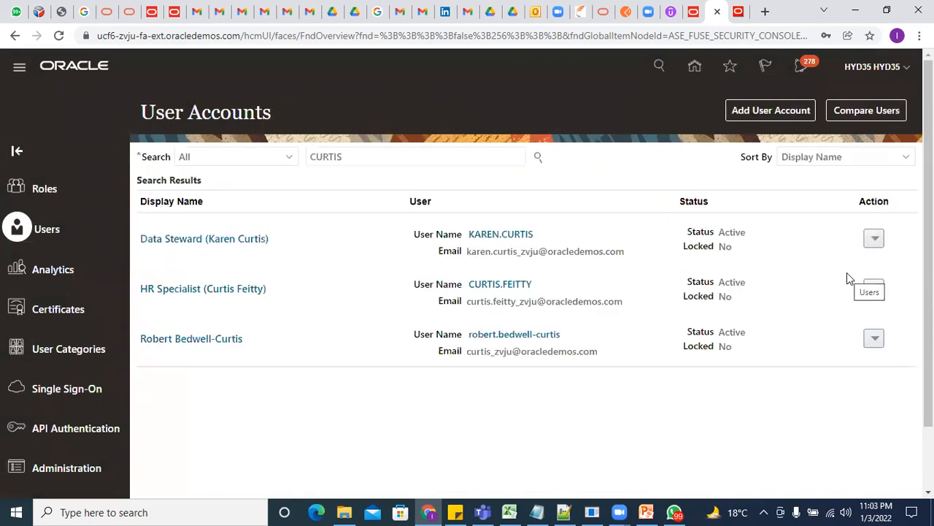
Sign out of the administrator account and confirm
click(892, 80)
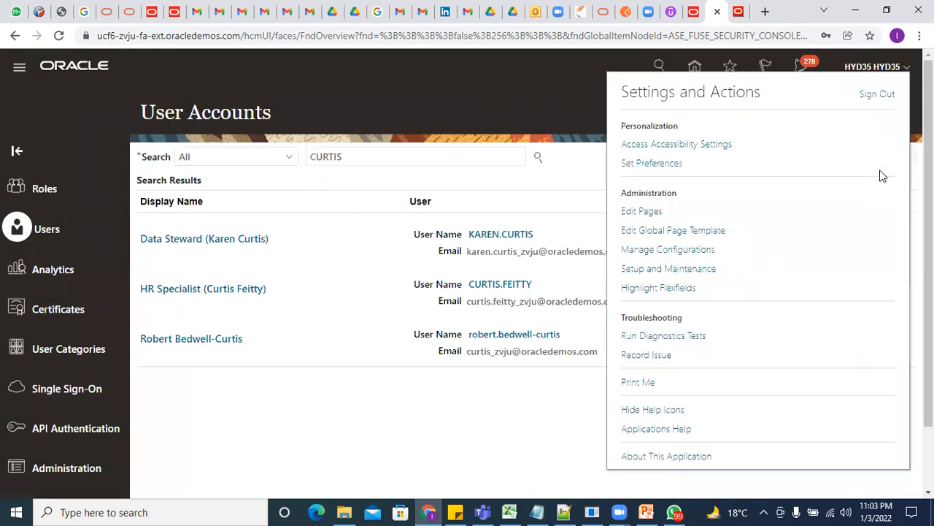
click(880, 96)
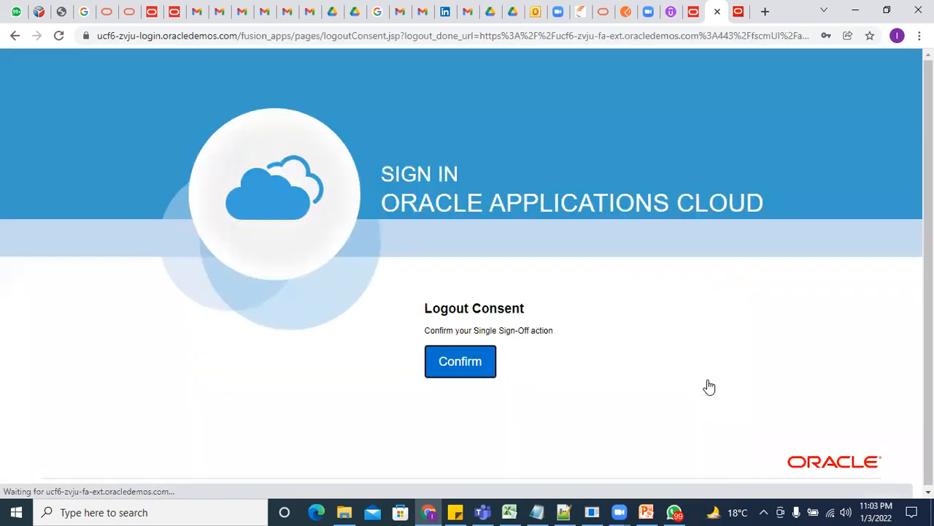
click(443, 358)
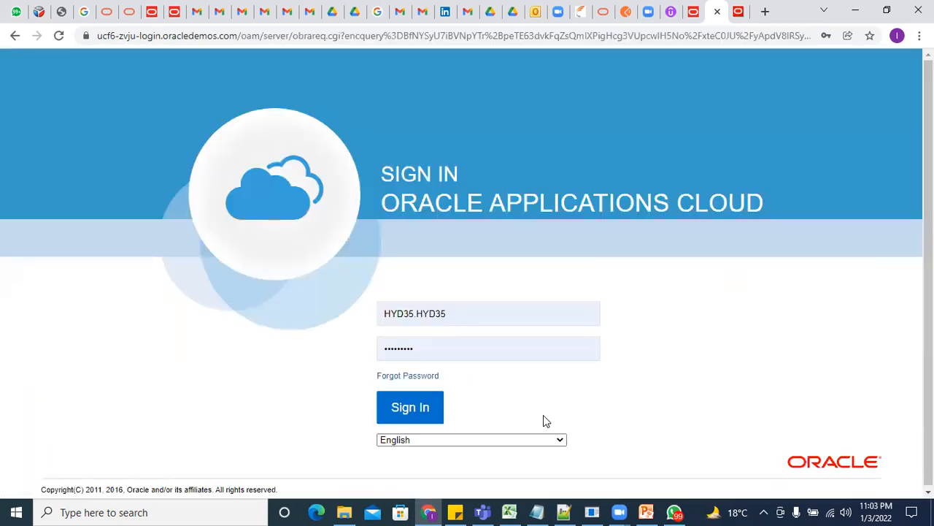
Sign in with the HR Specialist's saved user name and password
drag(488, 317, 125, 284)
text(CURT)
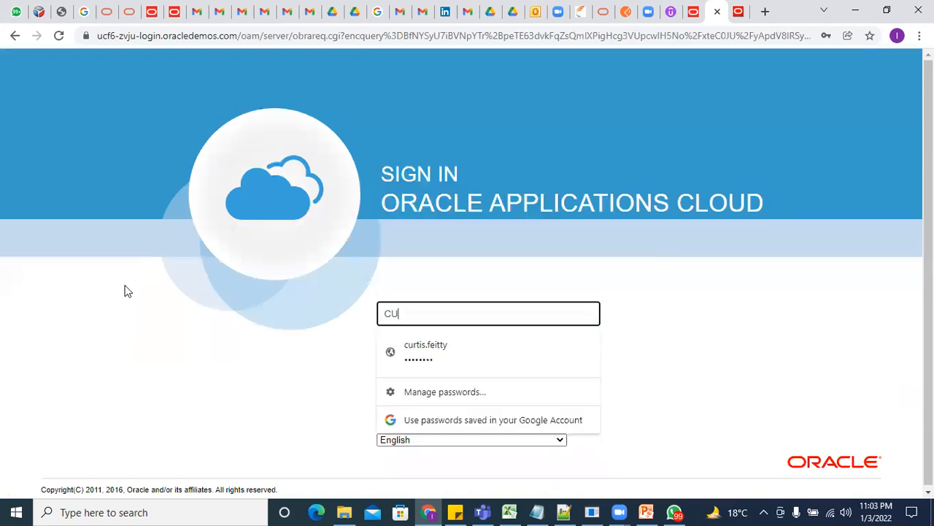
click(454, 353)
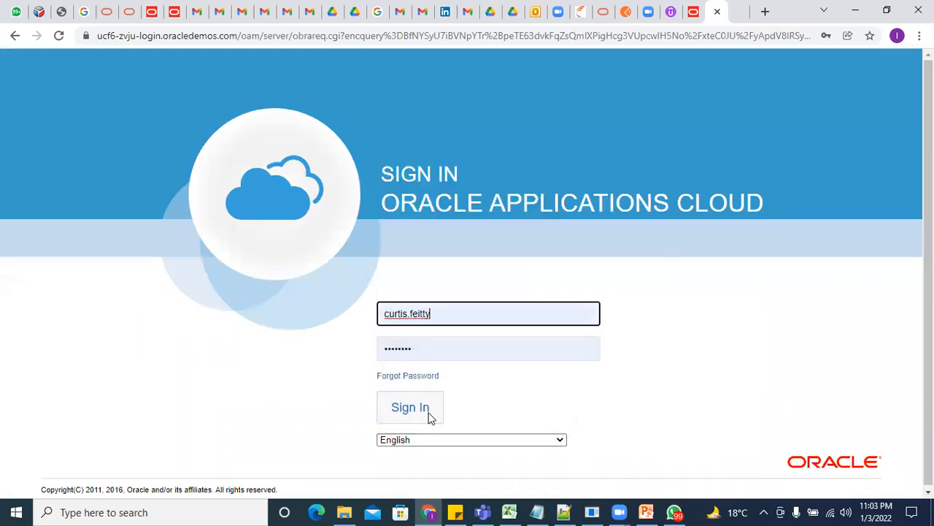
click(428, 413)
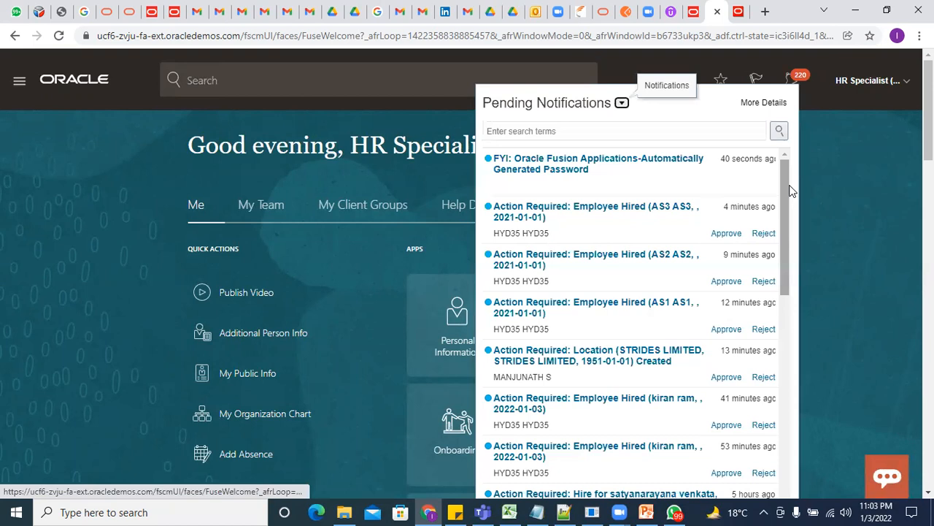
Approve the Employee Hired notification for AS3 AS3
click(726, 234)
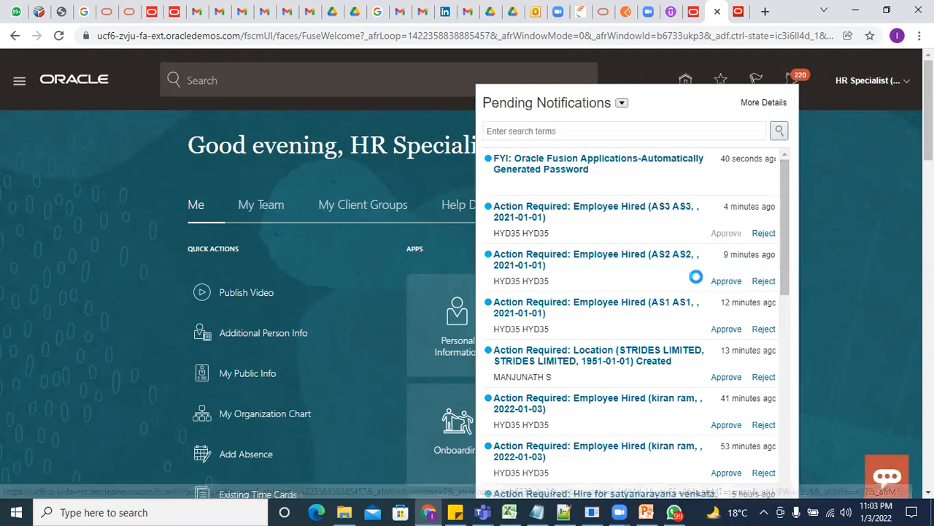
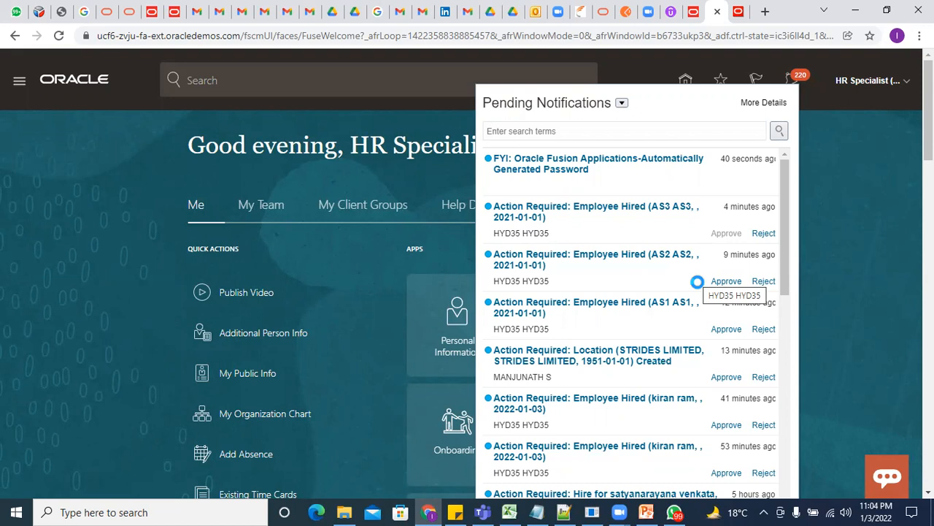
Approve the AS3 and AS1 Employee Hired requests, then move to the Transactions tab
click(725, 289)
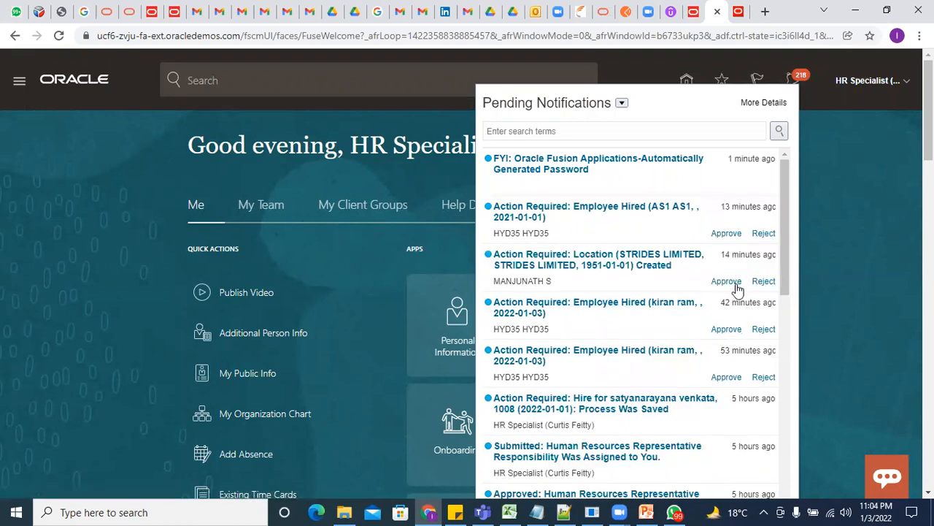
click(726, 233)
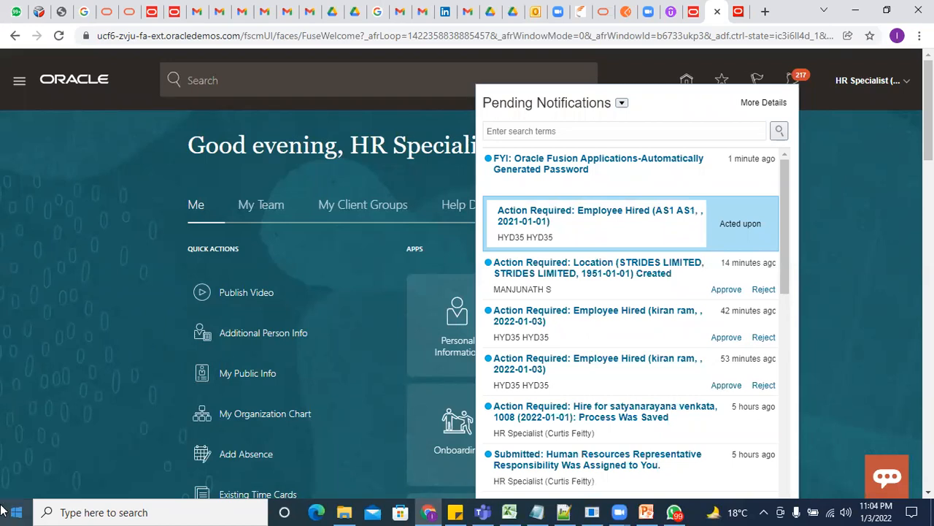
click(739, 11)
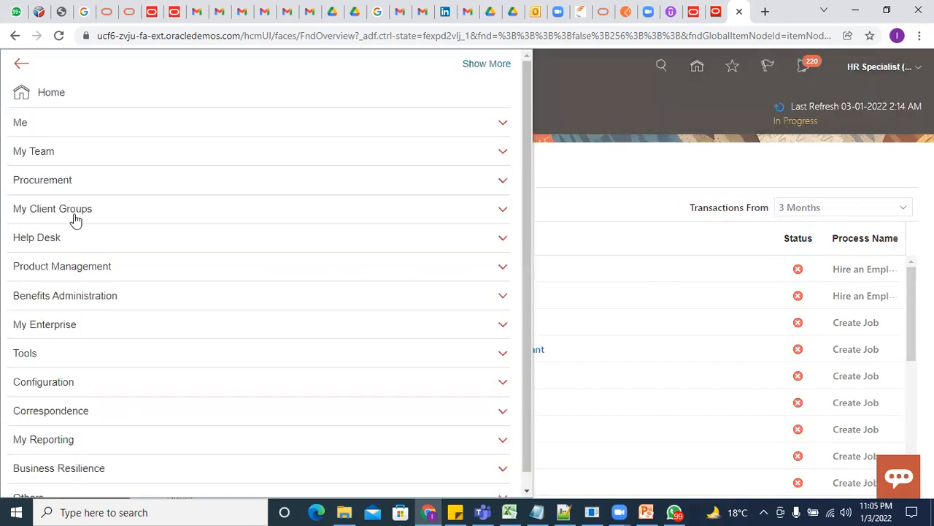
click(73, 210)
Search Person Management for the worker named AS1
click(91, 264)
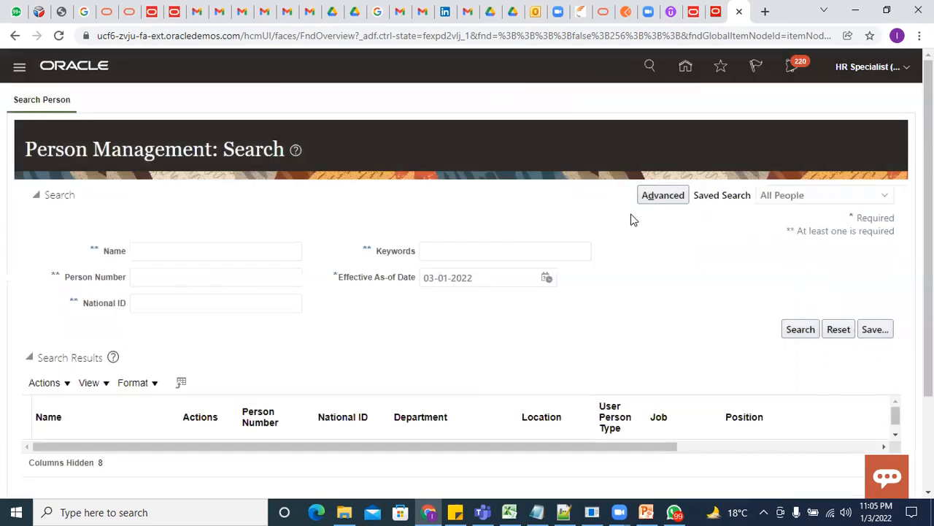
click(204, 244)
text(AS1)
click(790, 330)
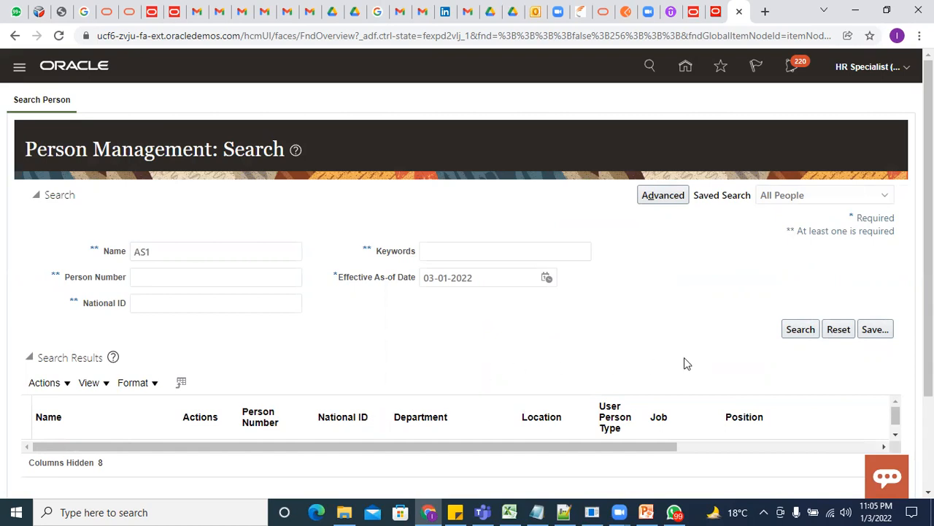
click(792, 329)
Return to the home tab, close the pending notifications and go full screen
click(715, 11)
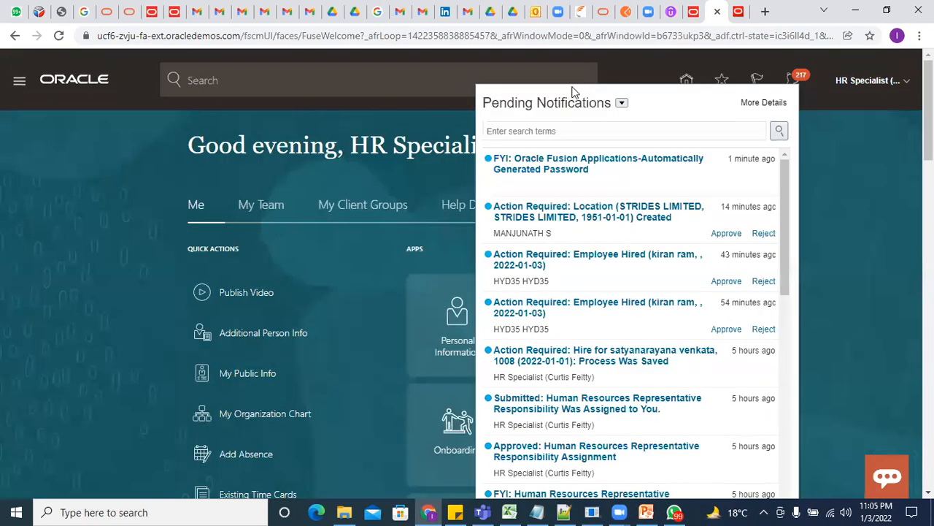
click(857, 127)
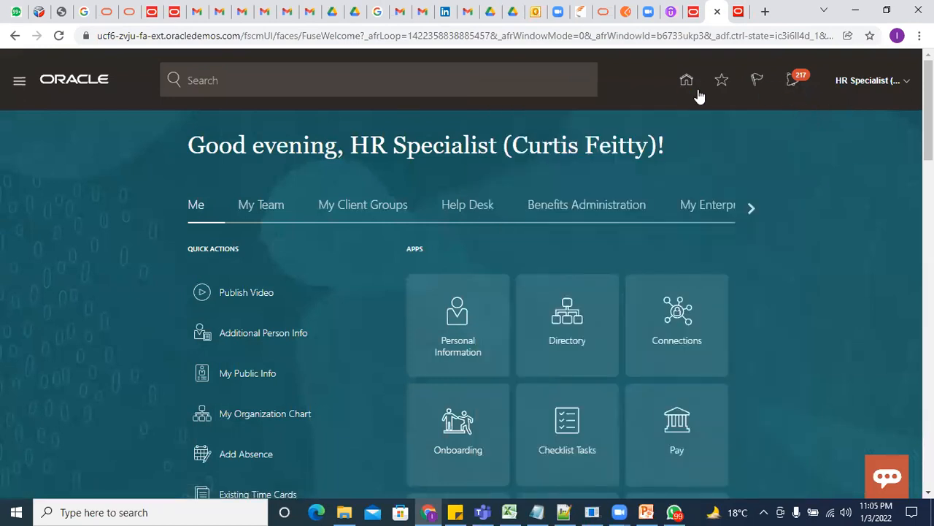
key(F11)
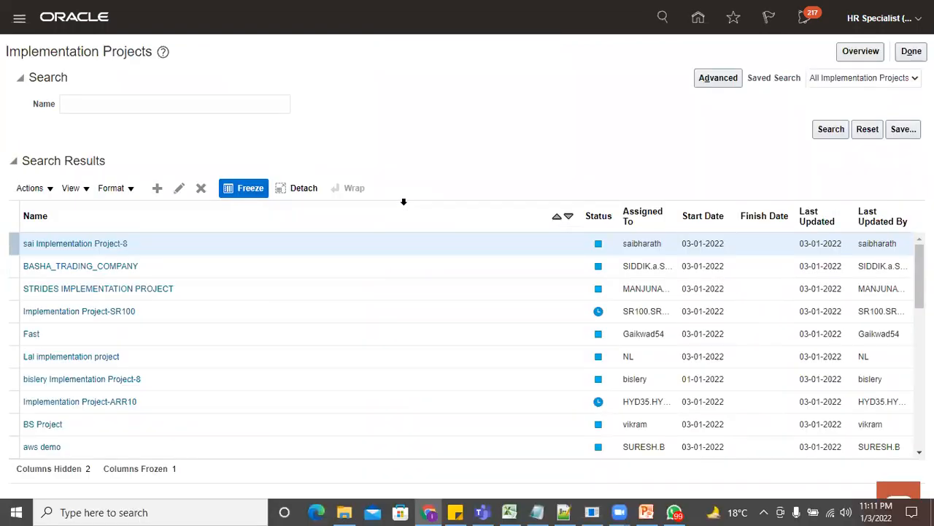
Find and open the HCM Implementation Project
click(133, 105)
text(HCM)
key(Return)
click(96, 246)
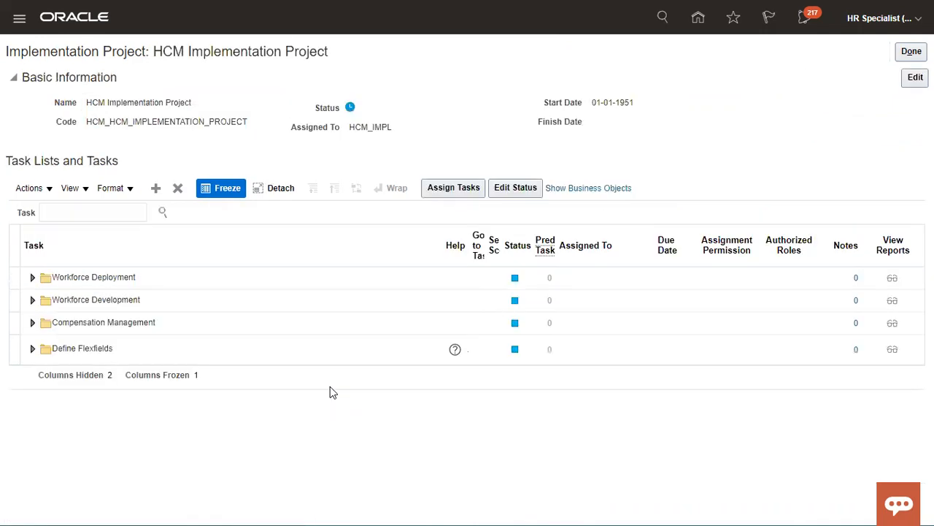
Locate the Manage Object Groups task under Define Object Groups and select its scope
click(132, 212)
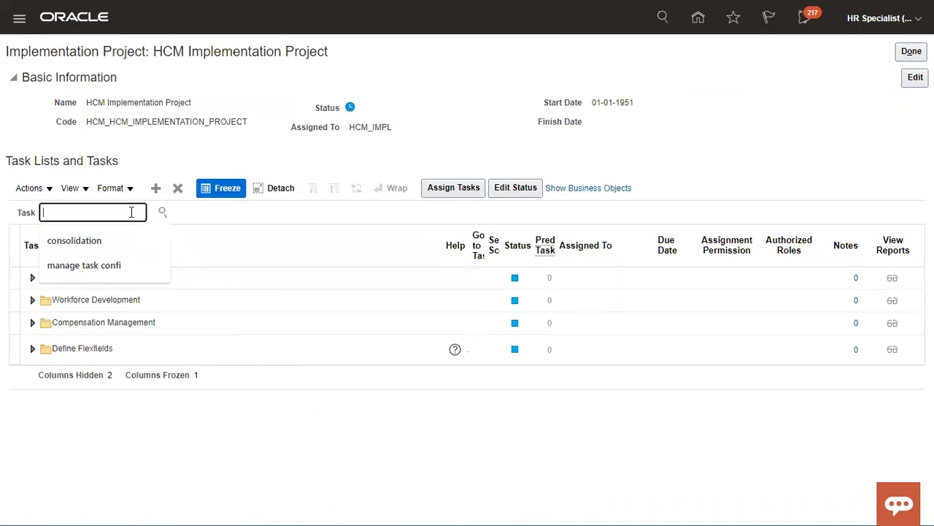
text(BJECT GROUP)
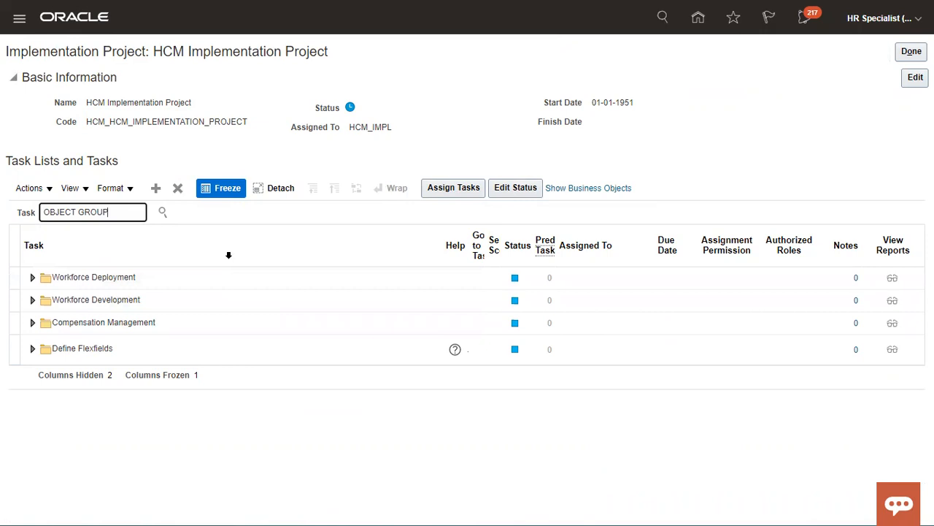
key(Return)
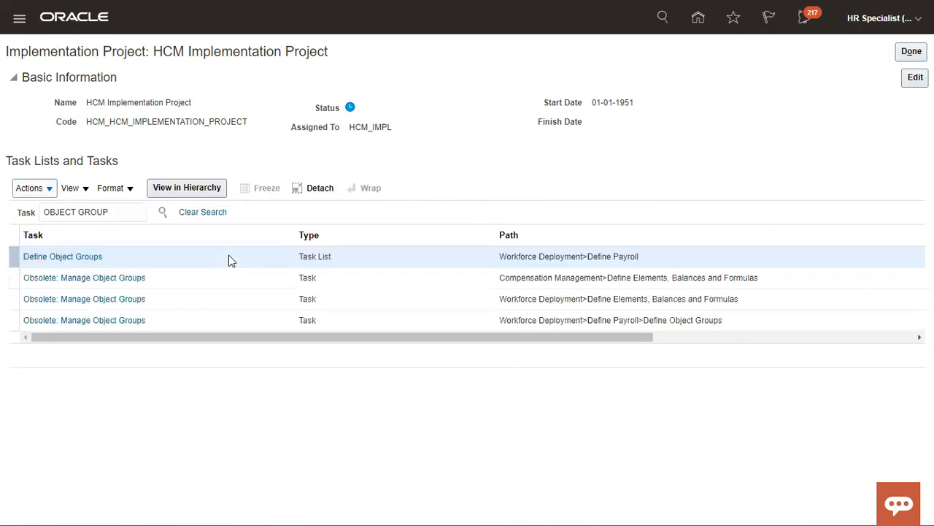
click(93, 261)
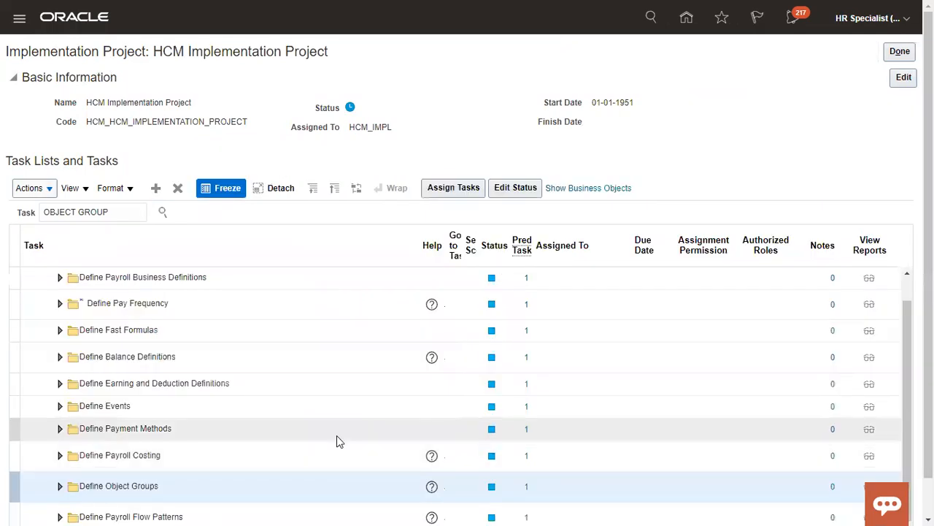
scroll(153, 476, down, 1)
click(60, 448)
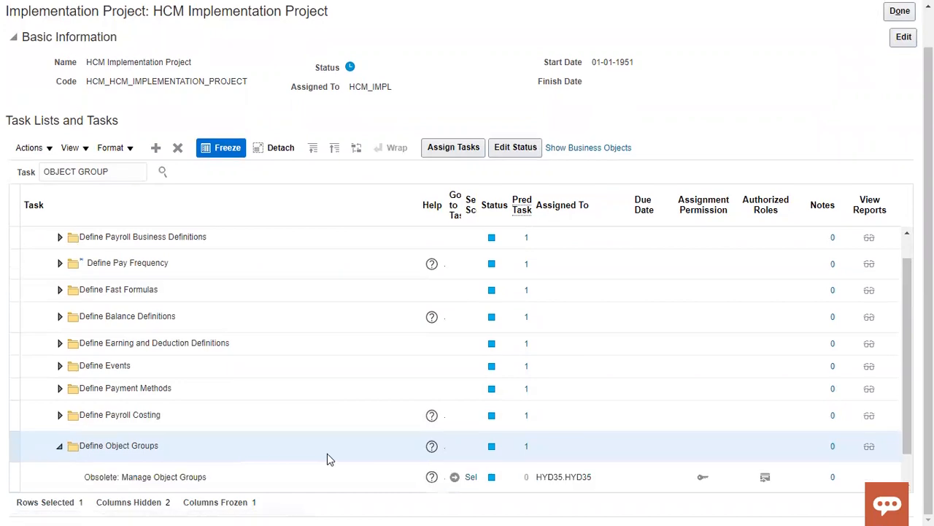
click(472, 447)
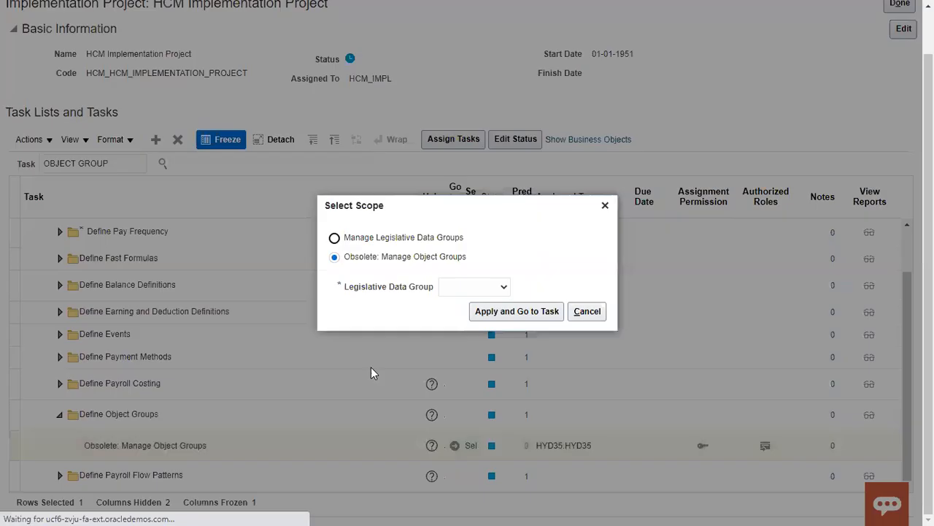
Set the task scope to US Legislative Data Group and start a new object group
click(457, 288)
click(461, 318)
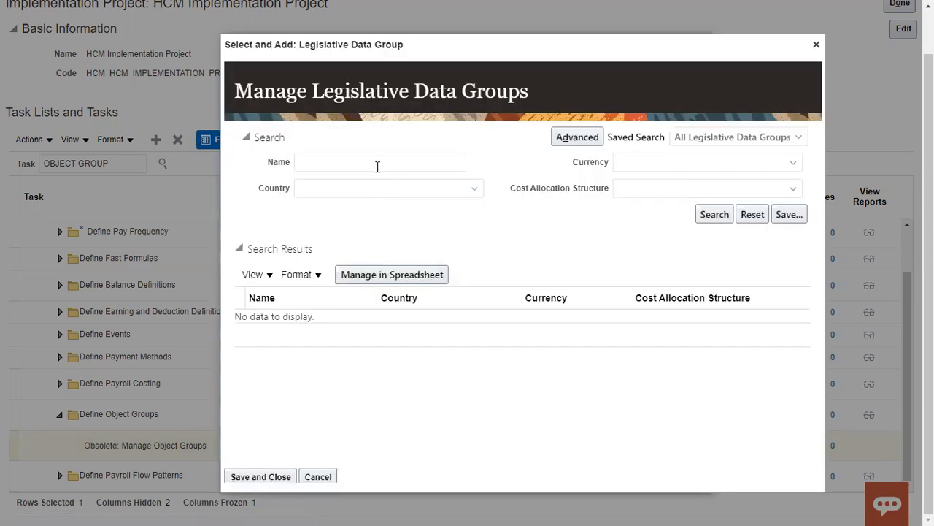
click(378, 163)
click(371, 187)
click(697, 214)
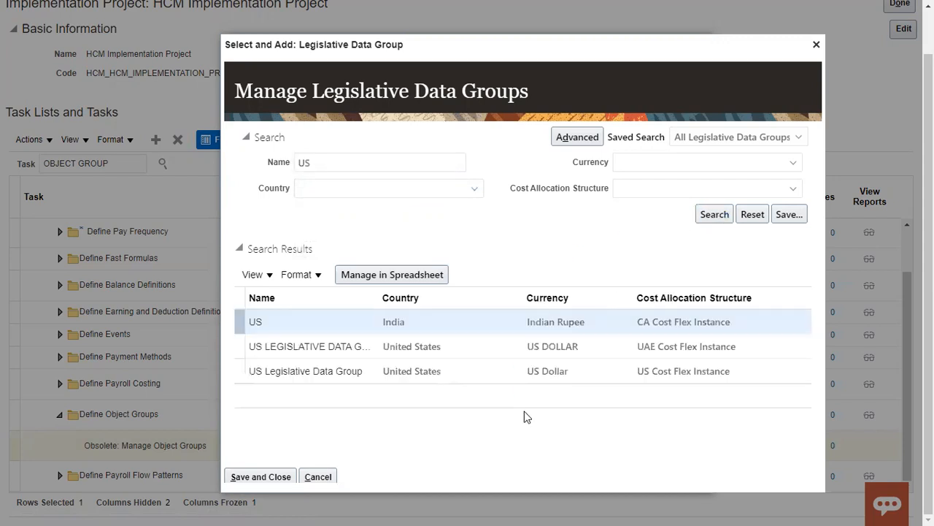
click(409, 371)
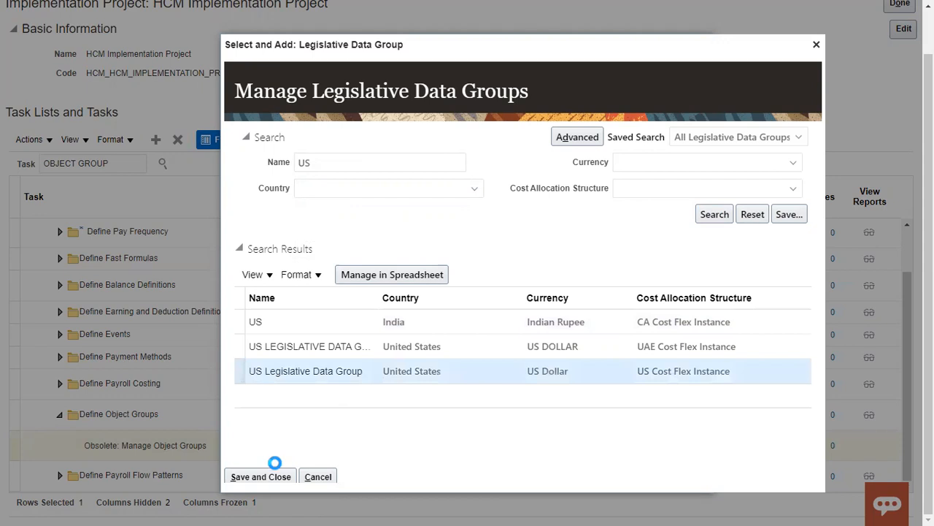
click(263, 476)
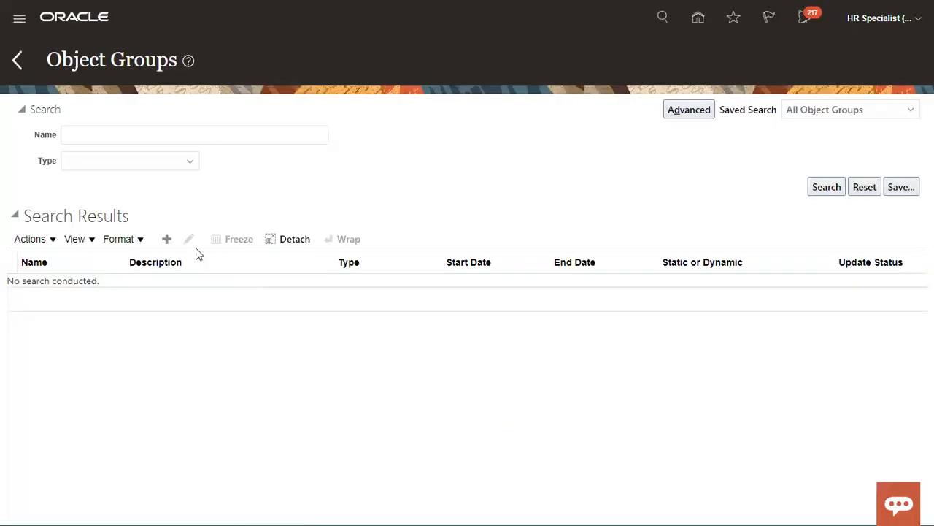
click(168, 241)
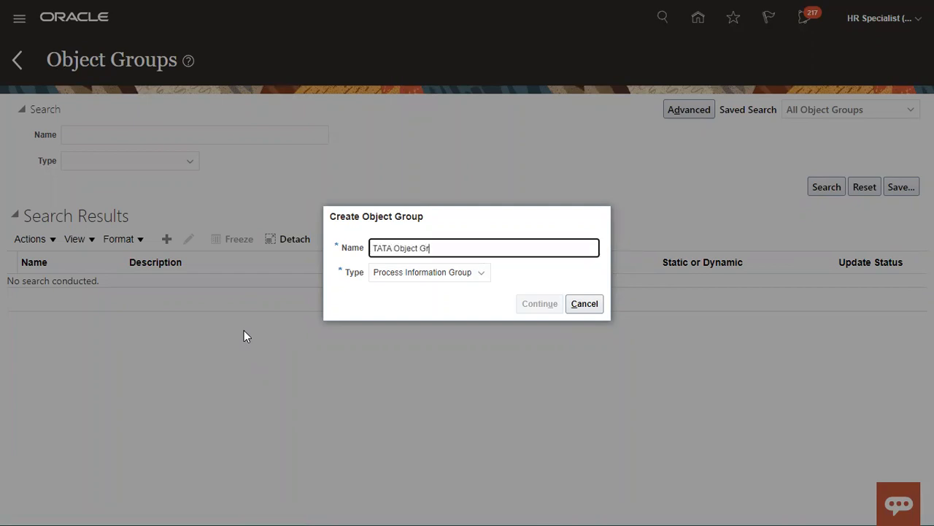
Define TCS Object Group as a static Payroll Relationship Group and save it
click(449, 275)
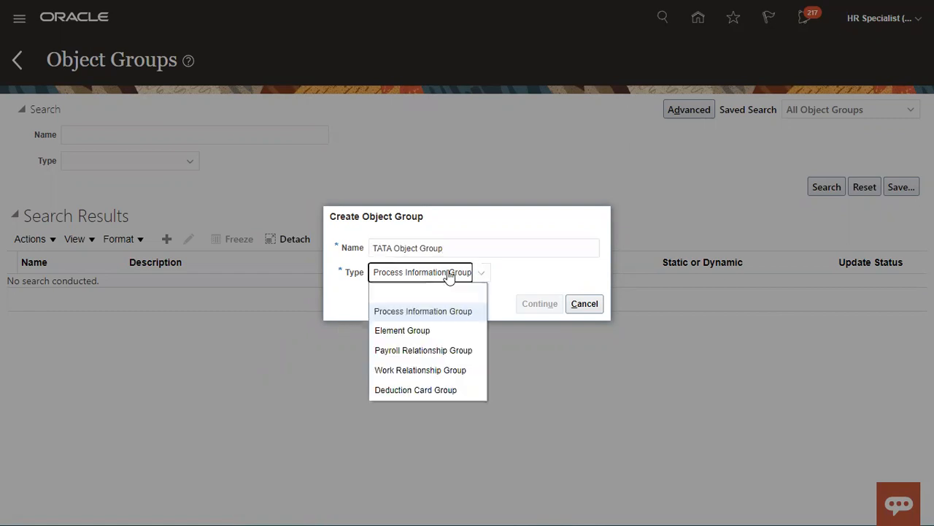
click(432, 352)
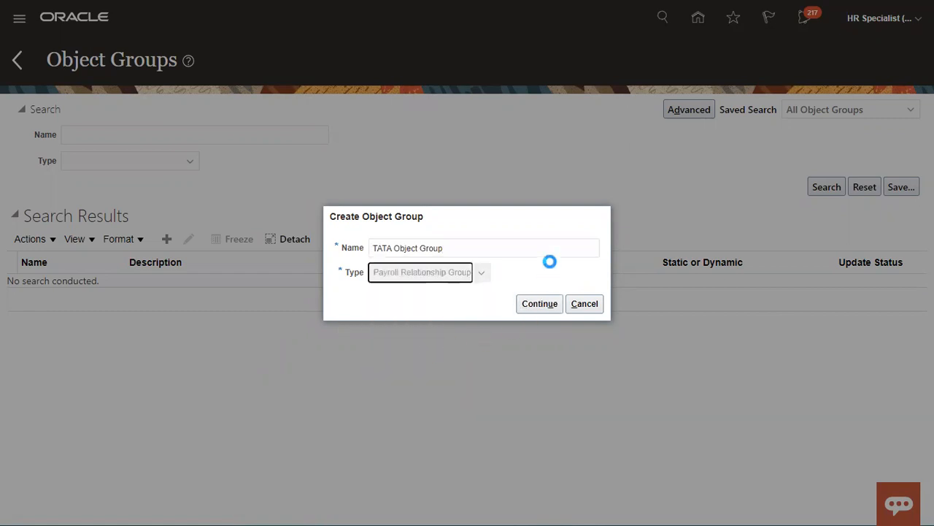
click(456, 276)
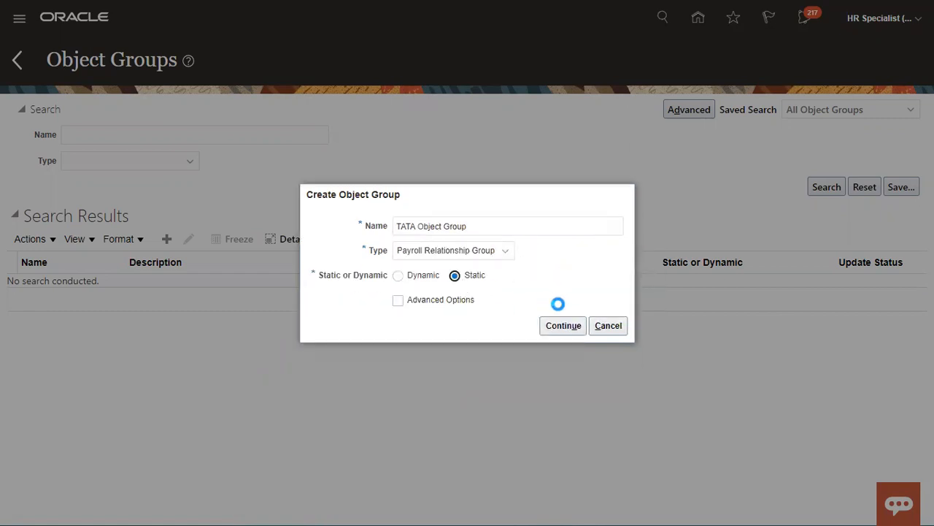
click(561, 326)
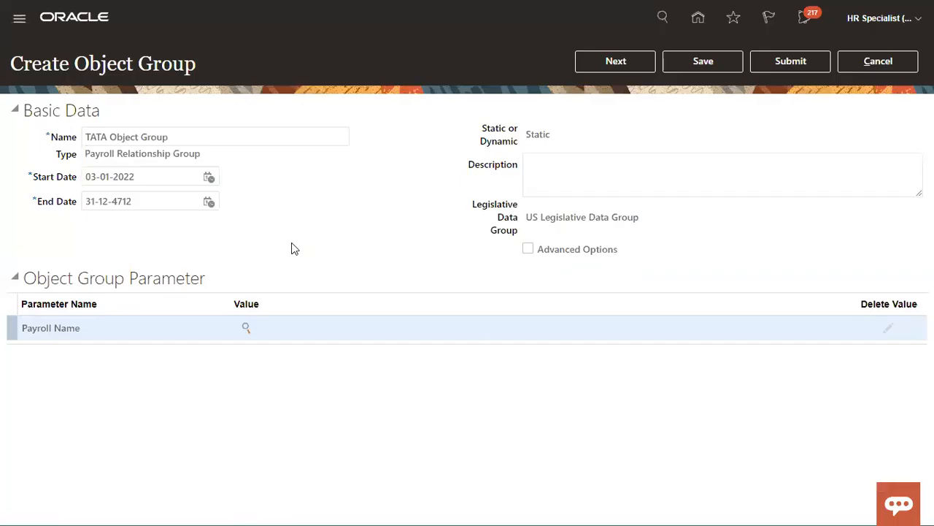
click(700, 61)
click(617, 66)
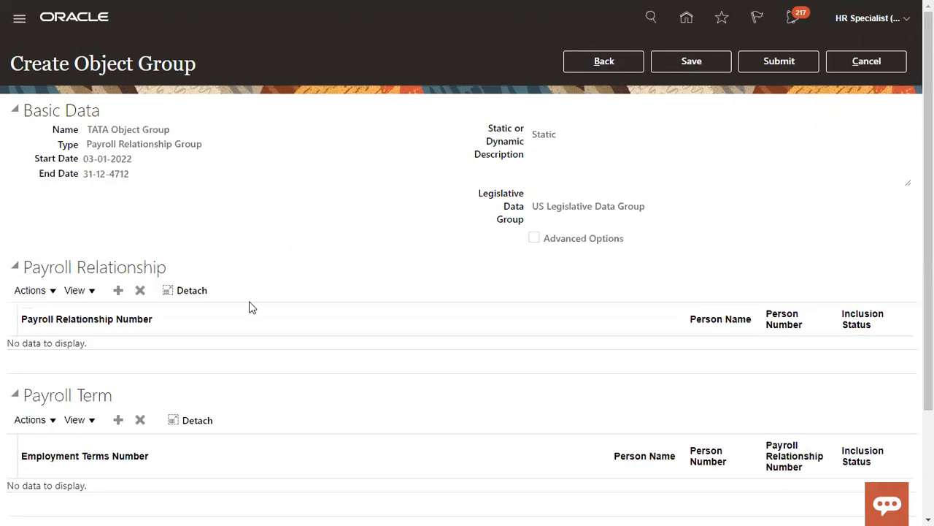
Add worker AS1's payroll relationship to the group
click(118, 290)
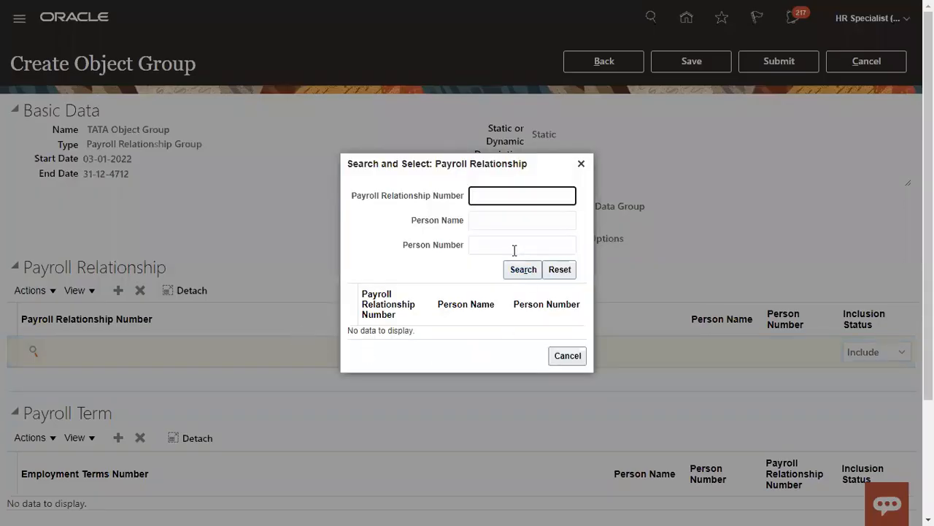
click(492, 221)
text(AS1)
click(523, 269)
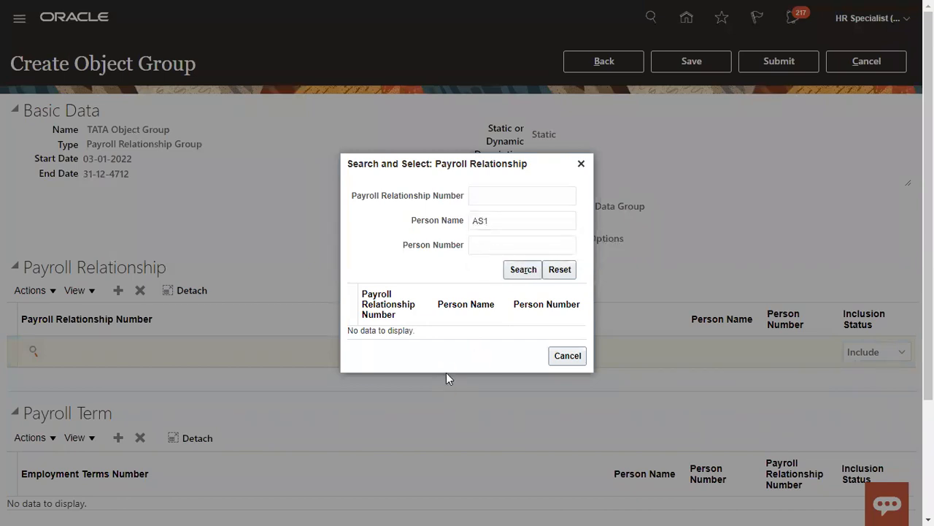
click(511, 270)
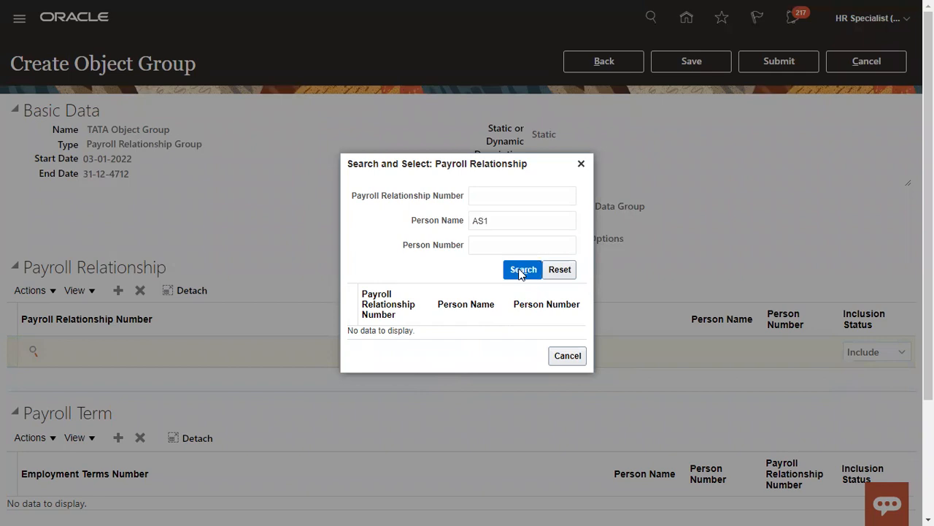
click(520, 221)
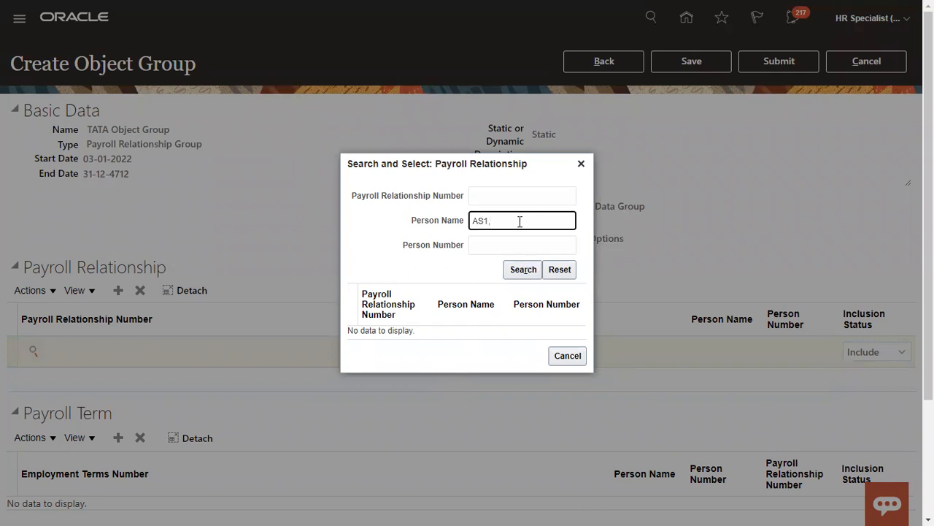
click(530, 270)
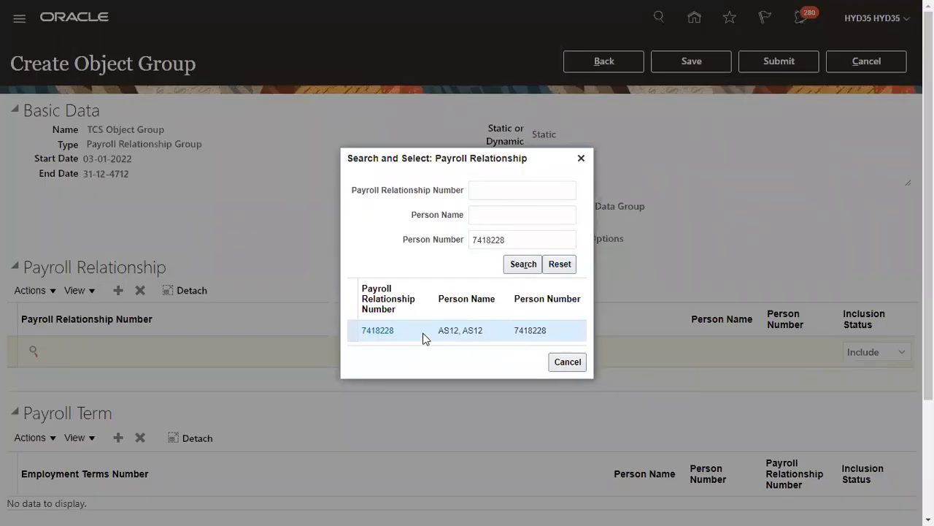
click(381, 333)
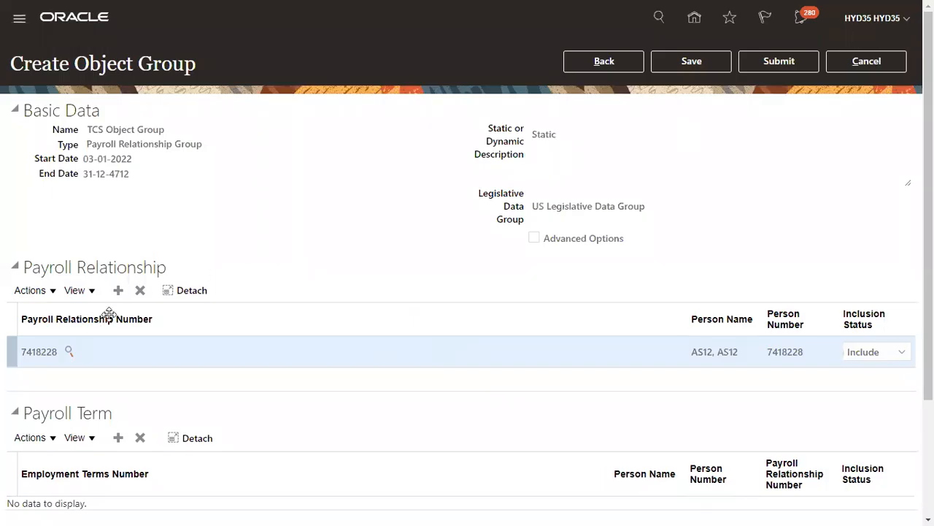
Add the second worker's payroll relationship by person number and submit the group
click(118, 291)
click(34, 352)
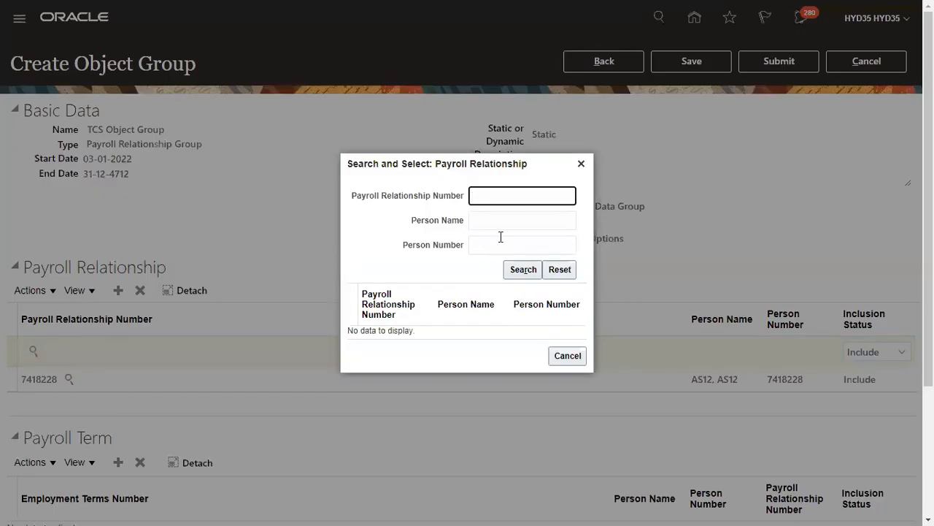
click(500, 244)
text(74182289)
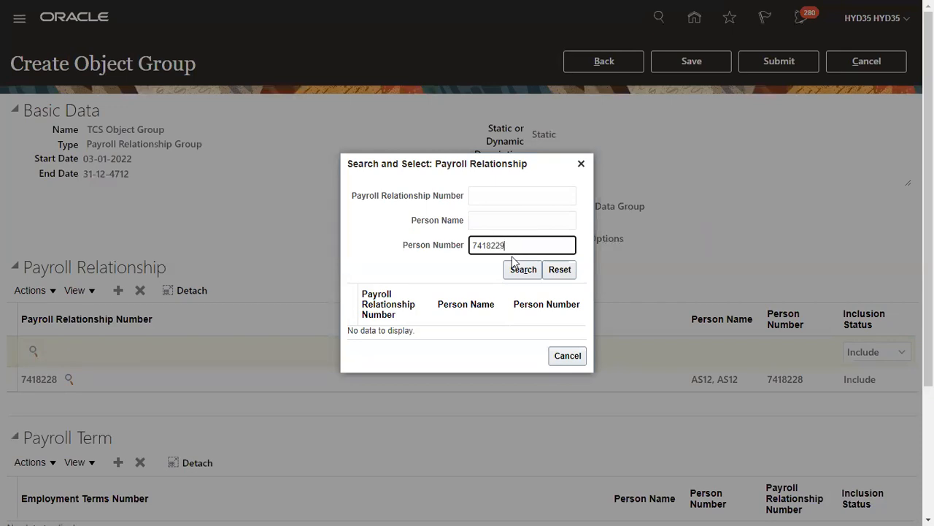
click(522, 269)
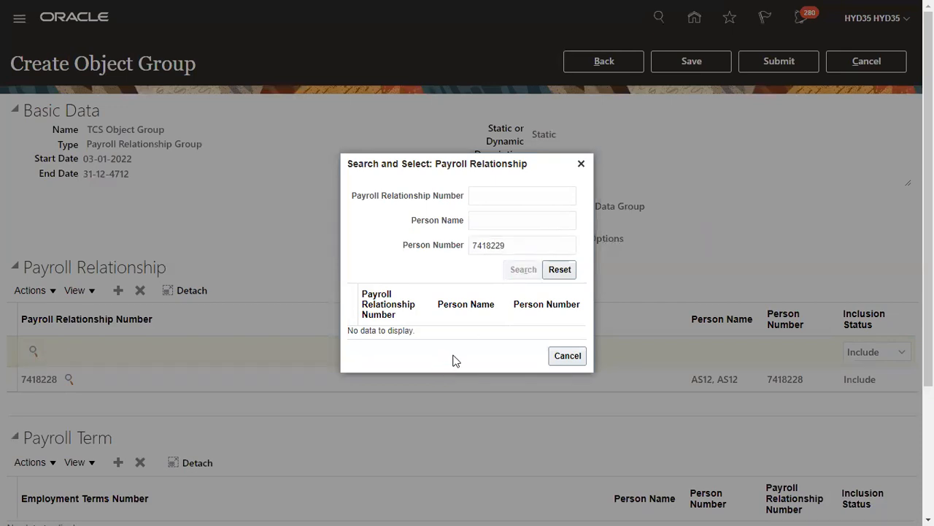
click(385, 332)
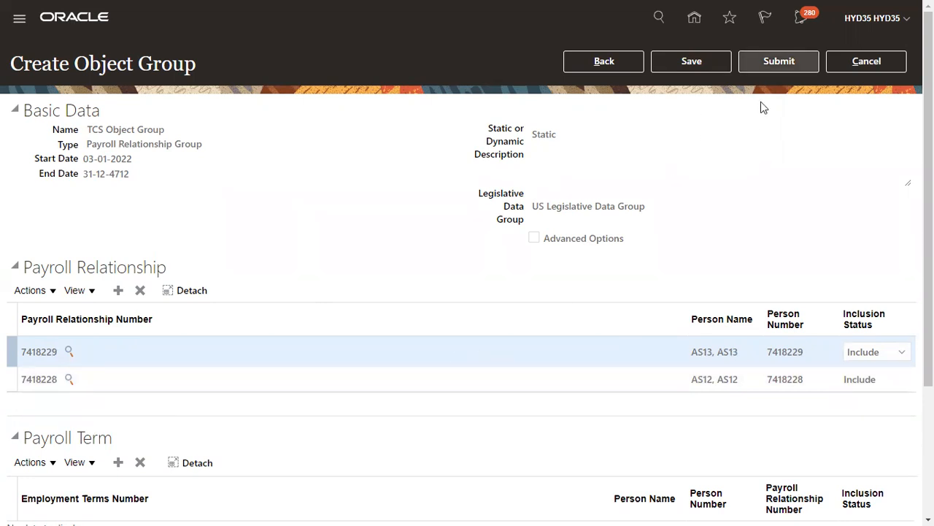
click(774, 62)
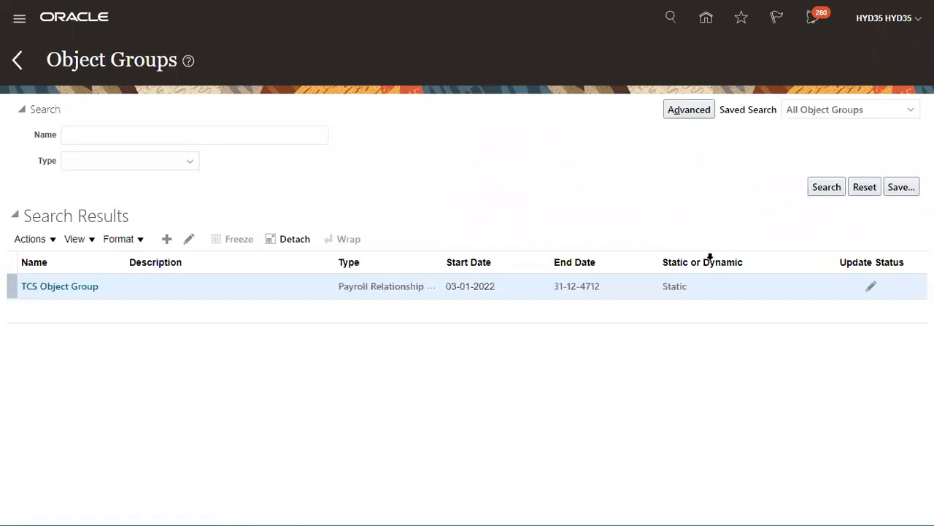
Go to the Payroll work area's Submit a Flow page
click(19, 20)
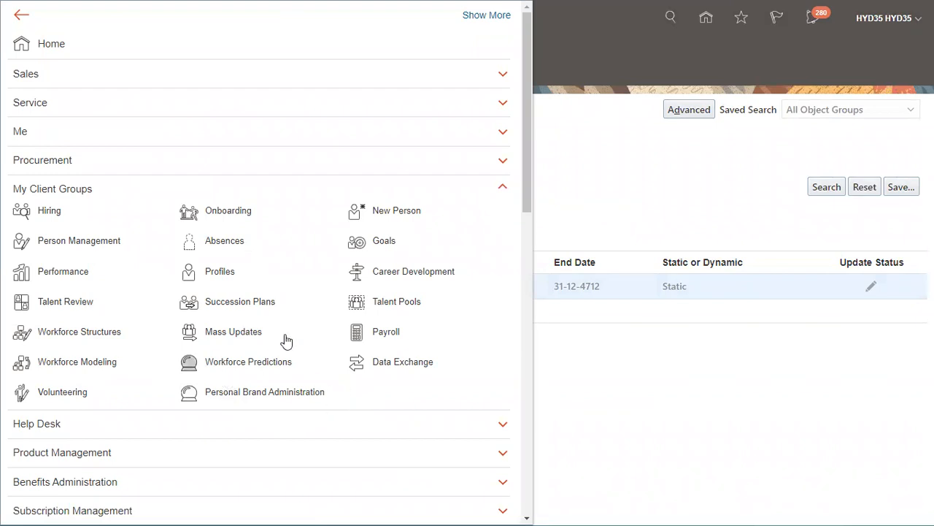
click(391, 337)
scroll(398, 358, down, 5)
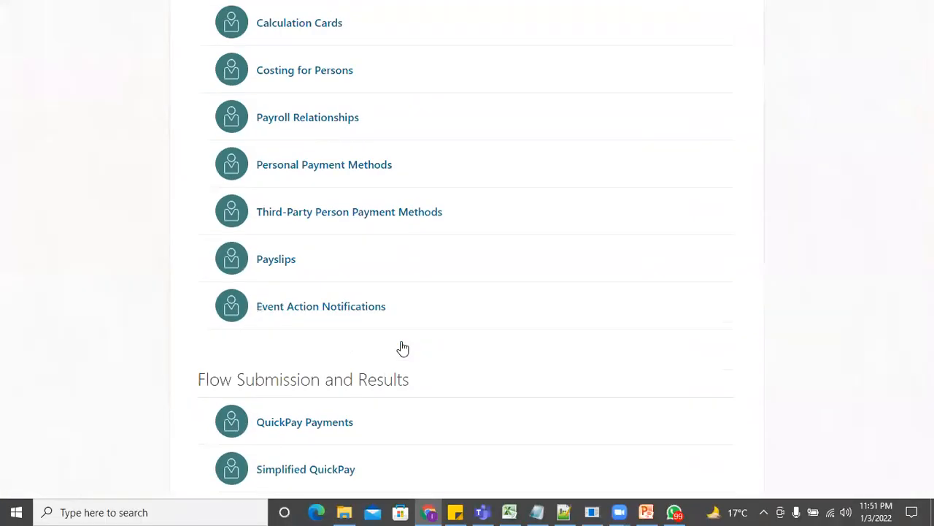
scroll(395, 354, down, 4)
click(300, 338)
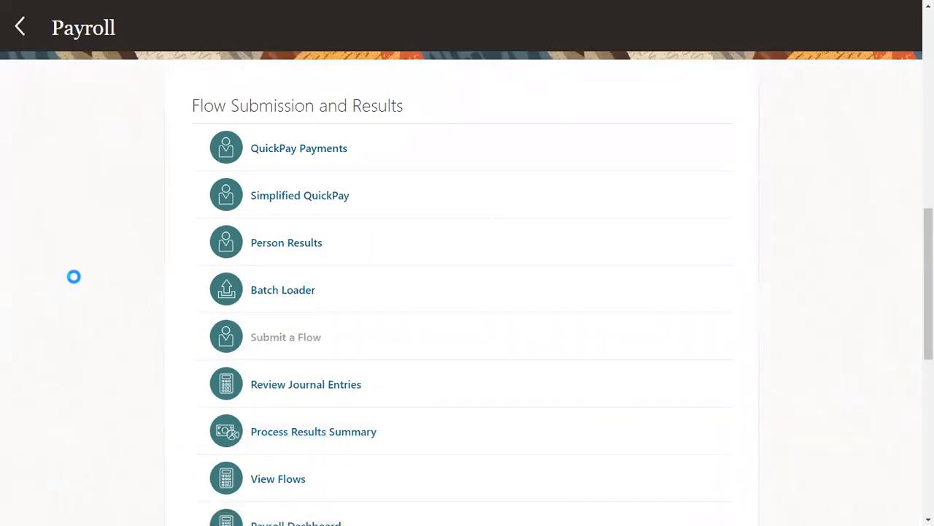
Choose US Legislative Data Group and open the Standard Payroll Flow
click(336, 119)
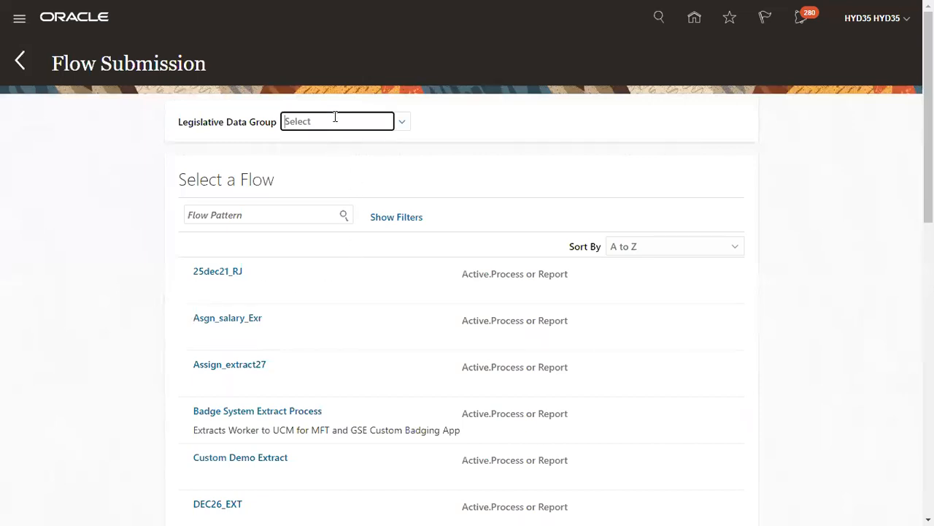
text(US)
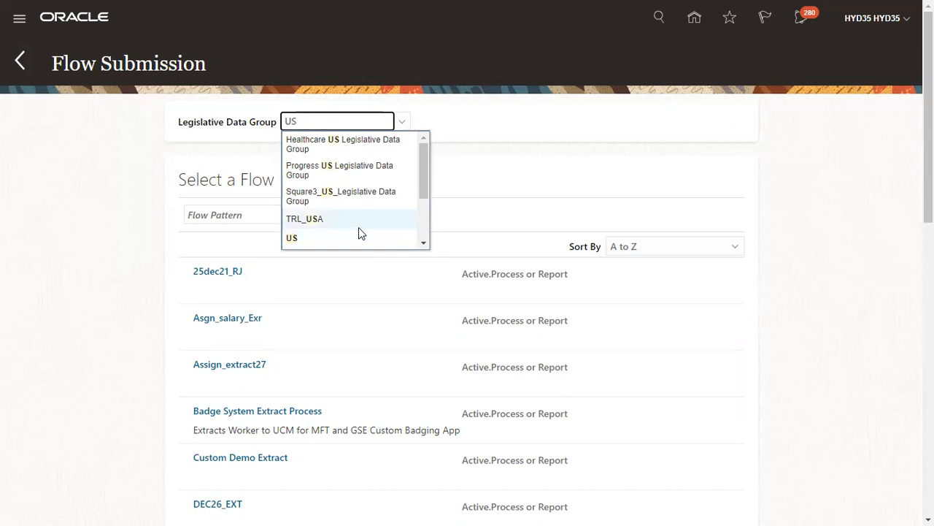
drag(424, 184, 425, 227)
click(365, 196)
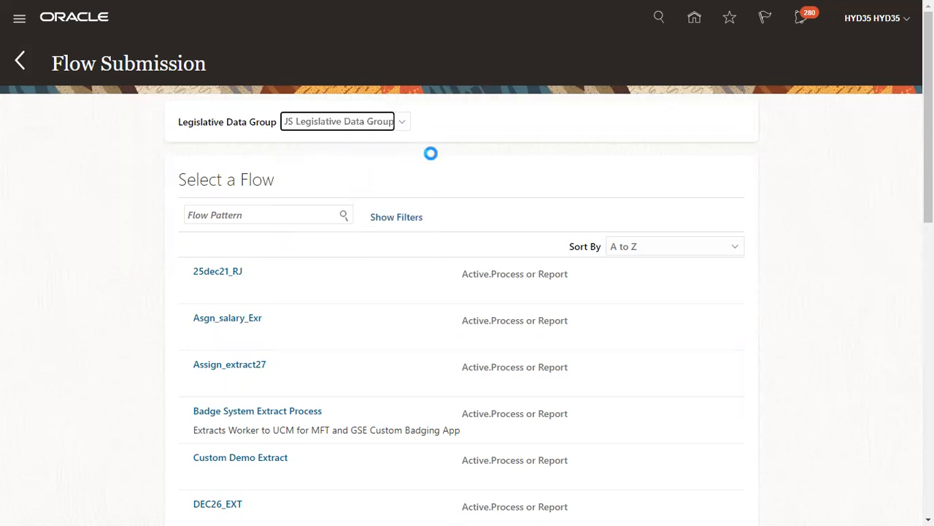
click(262, 214)
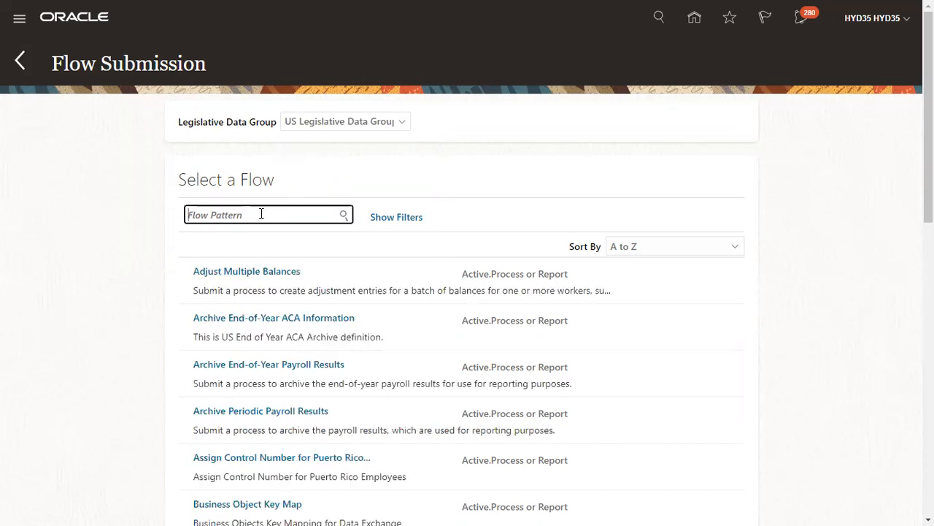
text(Stan)
click(283, 369)
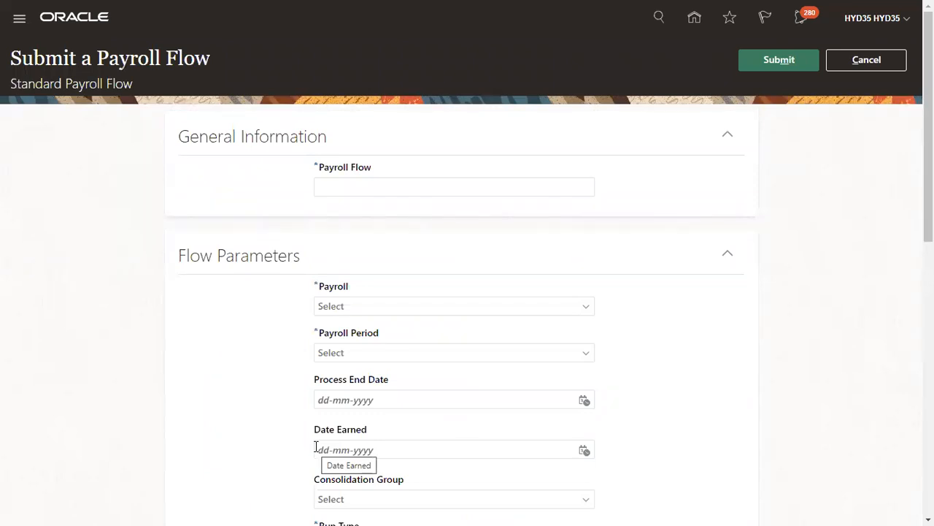
Name the flow TCS Test Payroll and set Payroll to Monthly
click(411, 181)
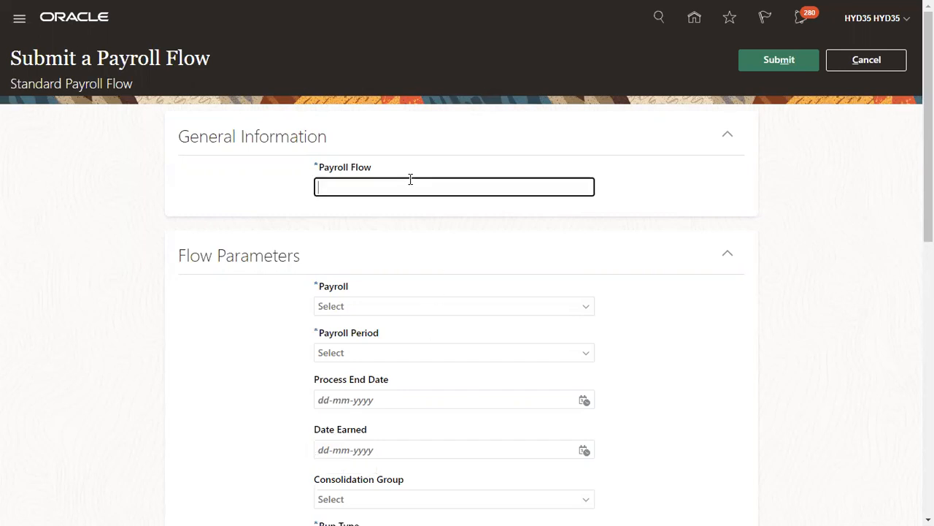
text(TCS Test Payroll)
key(Tab)
key(Tab)
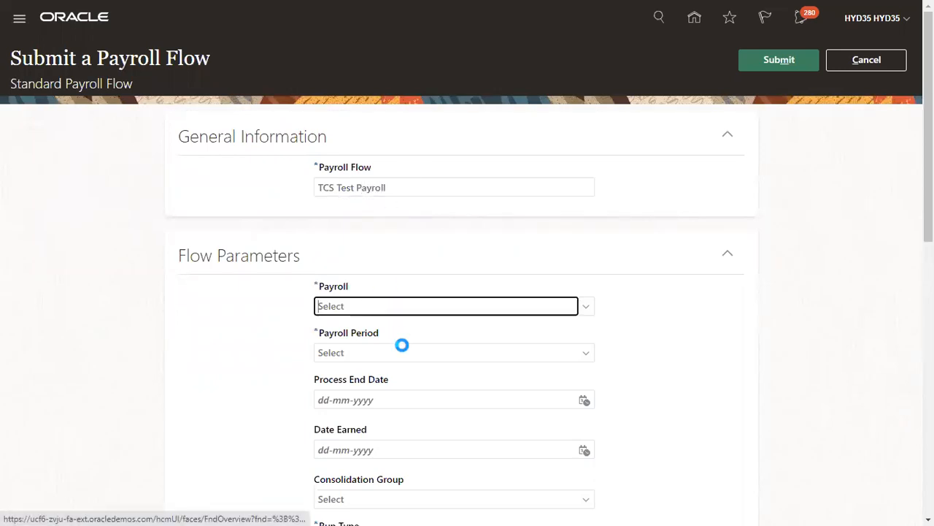
scroll(426, 302, down, 2)
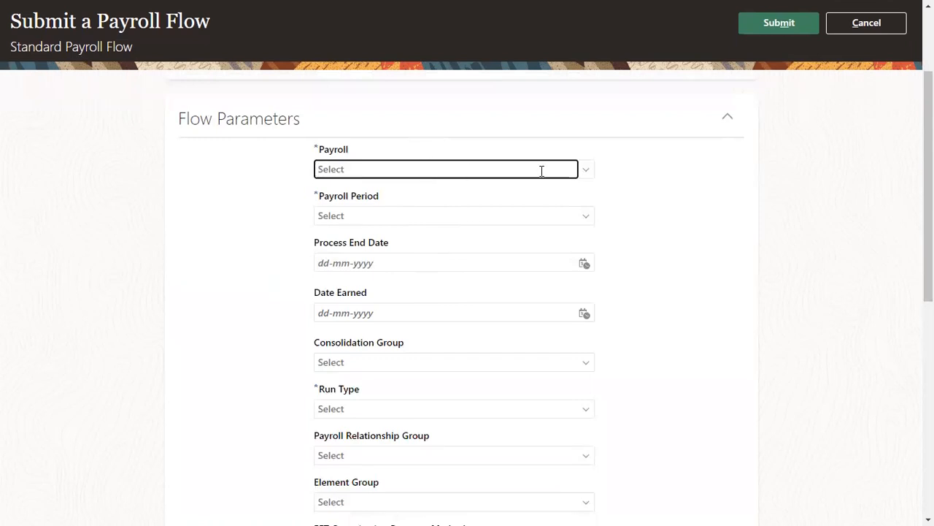
text(M)
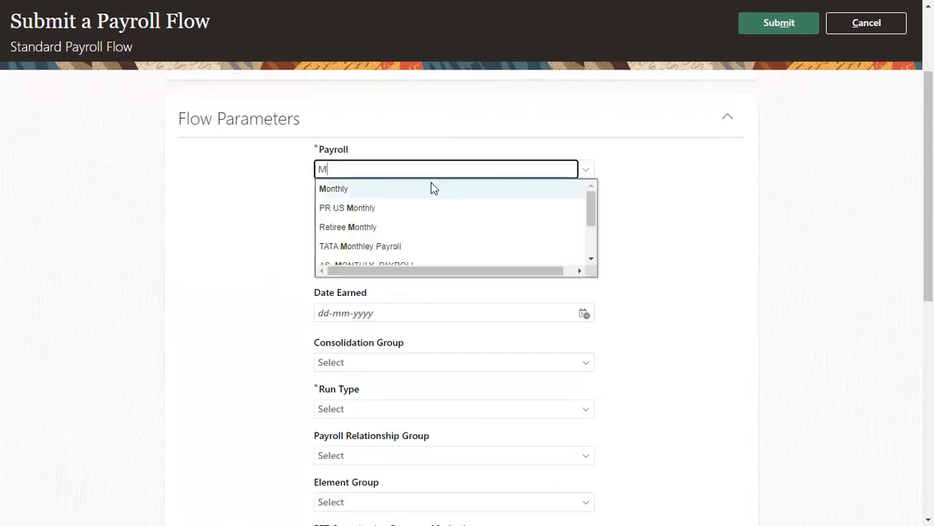
click(428, 188)
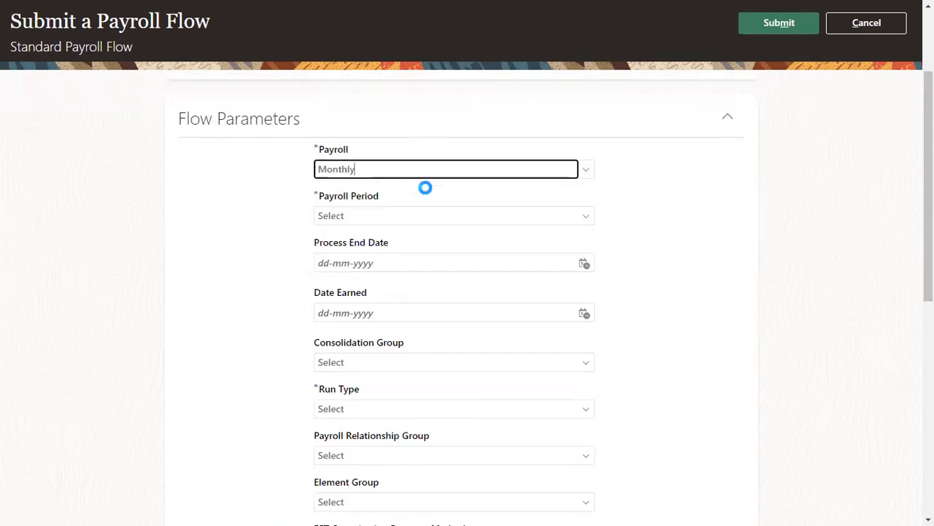
Pick a November 2010 payroll period from the period list
click(520, 214)
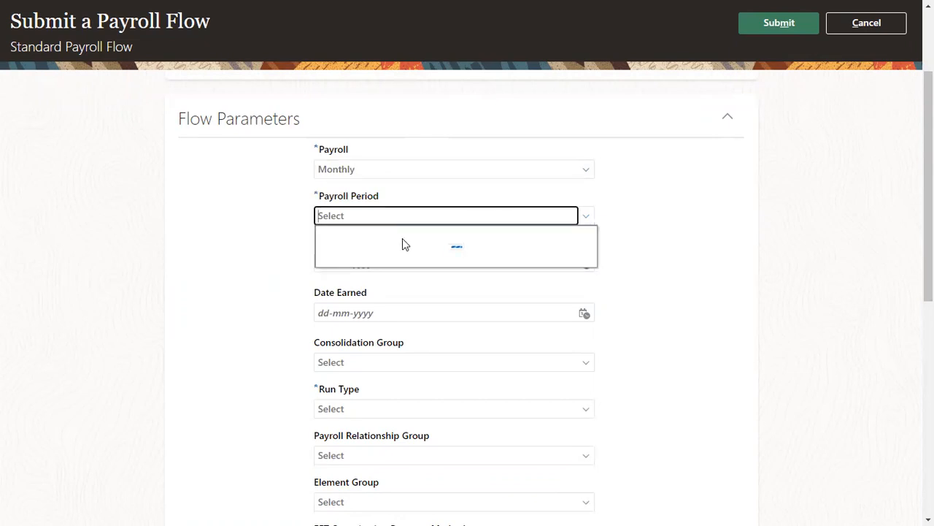
scroll(480, 275, down, 5)
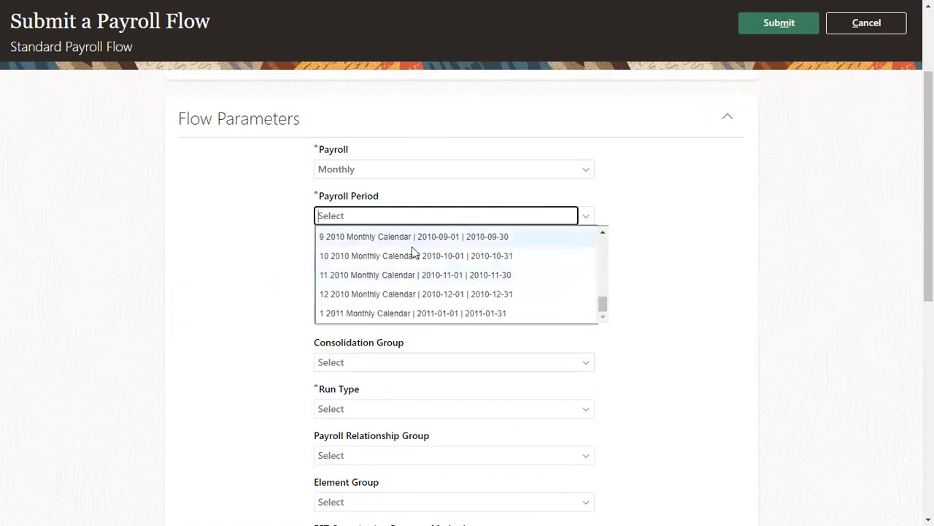
scroll(598, 308, down, 5)
scroll(443, 268, up, 3)
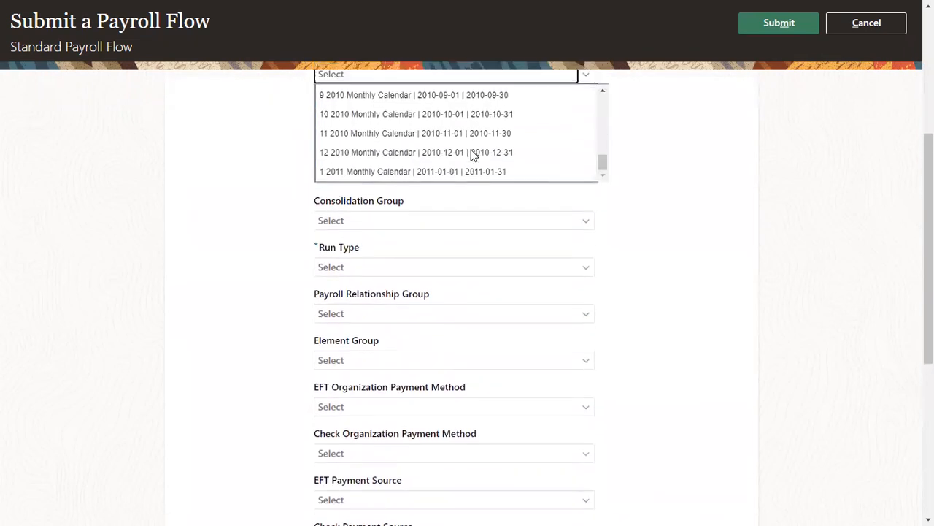
click(461, 141)
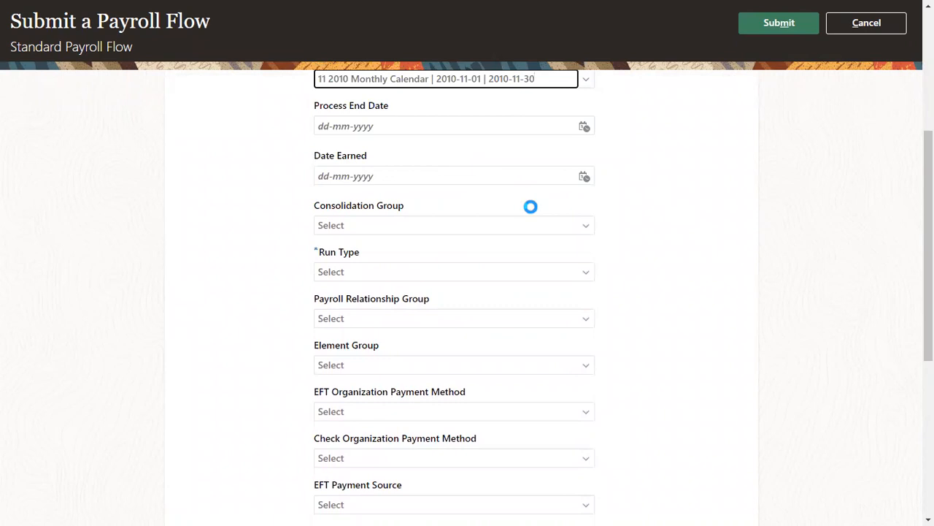
scroll(530, 207, up, 2)
click(584, 216)
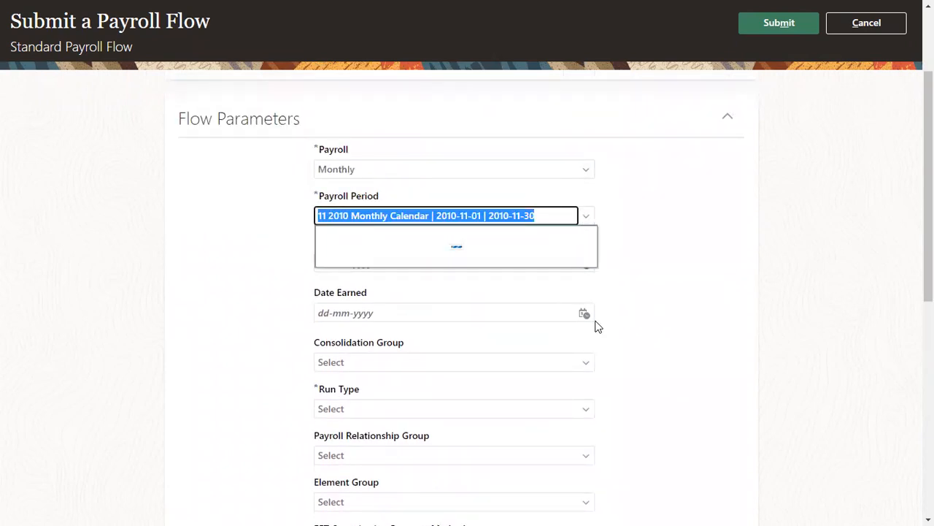
scroll(491, 292, down, 4)
scroll(490, 292, down, 10)
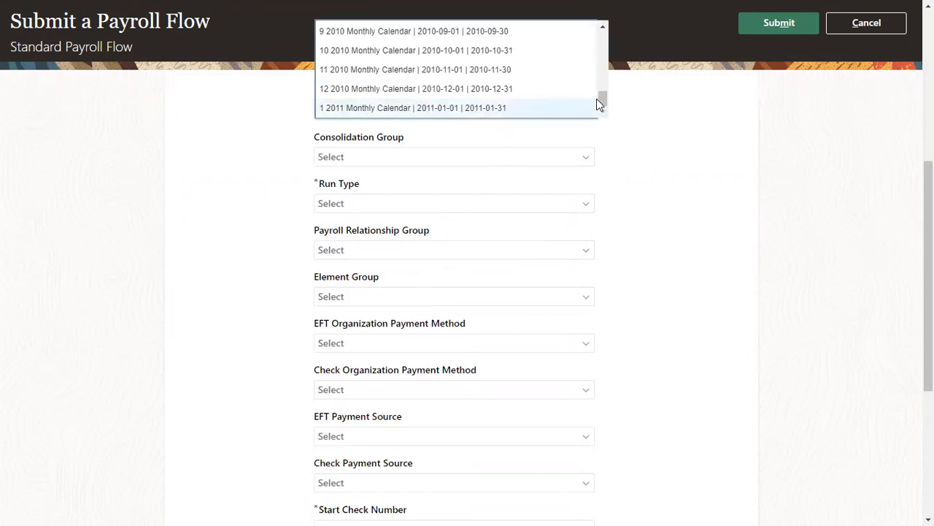
click(620, 121)
Replace it with Payroll Period 11 2022 Monthly Calendar, 2022-11-01 to 2022-11-30
click(397, 111)
scroll(628, 177, up, 2)
scroll(407, 198, up, 2)
click(391, 218)
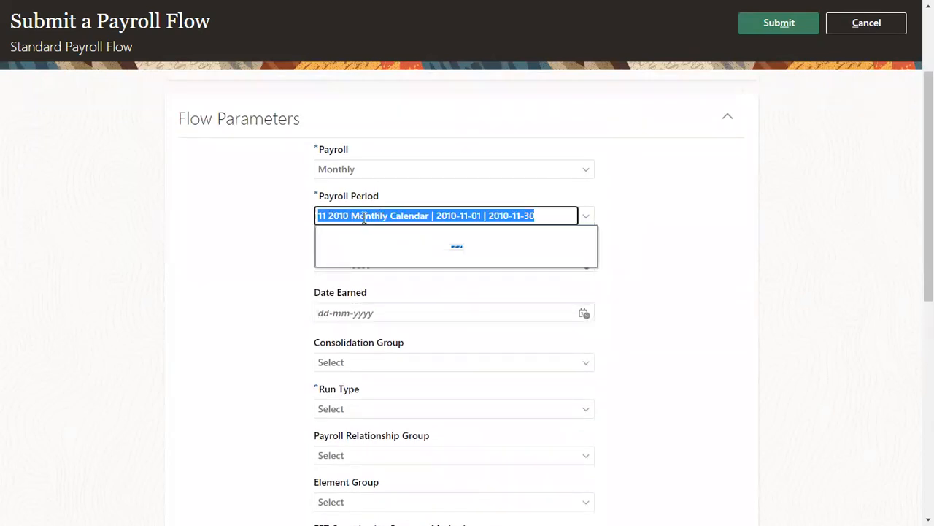
drag(339, 215, 349, 215)
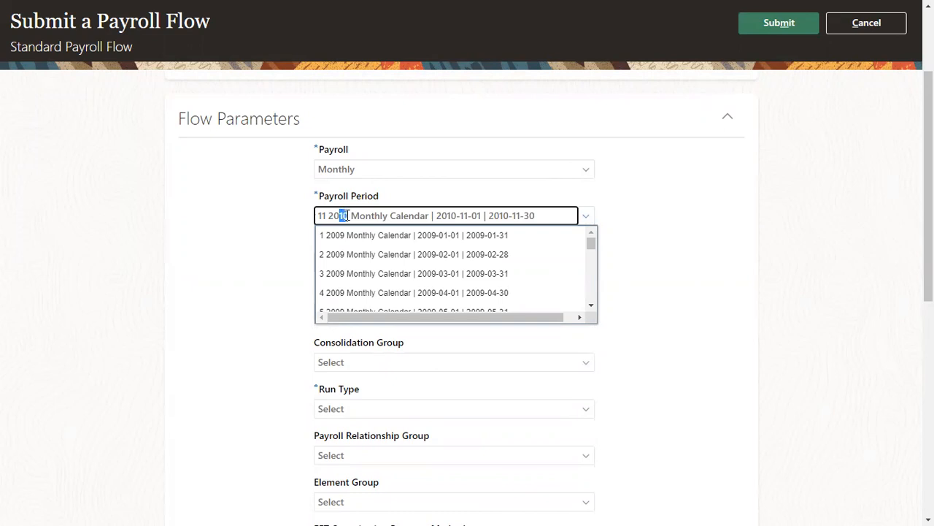
text(22)
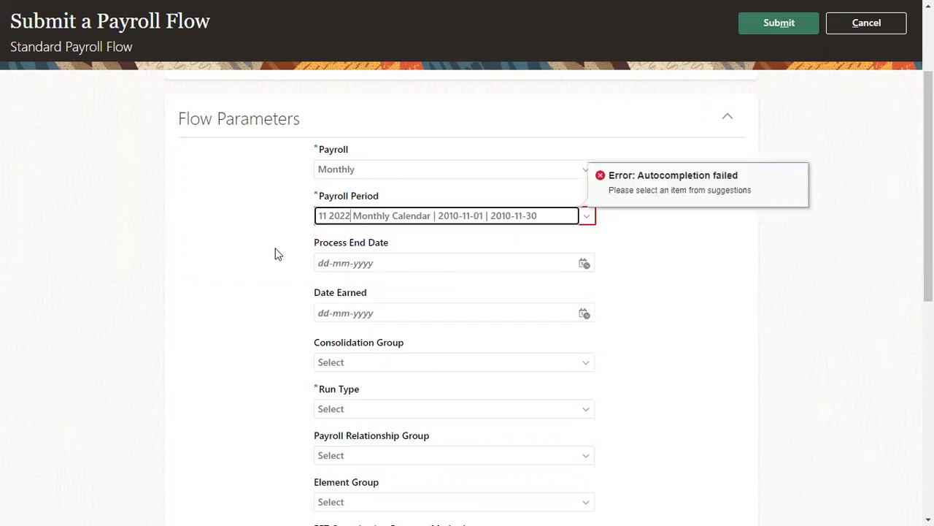
click(276, 253)
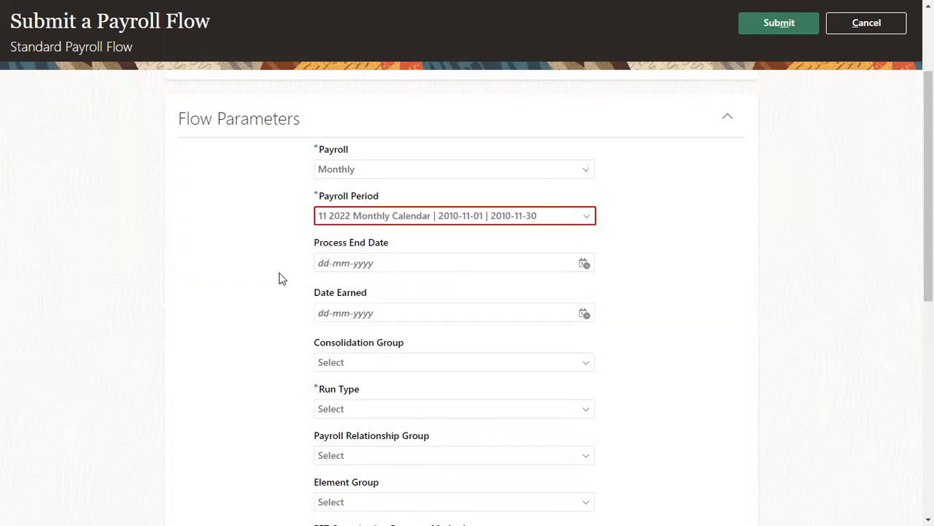
click(570, 170)
click(573, 214)
click(573, 214)
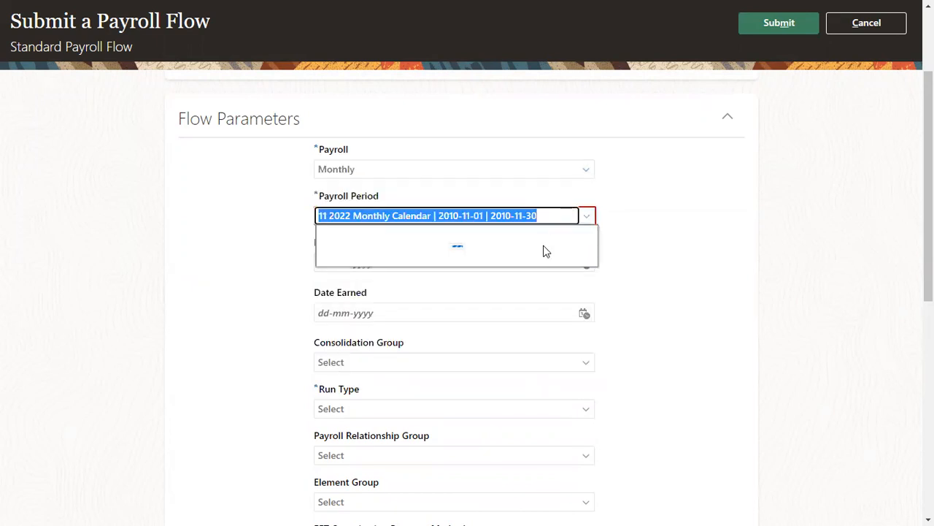
click(449, 215)
drag(434, 215, 588, 228)
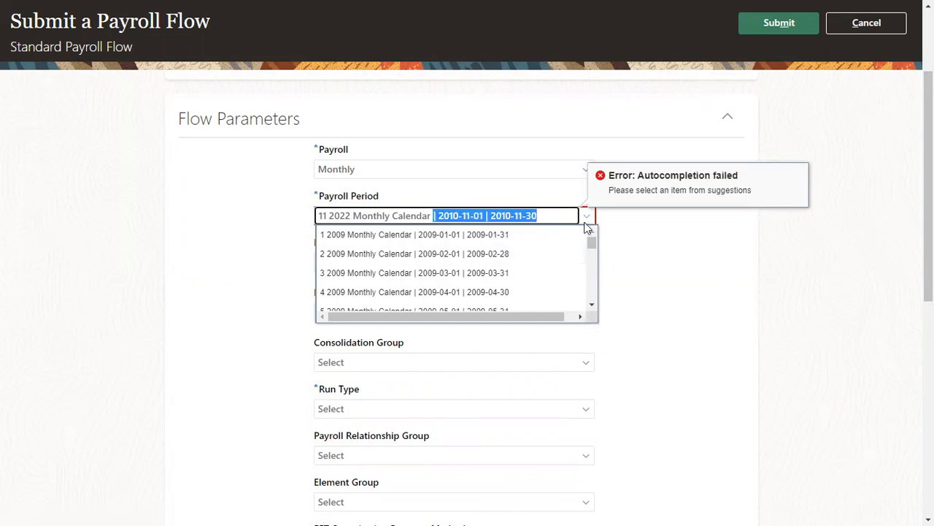
key(BackSpace)
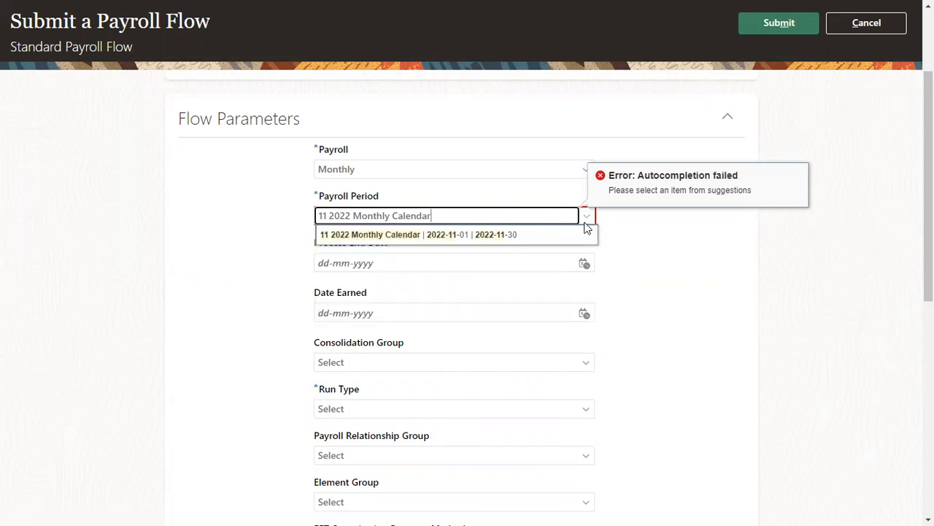
click(527, 234)
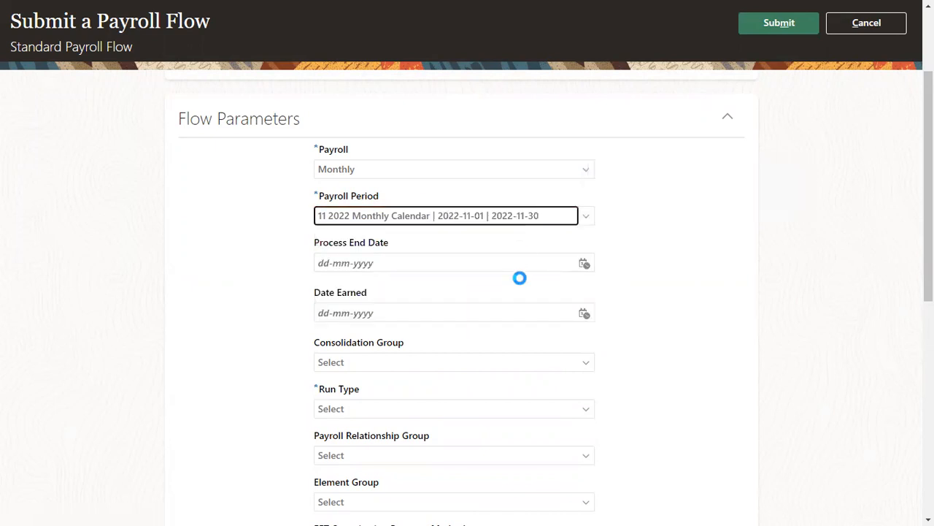
Set consolidation group ICICI_GROUP and run type Regular
click(472, 261)
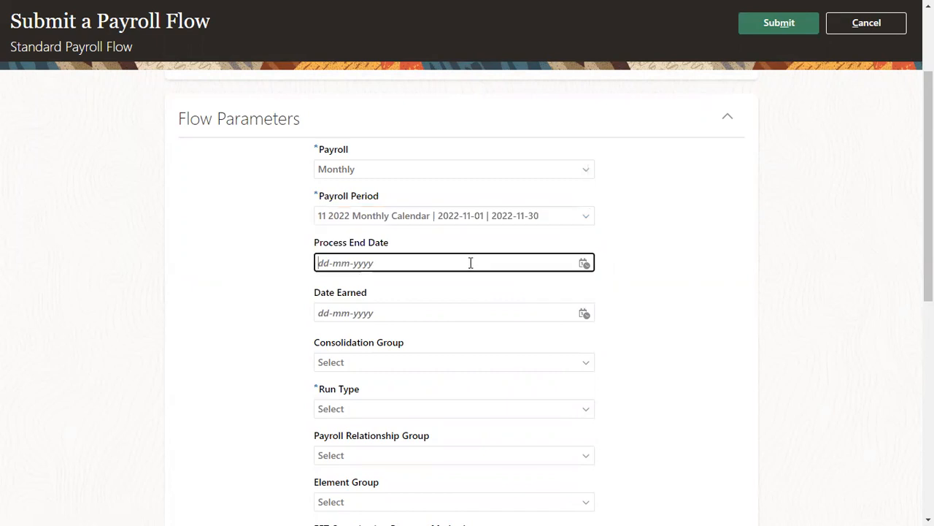
scroll(470, 332, down, 1)
click(388, 293)
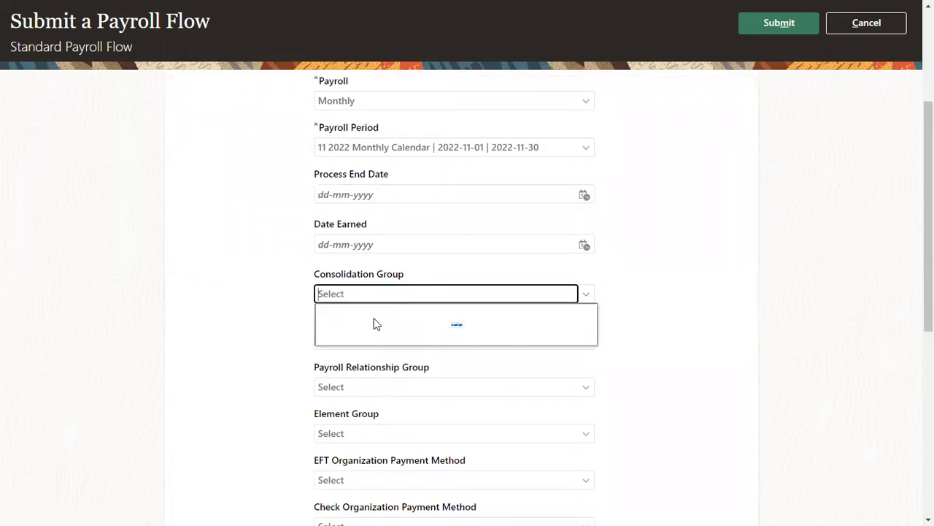
click(359, 392)
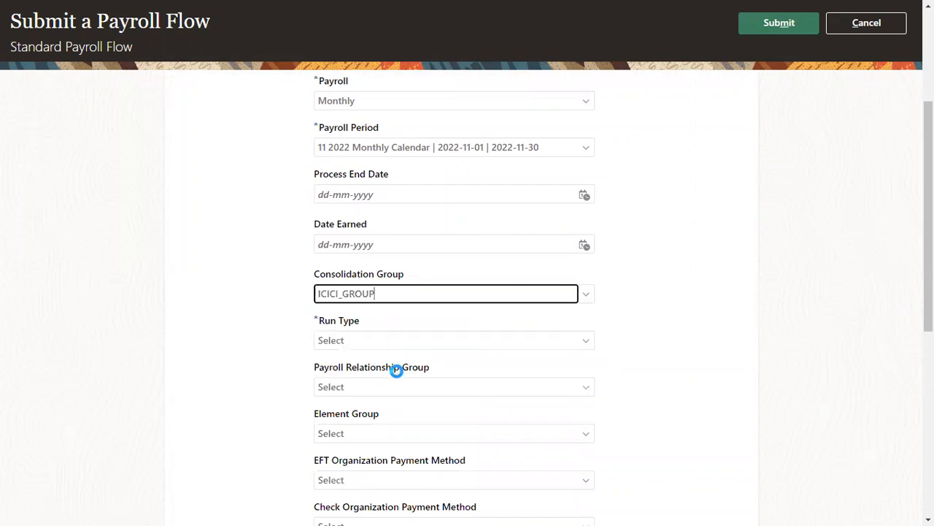
scroll(416, 285, down, 2)
click(416, 202)
click(392, 223)
Set the Payroll Relationship Group to TCS Object Group
scroll(352, 187, down, 1)
drag(314, 163, 401, 165)
click(430, 181)
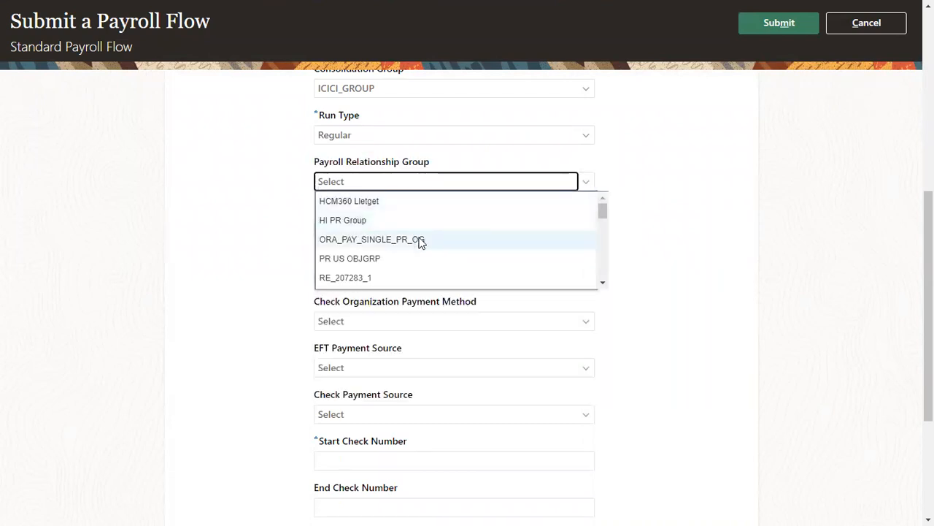
drag(603, 211, 591, 285)
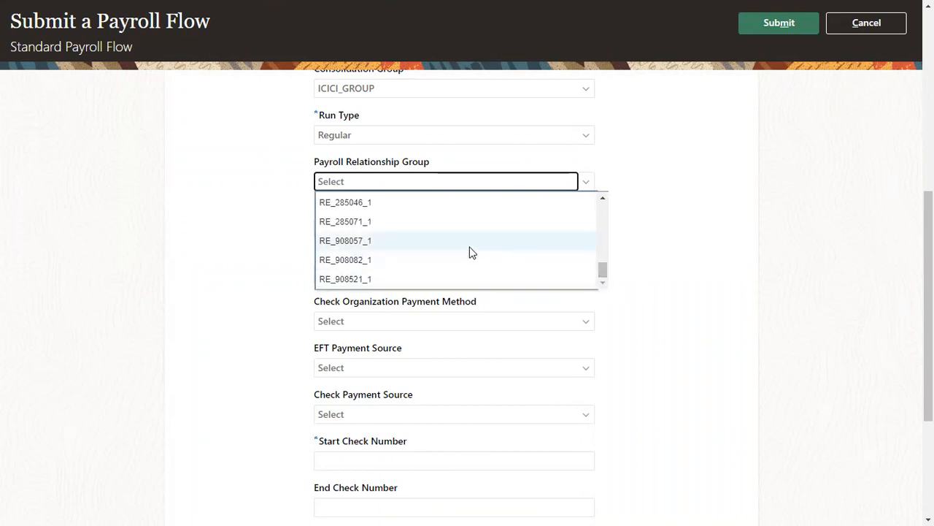
scroll(445, 227, up, 2)
text(TCS)
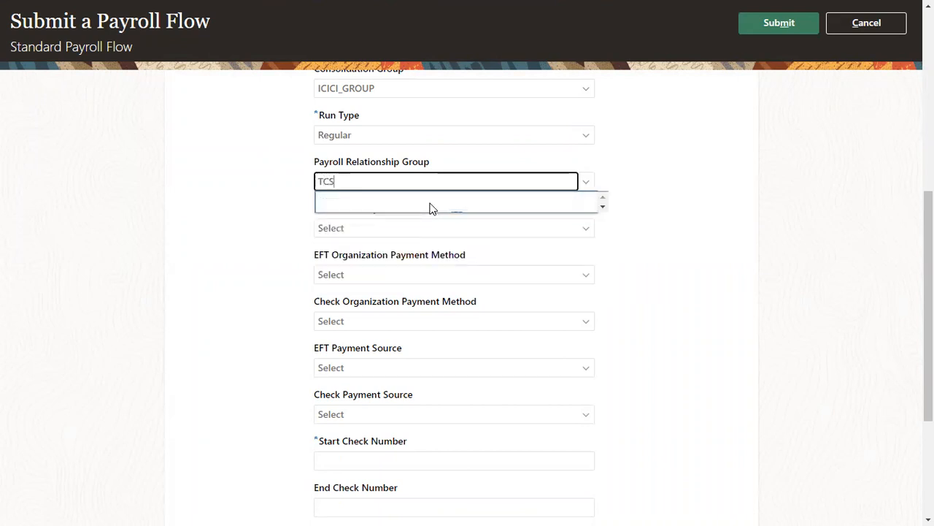
click(428, 203)
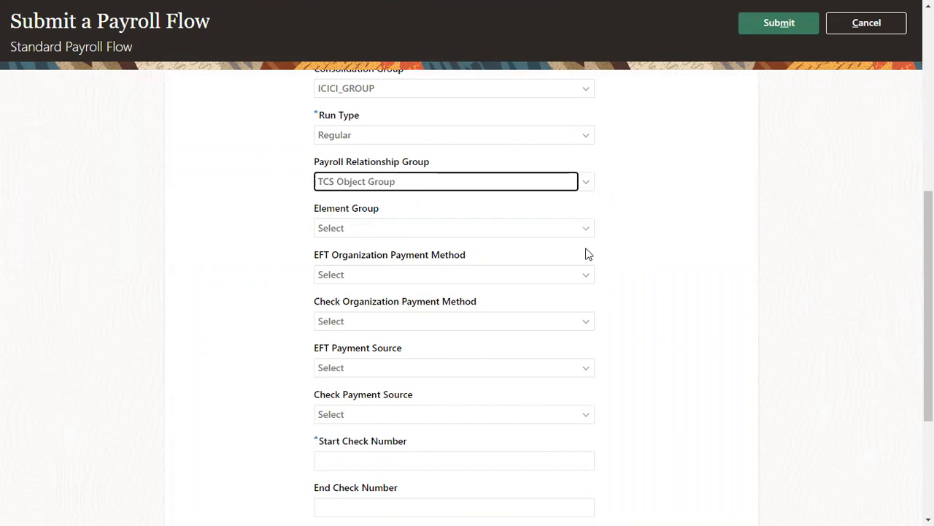
drag(314, 208, 376, 211)
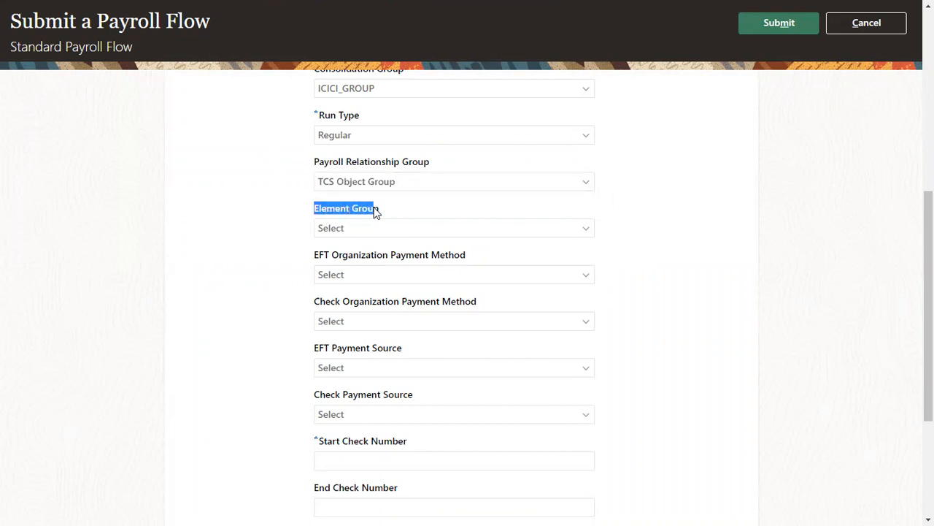
Enter start check number 3243254 and submit the payroll flow
click(777, 30)
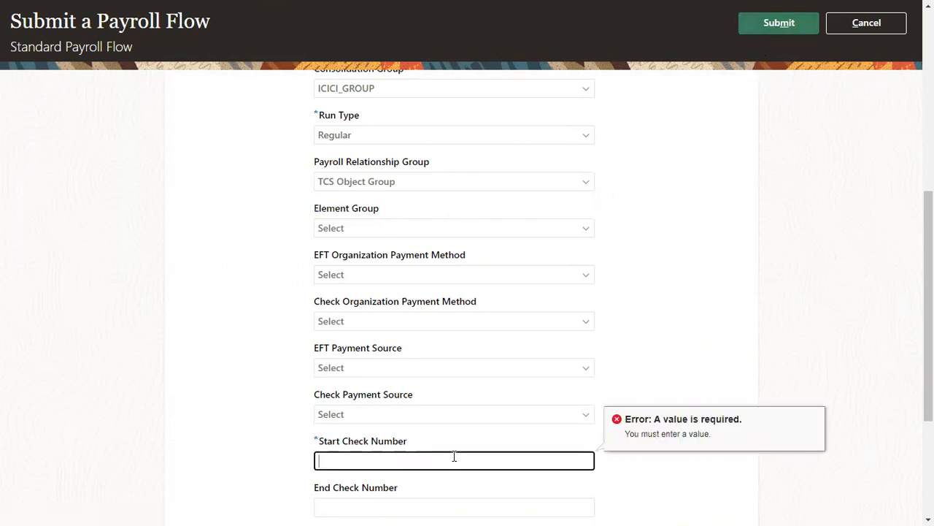
text(3243254)
click(785, 29)
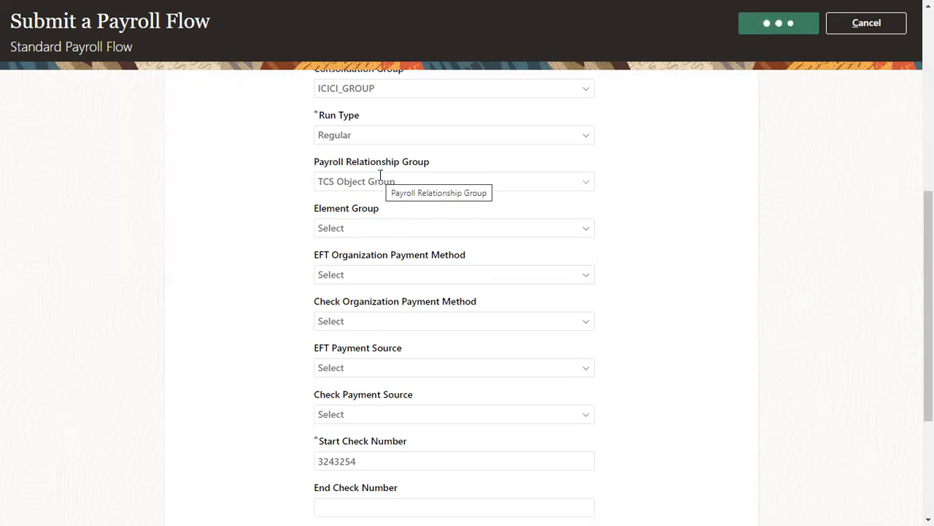
scroll(380, 179, up, 5)
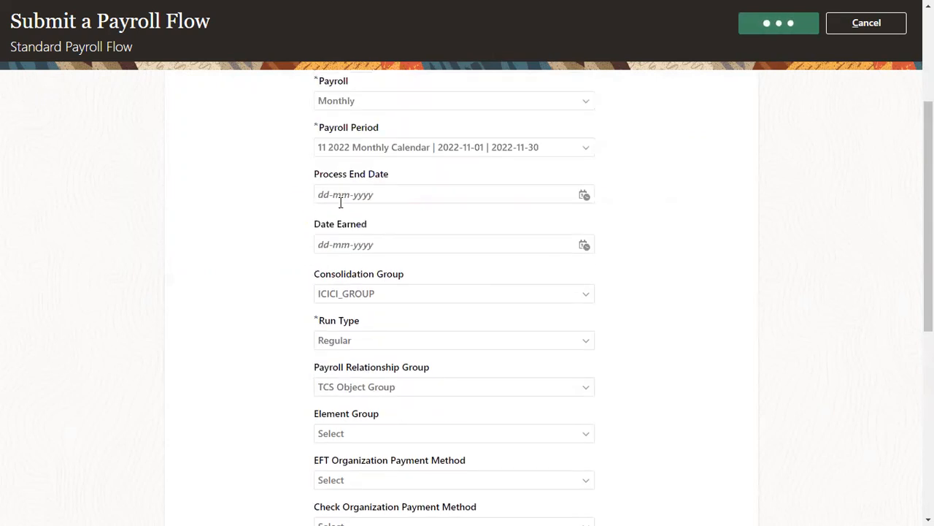
scroll(361, 162, up, 3)
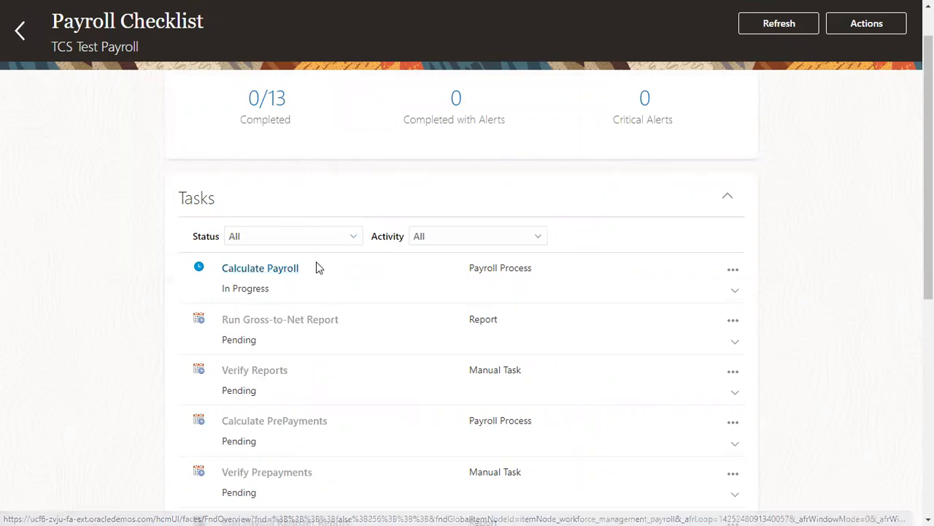
Refresh the checklist until Calculate Payroll completes, then view its results
drag(456, 277, 516, 266)
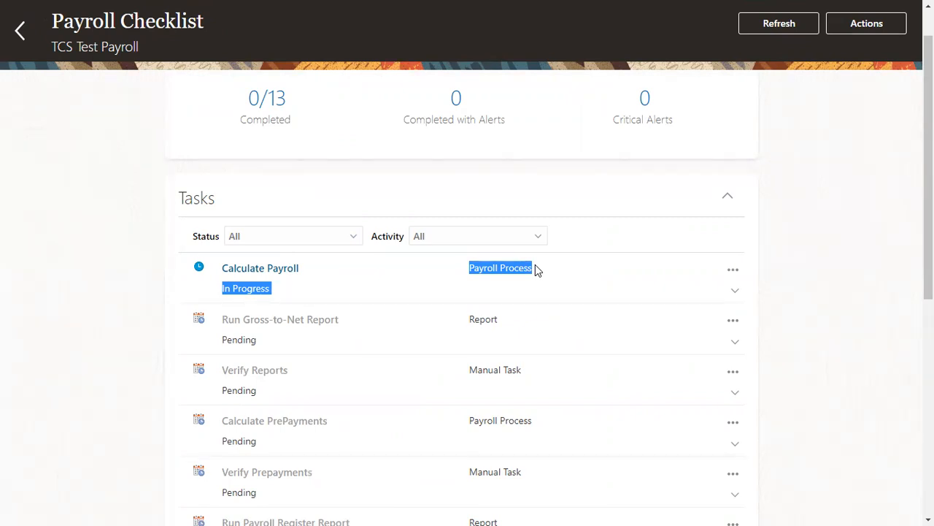
click(767, 31)
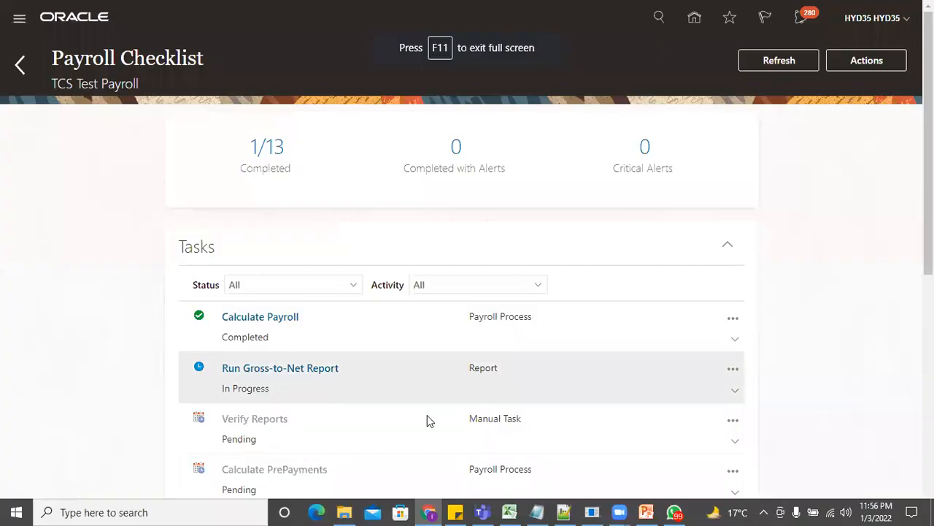
click(278, 321)
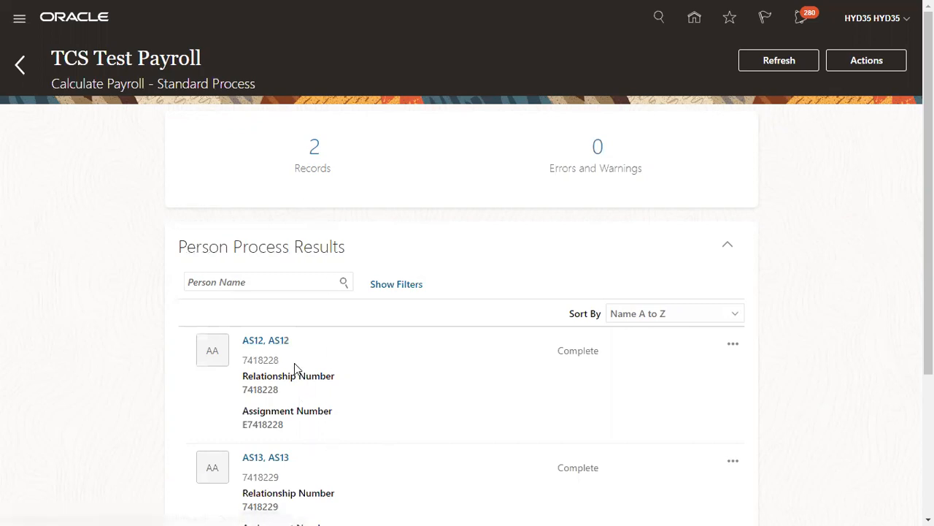
Confirm the run's parameters show TCS Object Group, then return to the Payroll Checklist
scroll(294, 365, down, 2)
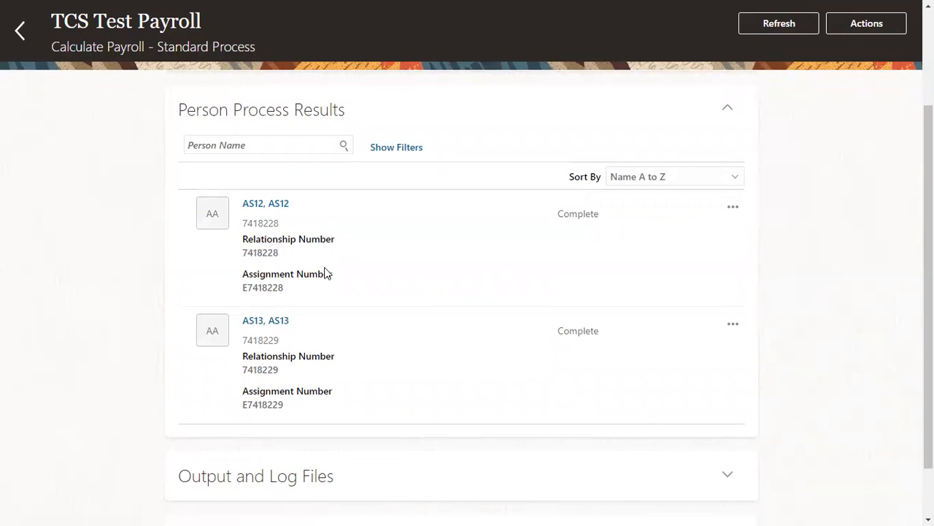
scroll(329, 307, down, 1)
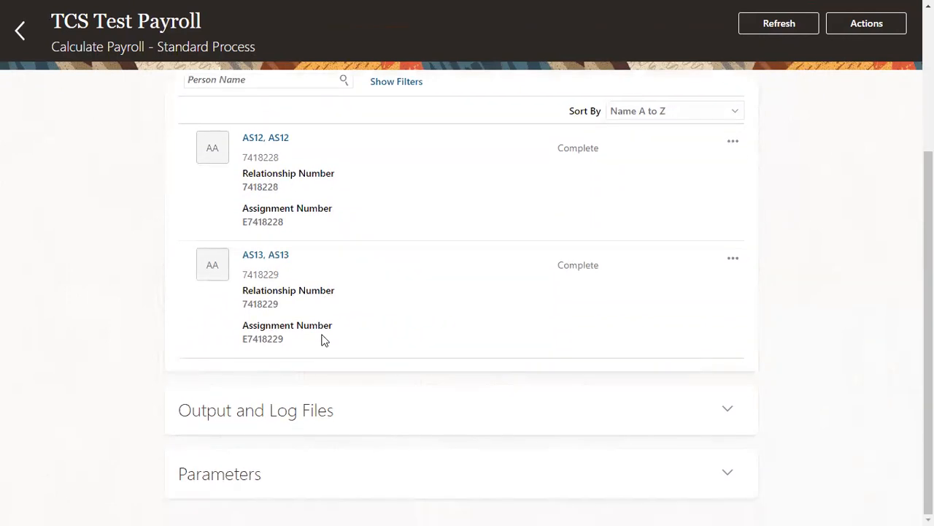
click(729, 474)
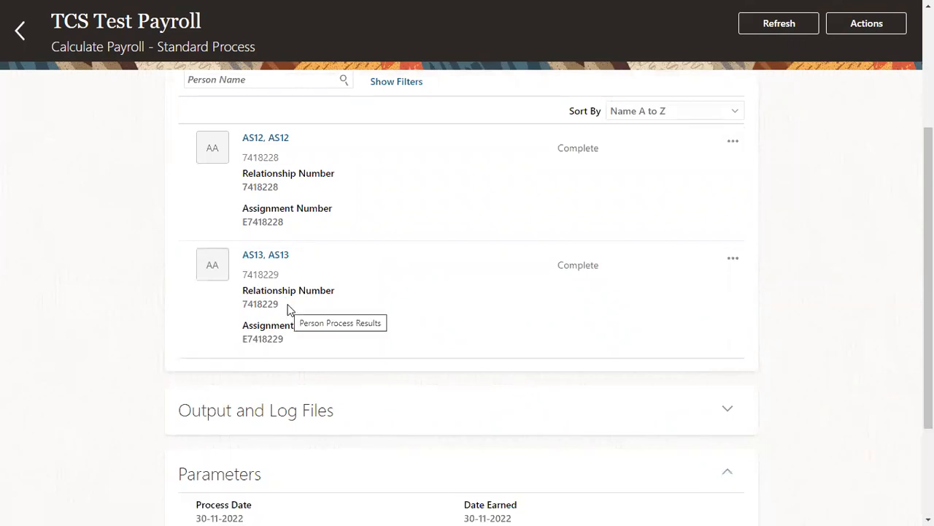
scroll(308, 432, down, 2)
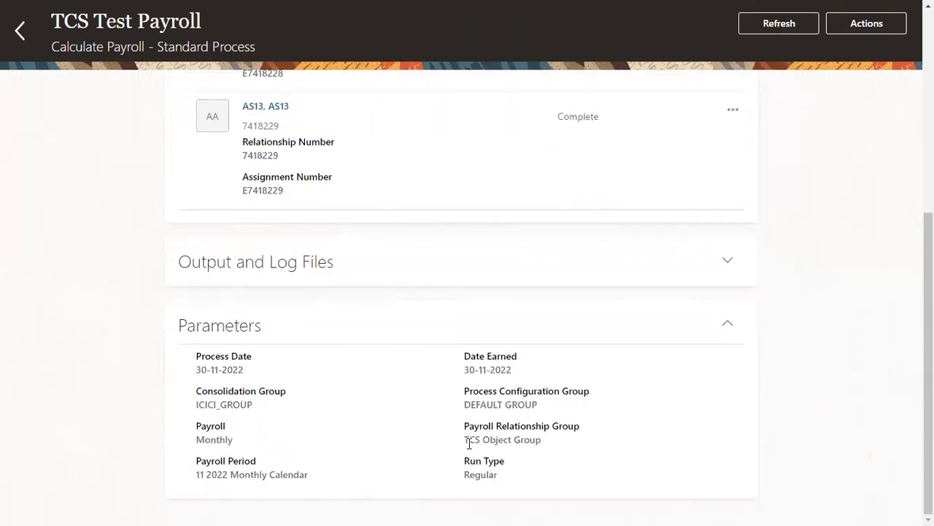
drag(466, 440, 543, 440)
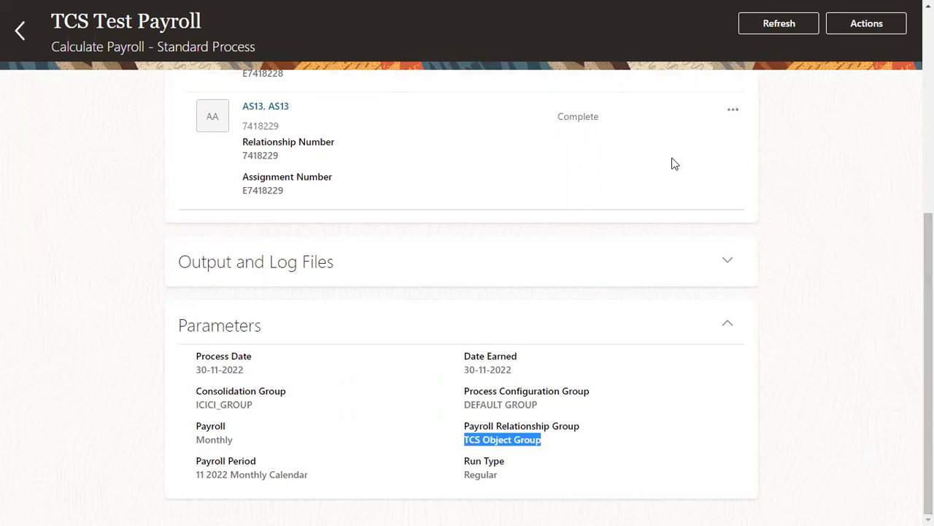
scroll(226, 175, up, 5)
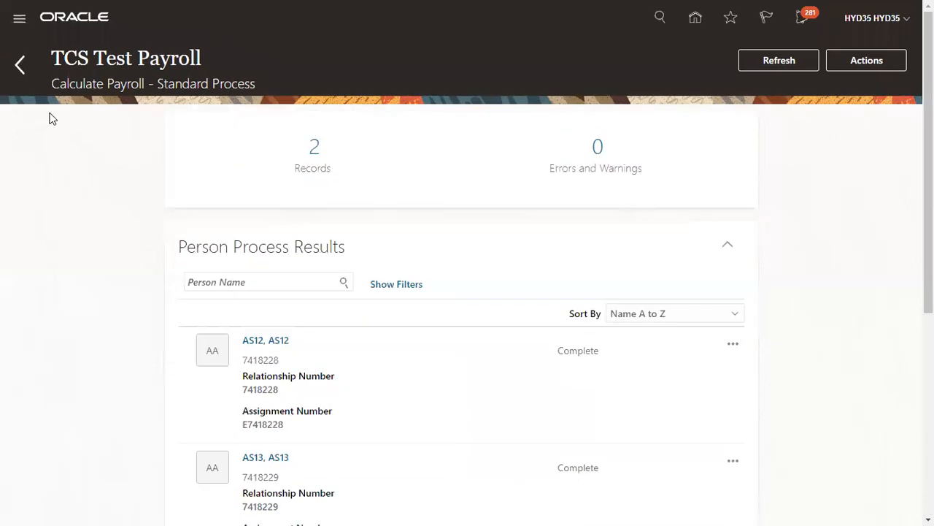
click(23, 67)
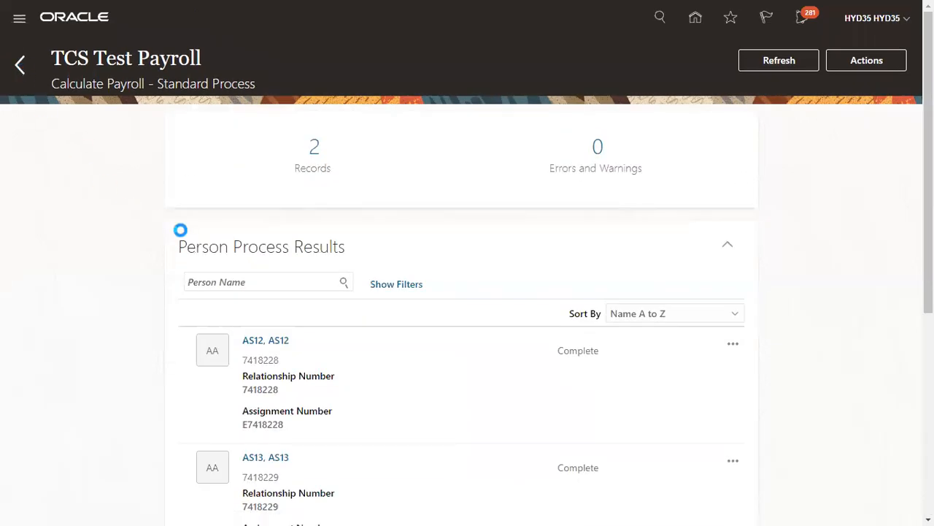